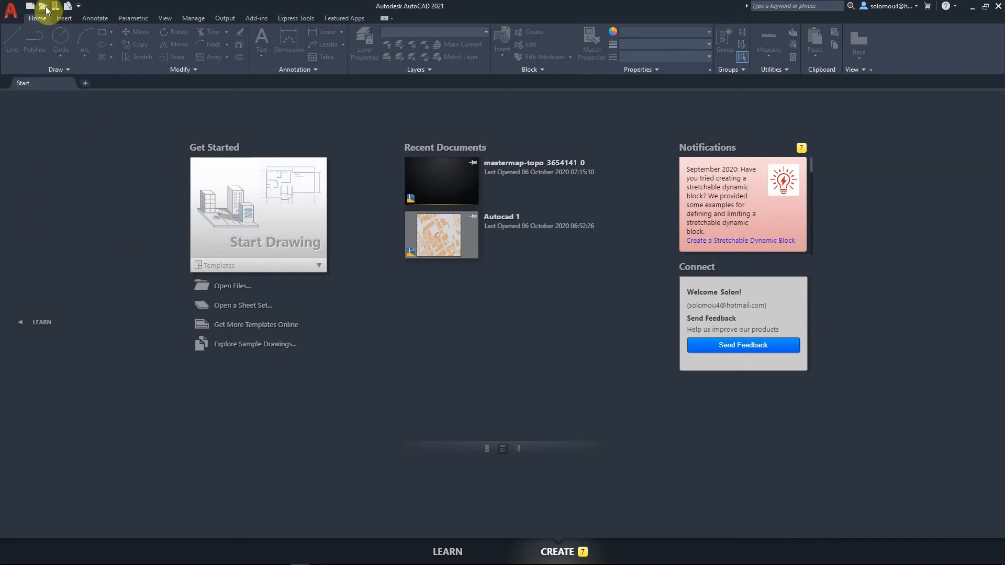
{"action": "left_click", "coordinate": [7, 11]}
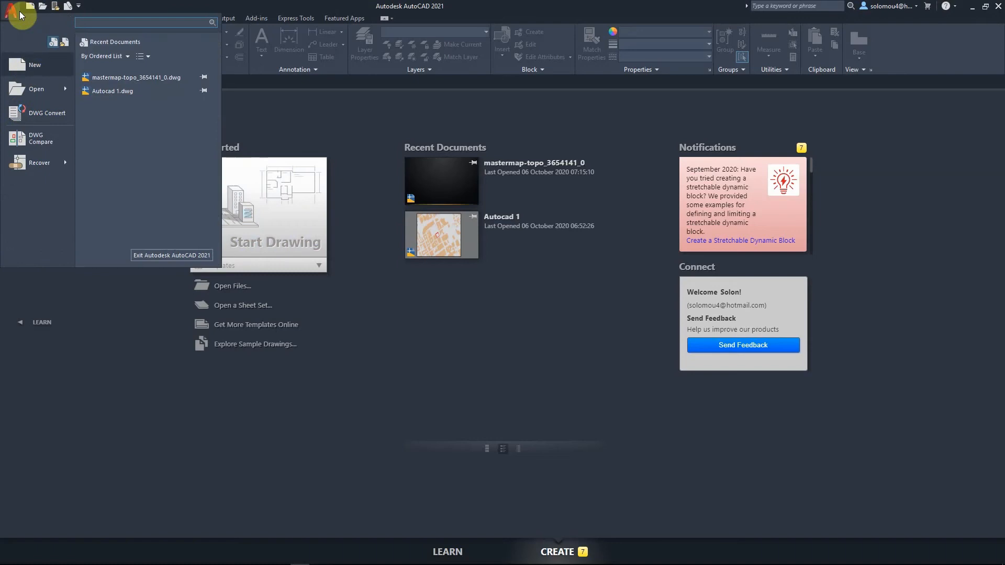
{"action": "mouse_move", "coordinate": [40, 92]}
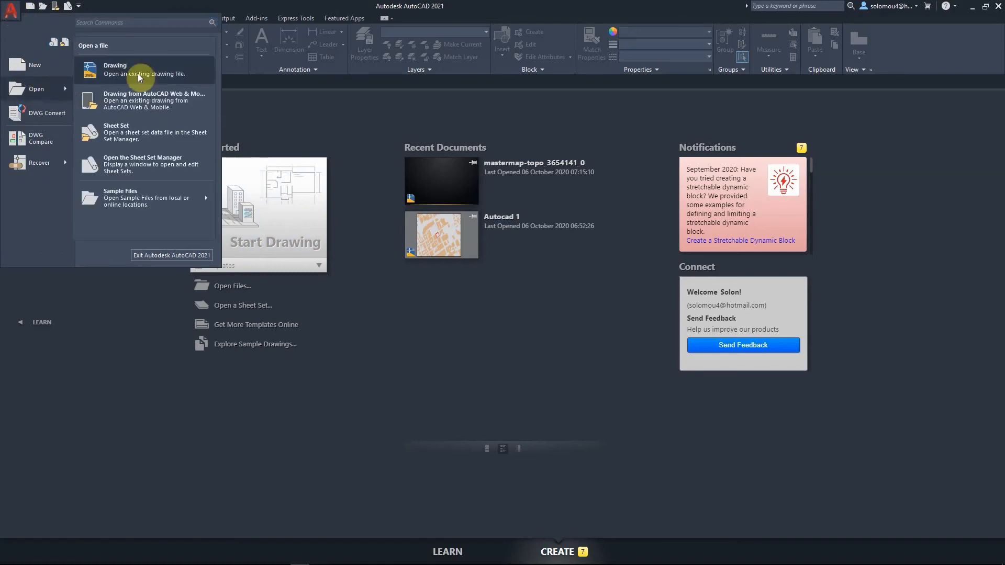
{"action": "left_click", "coordinate": [410, 352]}
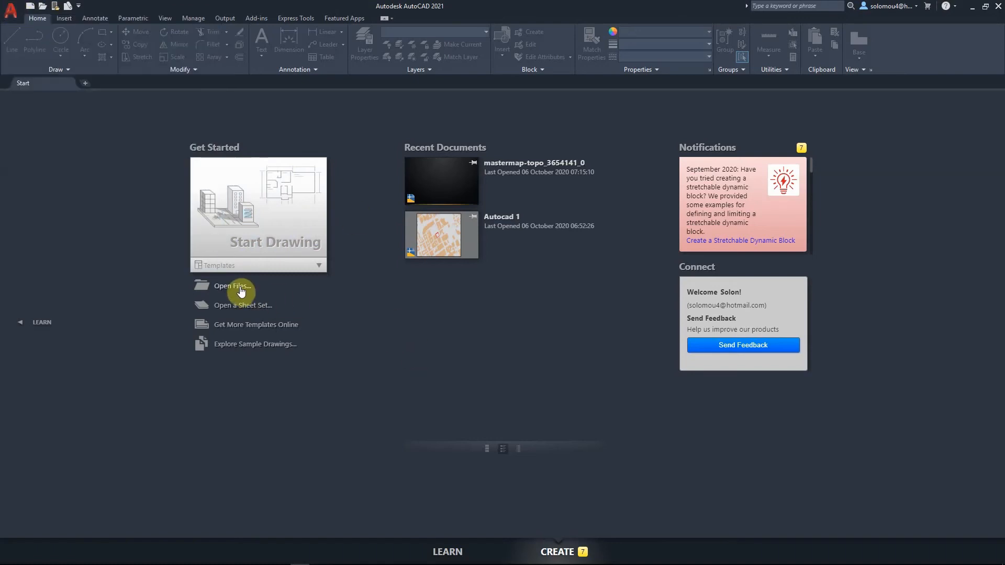
- Open the drawing mastermap-topo_3654141_0.dwg, continuing past the foreign DWG file warning
{"action": "left_click", "coordinate": [241, 289]}
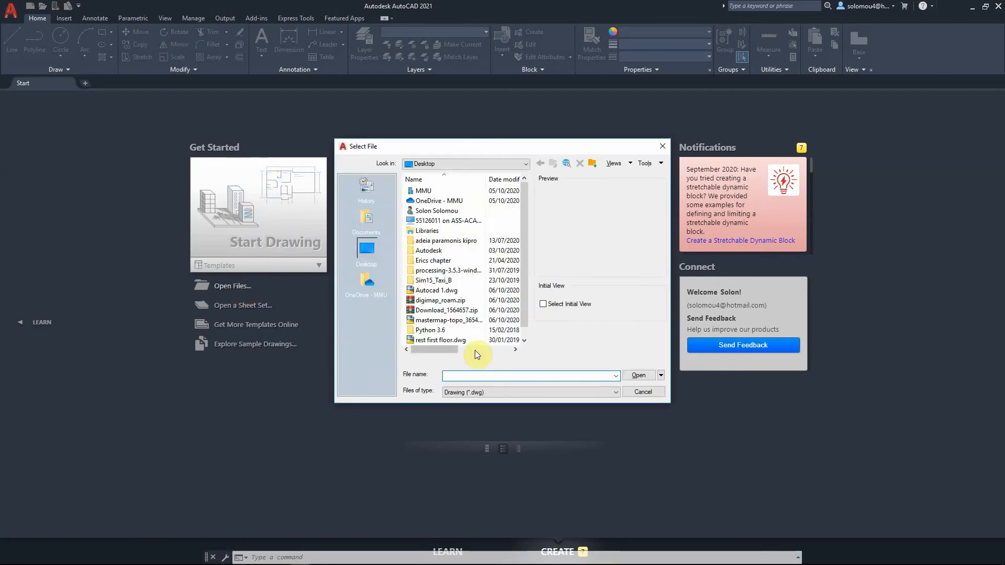
{"action": "left_click", "coordinate": [461, 320]}
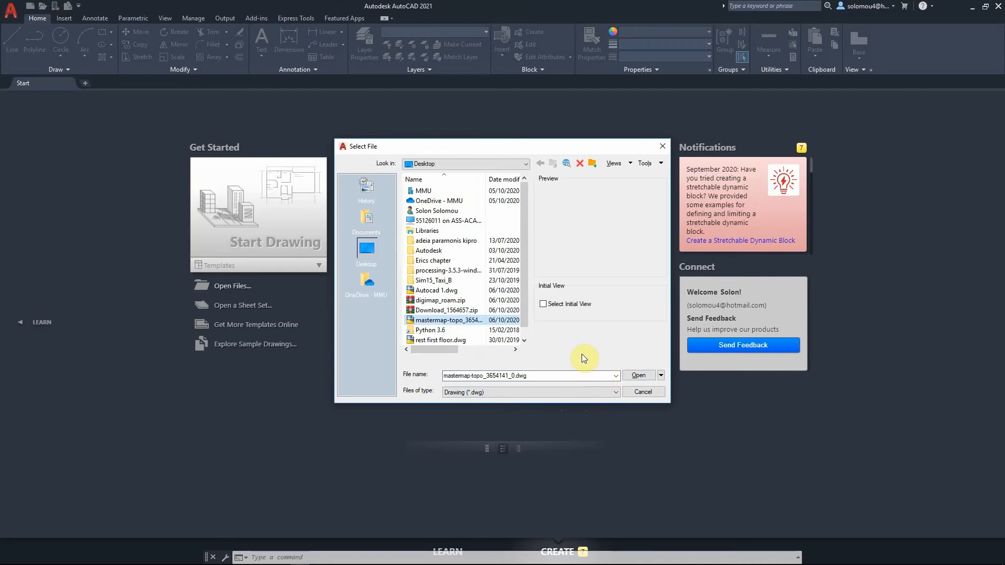
{"action": "left_click", "coordinate": [633, 376]}
{"action": "left_click", "coordinate": [645, 375]}
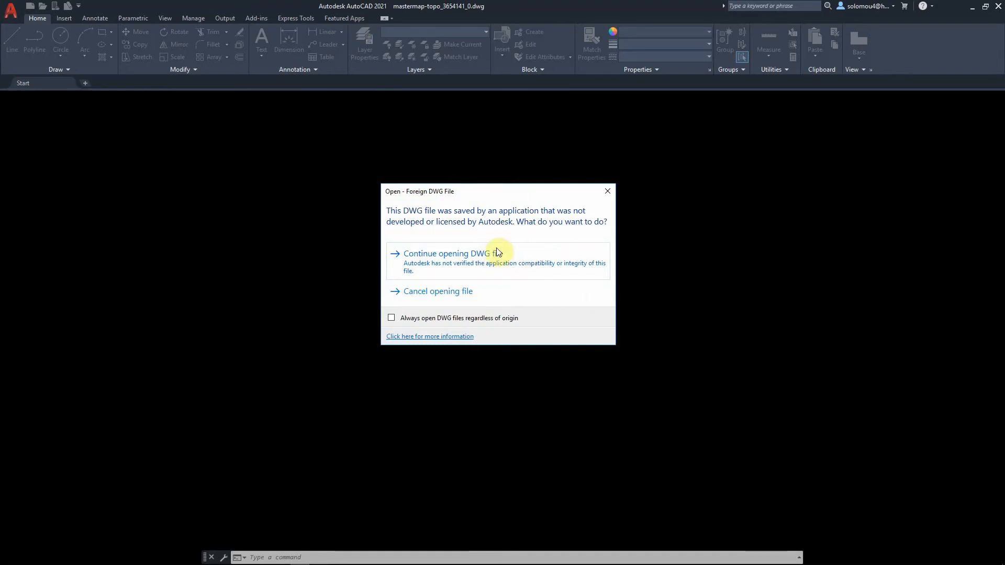
{"action": "left_click", "coordinate": [477, 267]}
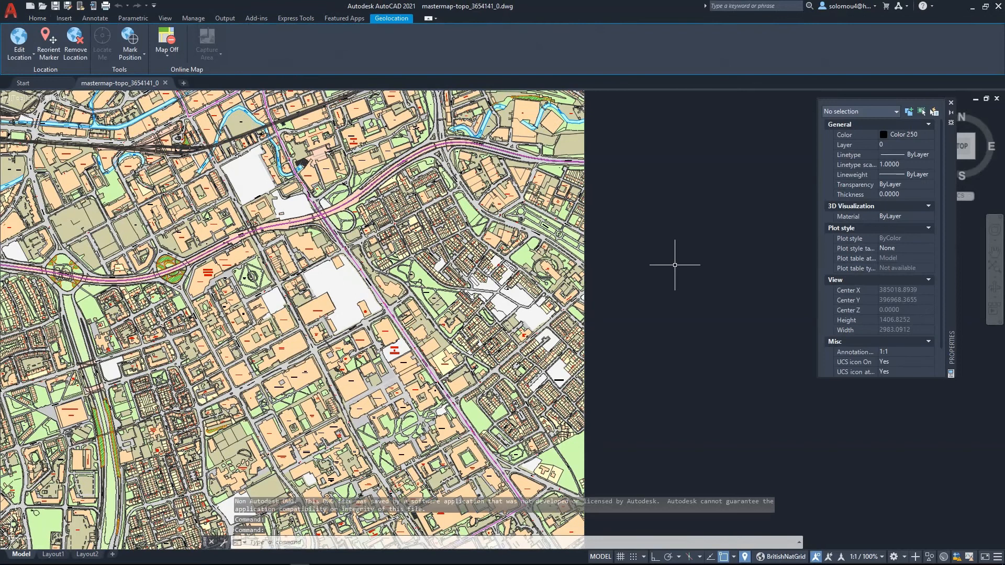
- Open the Drawing Units dialog, review the insertion scale units, and close it without changes
{"action": "scroll", "coordinate": [673, 263], "scroll_direction": "down", "scroll_amount": 2}
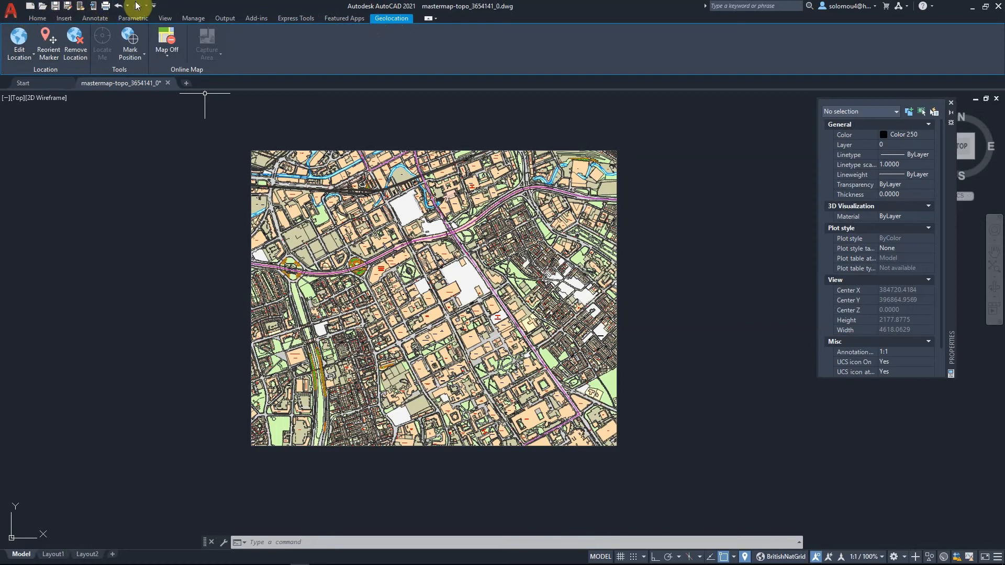
{"action": "left_click", "coordinate": [9, 10]}
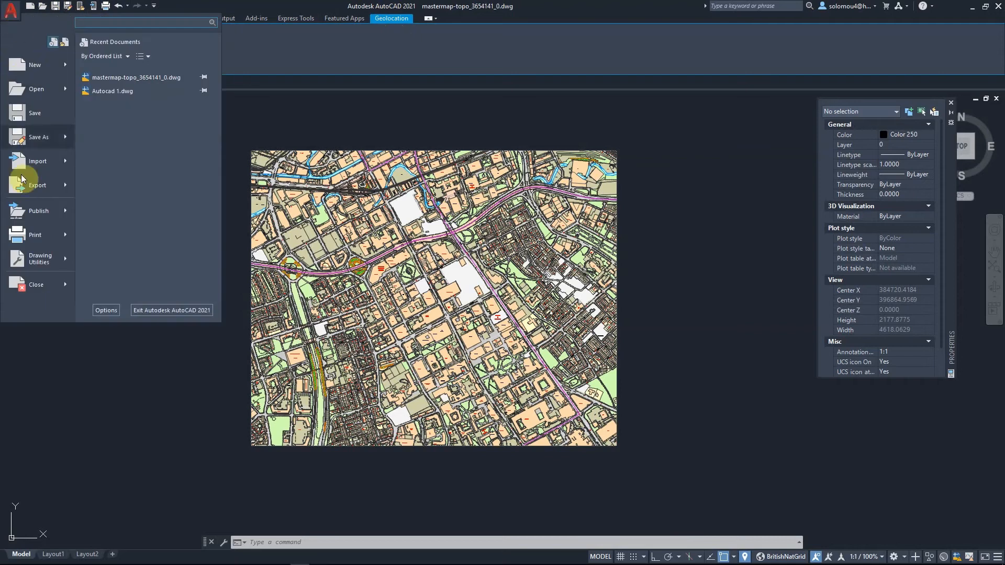
{"action": "mouse_move", "coordinate": [35, 71]}
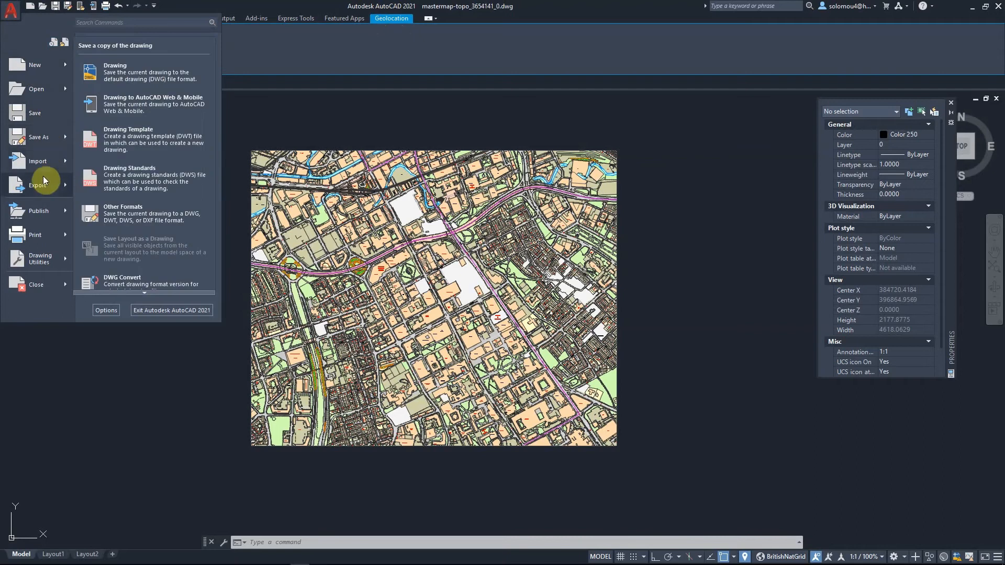
{"action": "mouse_move", "coordinate": [48, 213]}
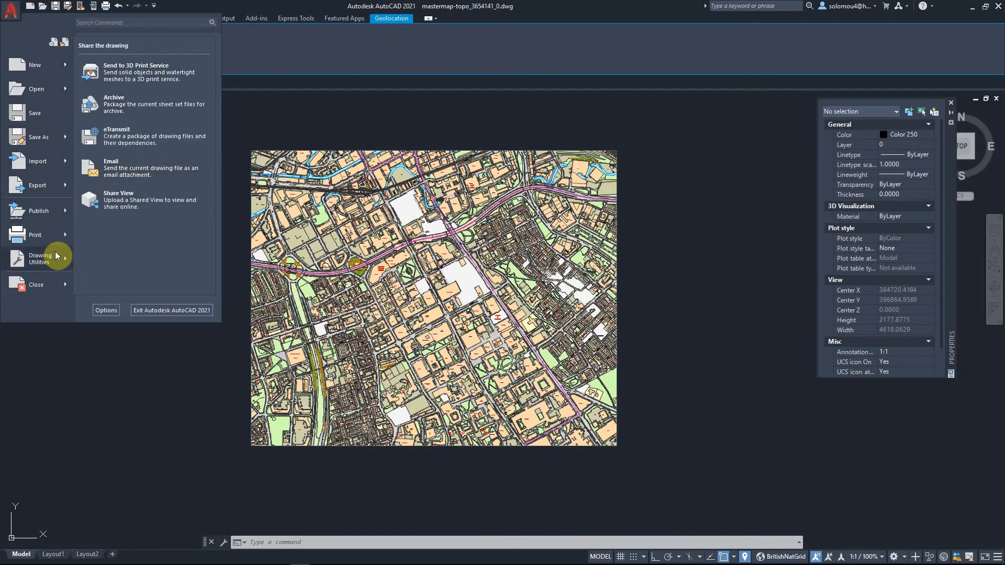
{"action": "mouse_move", "coordinate": [55, 238]}
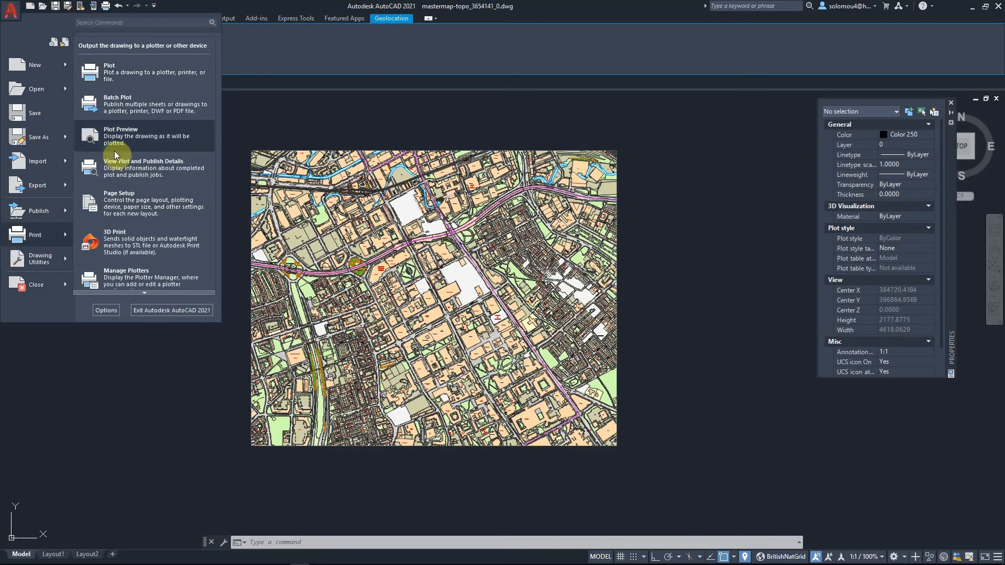
{"action": "mouse_move", "coordinate": [34, 263]}
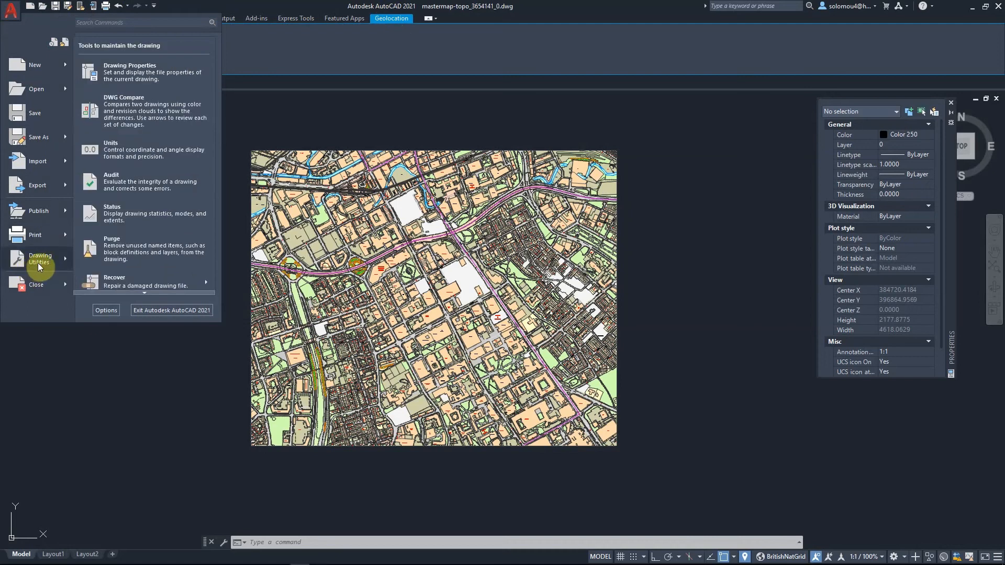
{"action": "left_click", "coordinate": [134, 156]}
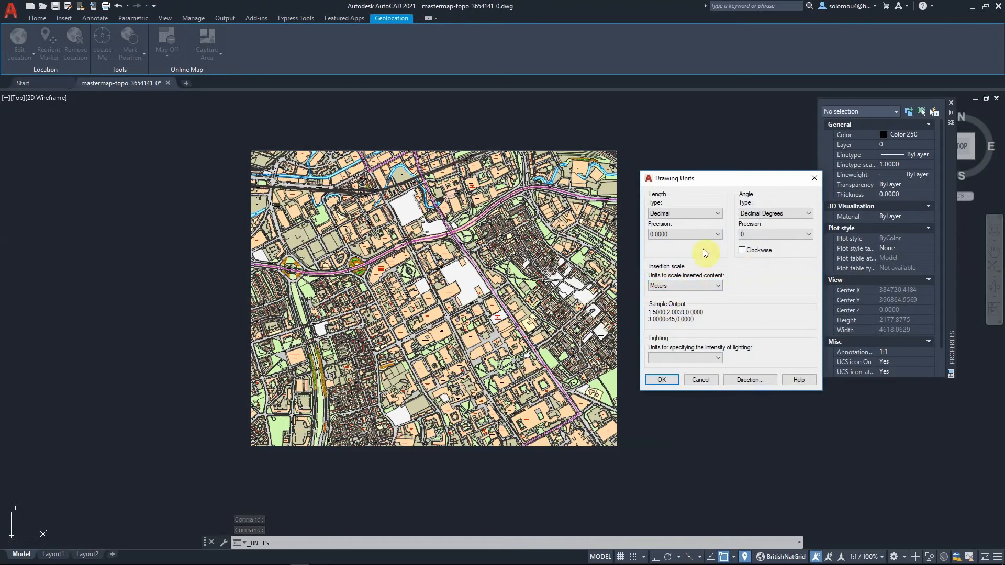
{"action": "left_click", "coordinate": [705, 285]}
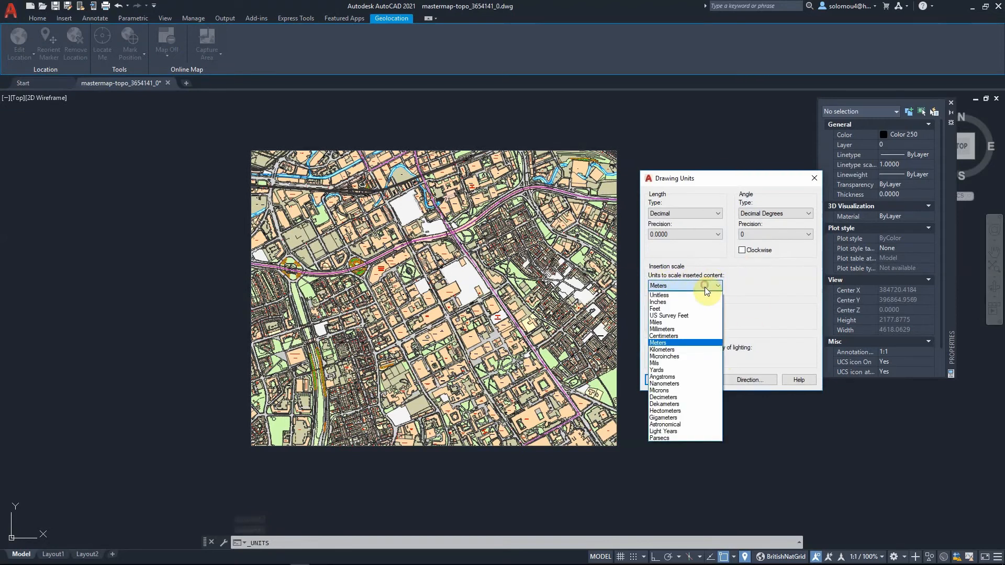
{"action": "left_click", "coordinate": [764, 265]}
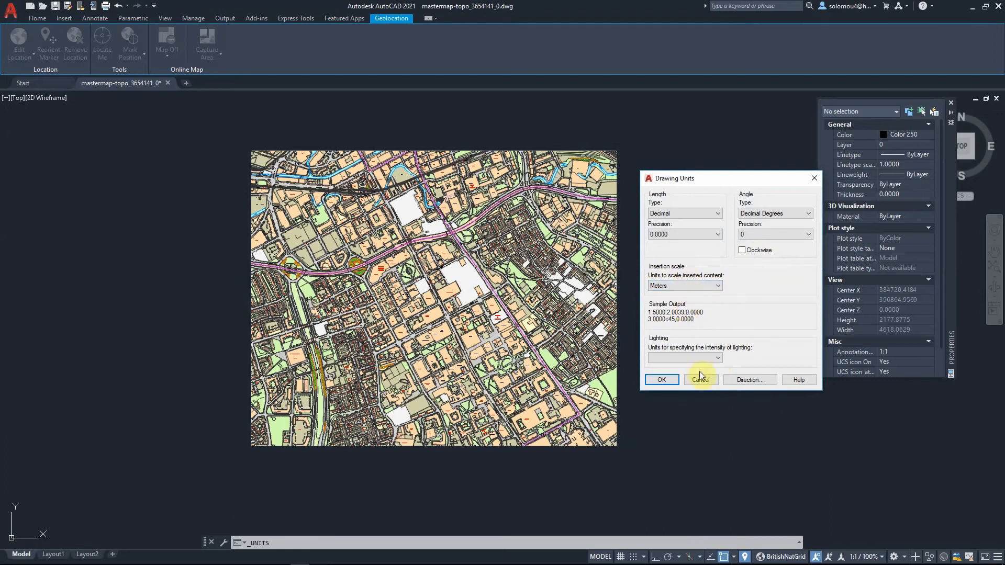
{"action": "left_click", "coordinate": [818, 182]}
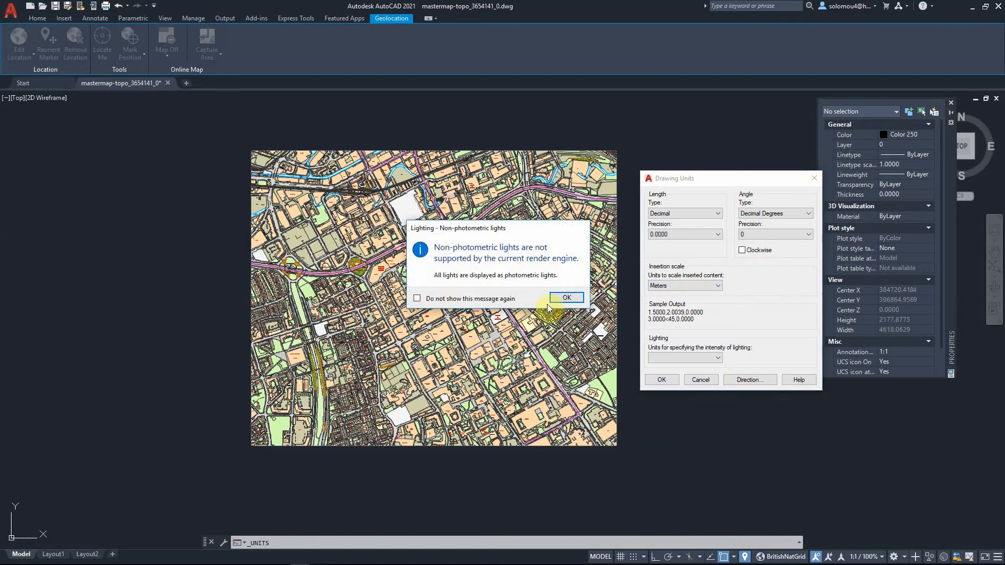
{"action": "left_click", "coordinate": [566, 293]}
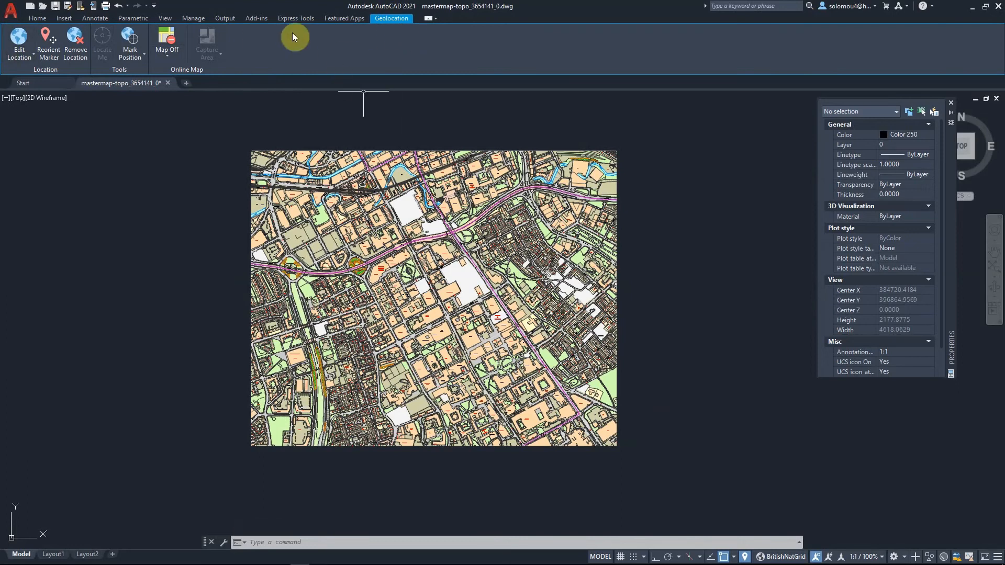
{"action": "left_click", "coordinate": [37, 20]}
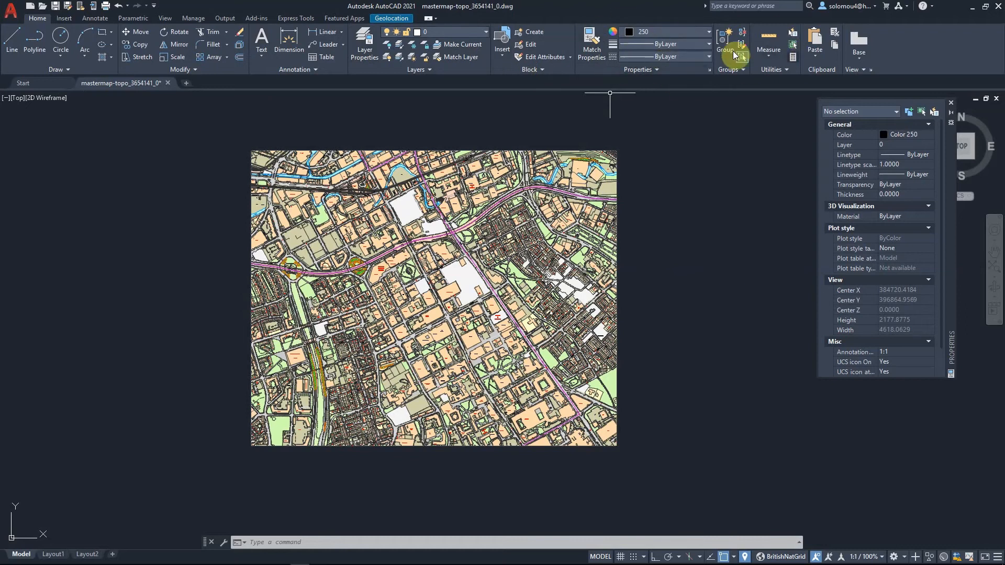
{"action": "left_click", "coordinate": [65, 19]}
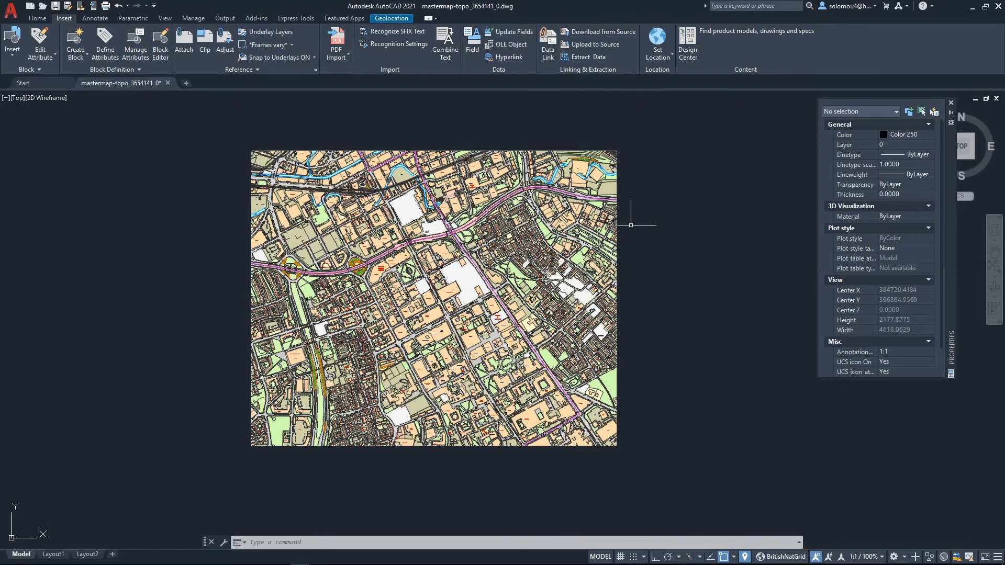
{"action": "left_click", "coordinate": [111, 20]}
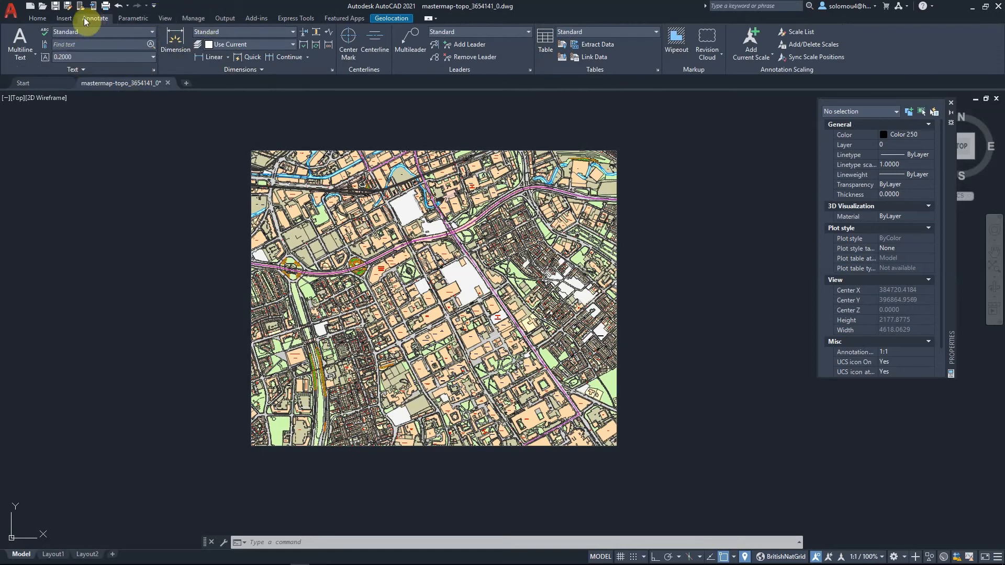
{"action": "left_click", "coordinate": [40, 19]}
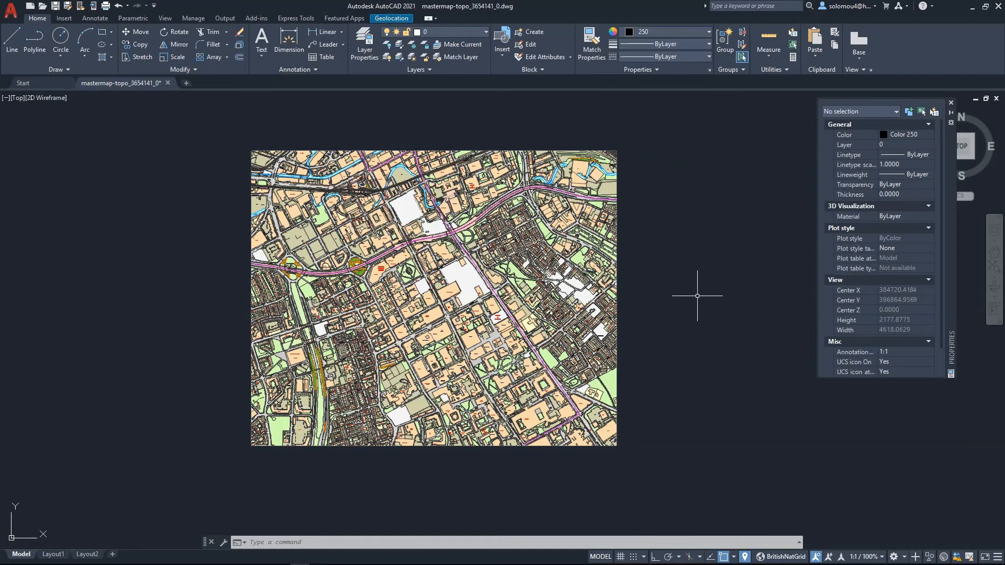
- Start the DWGUNITS command and accept the default length unit, Decimal display format and precision of 4
{"action": "type", "text": "DWGUNIT"}
{"action": "left_click", "coordinate": [739, 320]}
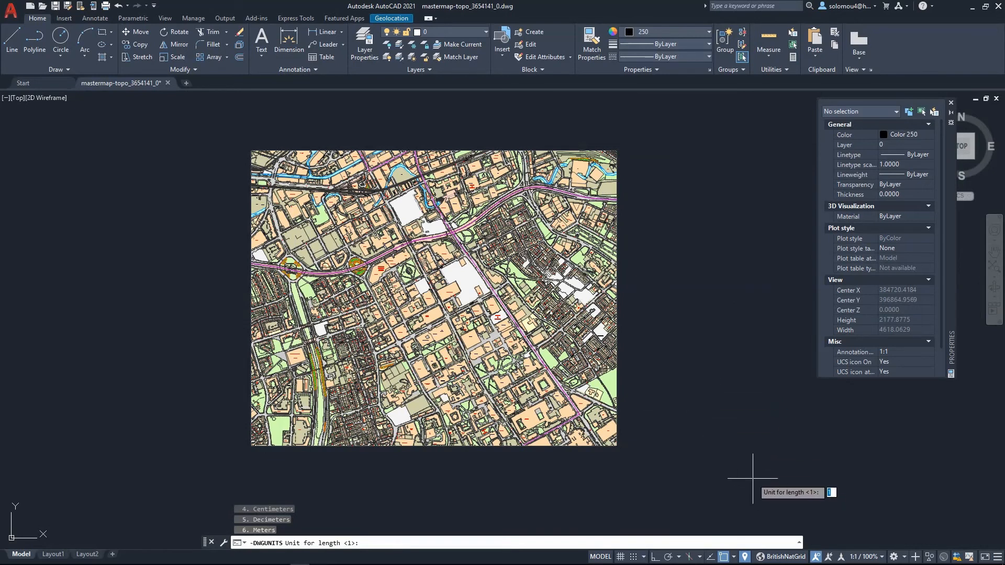
{"action": "left_click", "coordinate": [799, 543]}
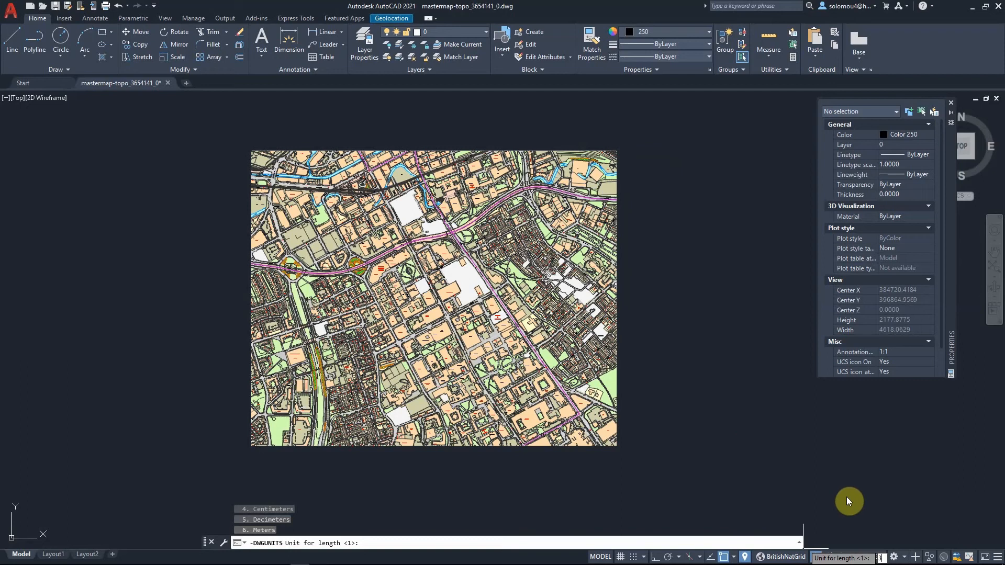
{"action": "key", "text": "Return"}
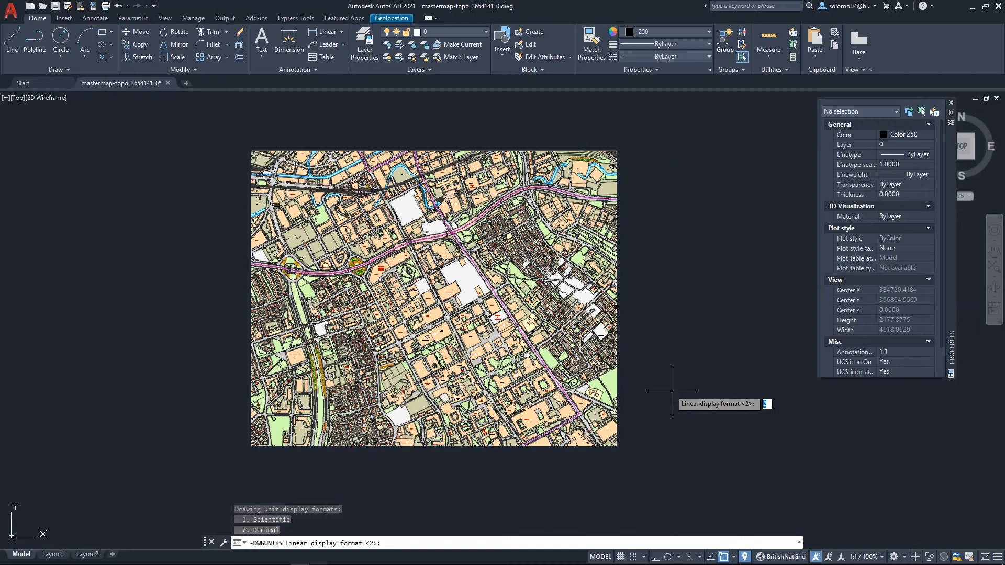
{"action": "key", "text": "Return"}
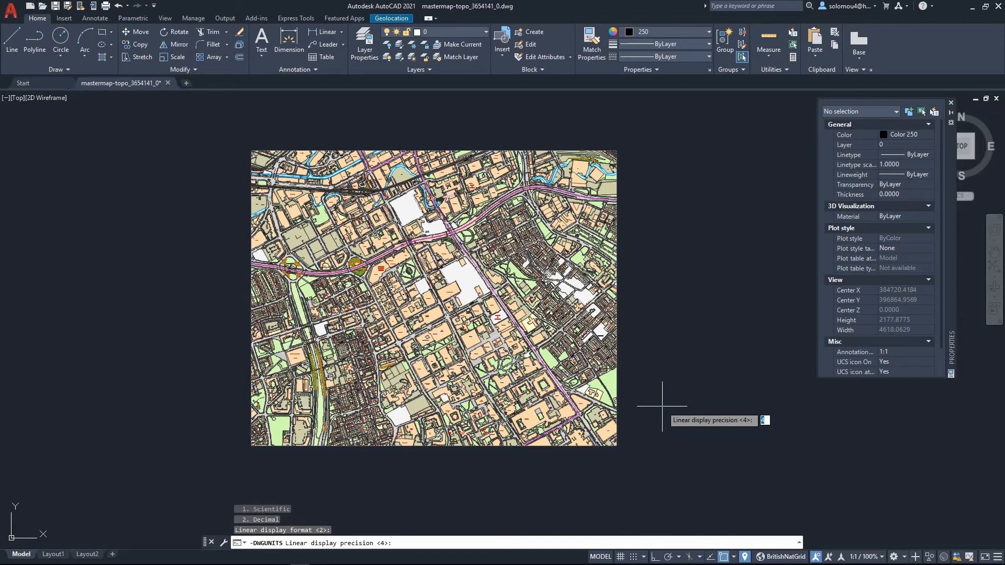
{"action": "key", "text": "Return"}
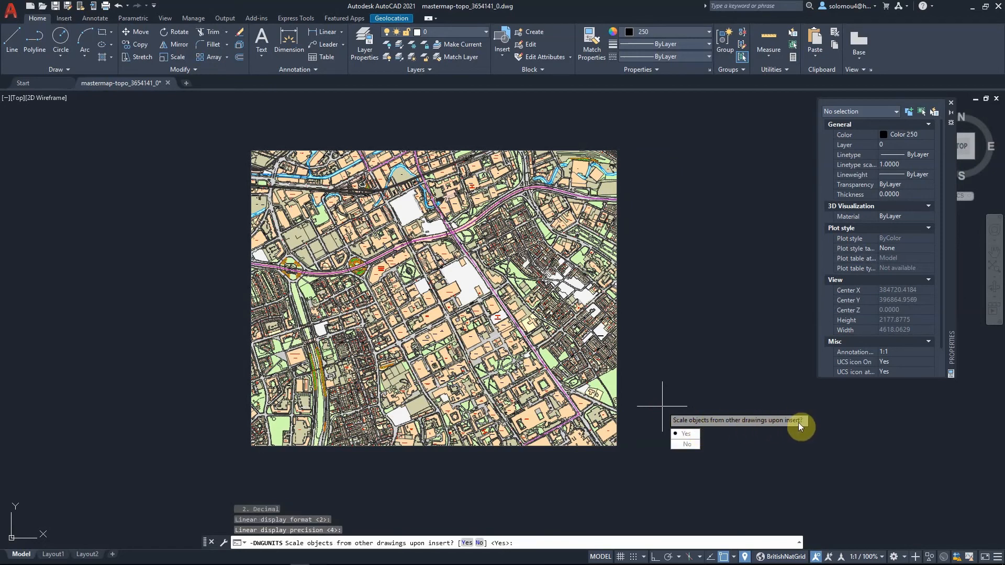
- Answer Yes to scaling inserted objects, matching INSUNITS, rescaling current objects and including Paper Space objects
{"action": "left_click", "coordinate": [696, 433]}
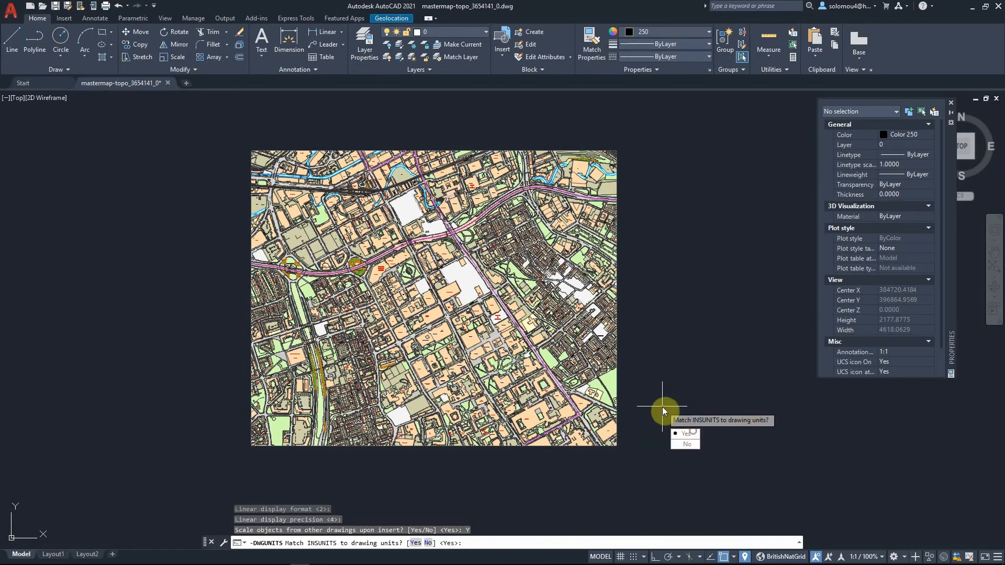
{"action": "left_click", "coordinate": [696, 435]}
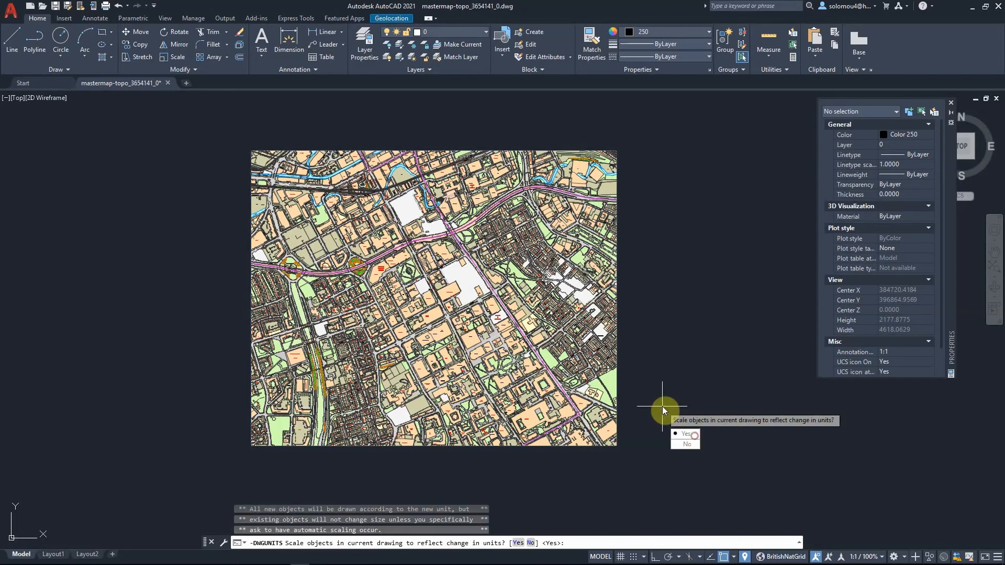
{"action": "left_click", "coordinate": [688, 434]}
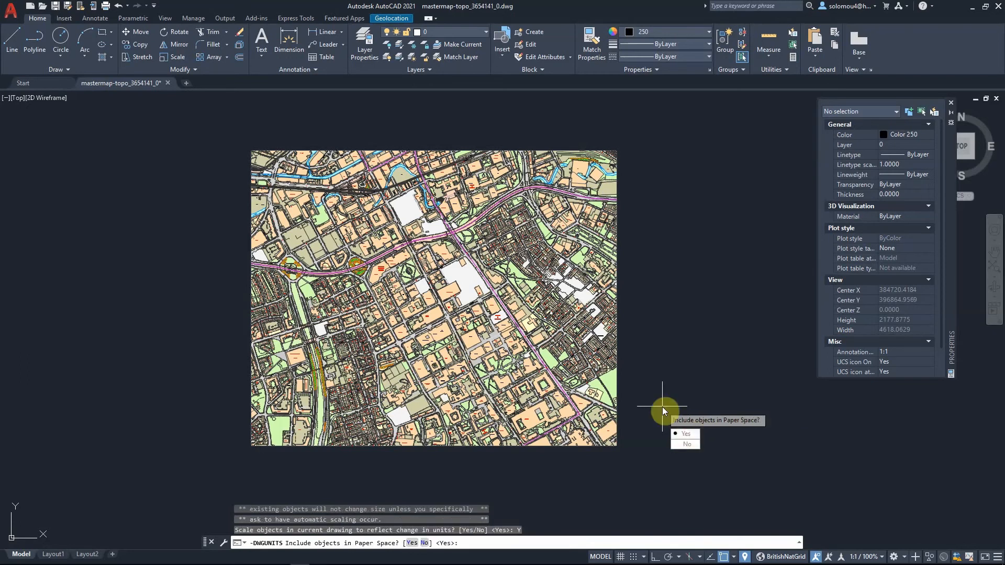
{"action": "left_click", "coordinate": [695, 434]}
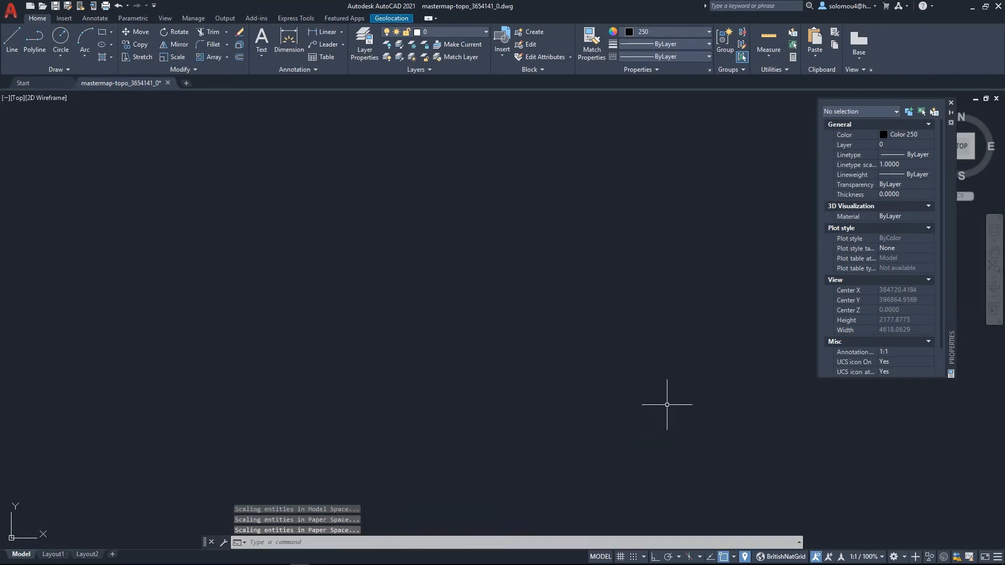
- Zoom to the drawing's extents to see the whole map
{"action": "scroll", "coordinate": [481, 383], "scroll_direction": "down", "scroll_amount": 4}
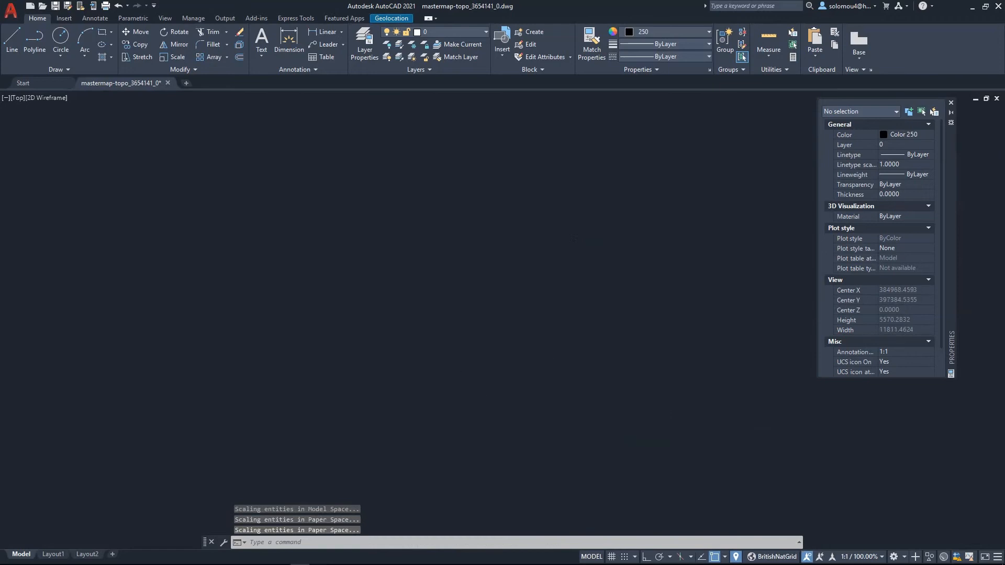
{"action": "scroll", "coordinate": [450, 404], "scroll_direction": "down", "scroll_amount": 4}
{"action": "type", "text": "ZOOM"}
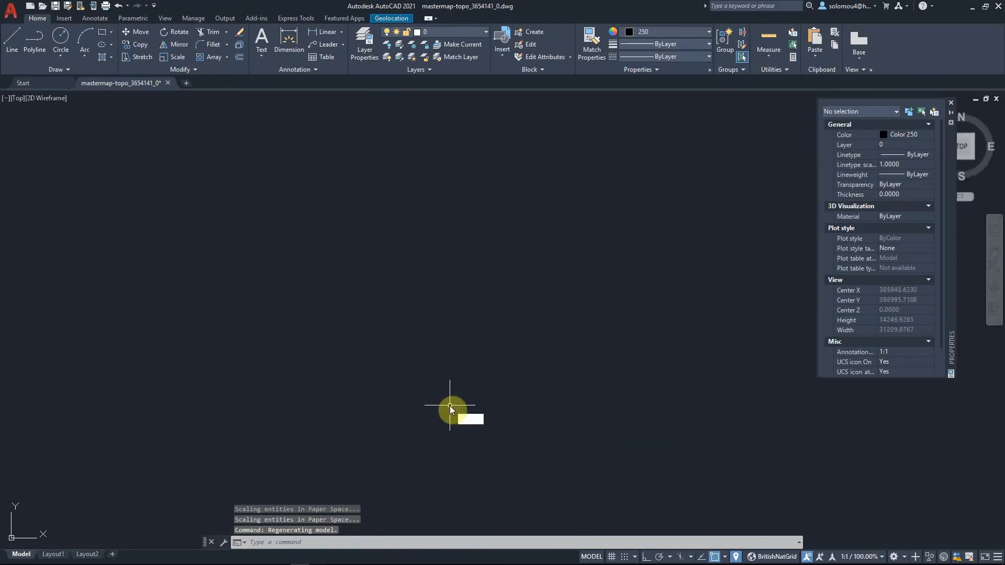
{"action": "key", "text": "Return"}
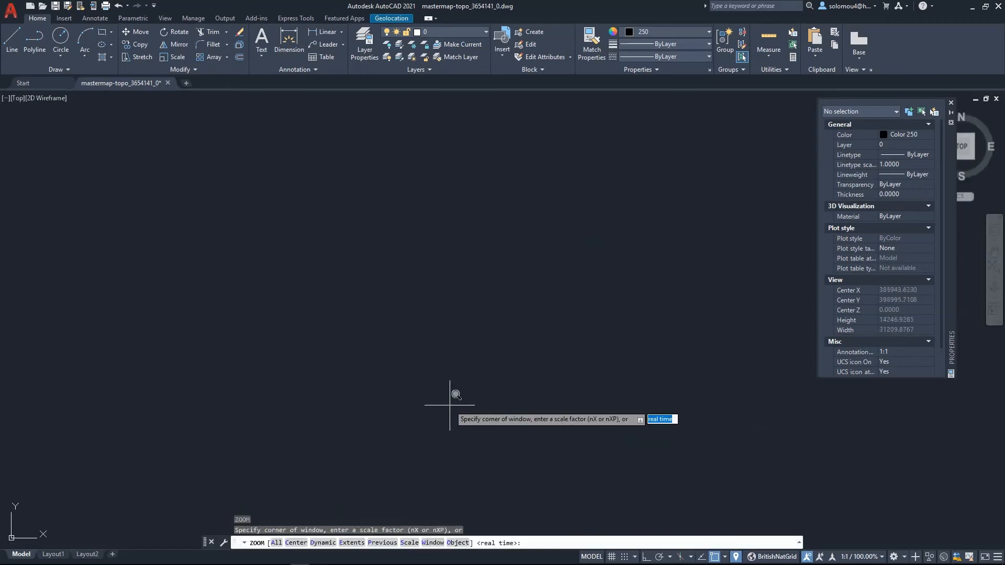
{"action": "type", "text": "E"}
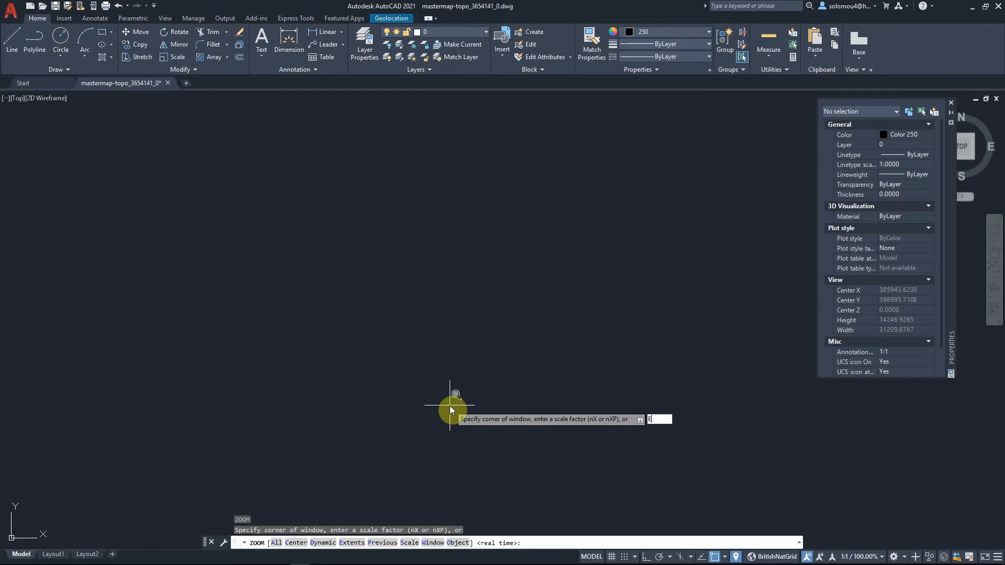
{"action": "key", "text": "Return"}
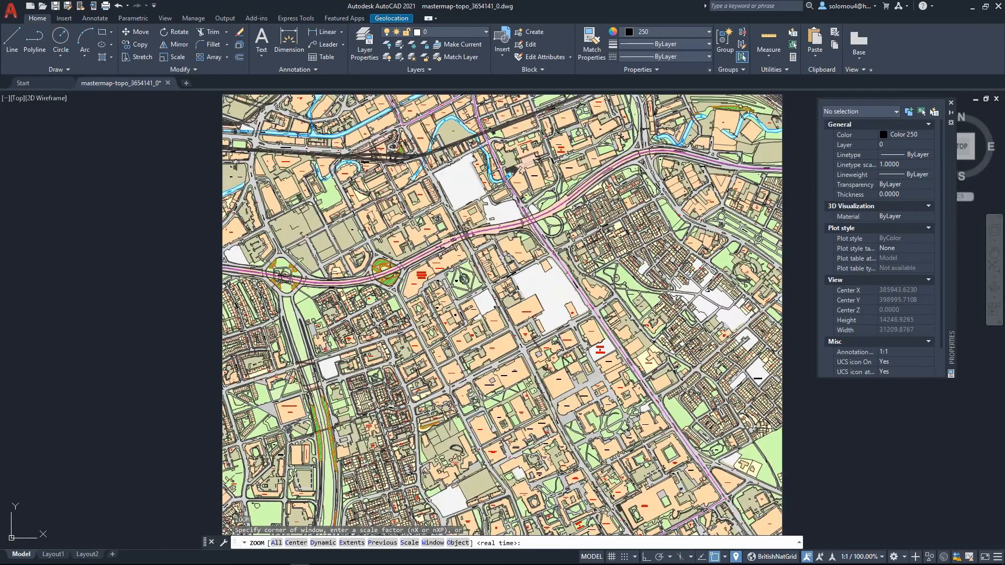
{"action": "key", "text": "Caps_Lock"}
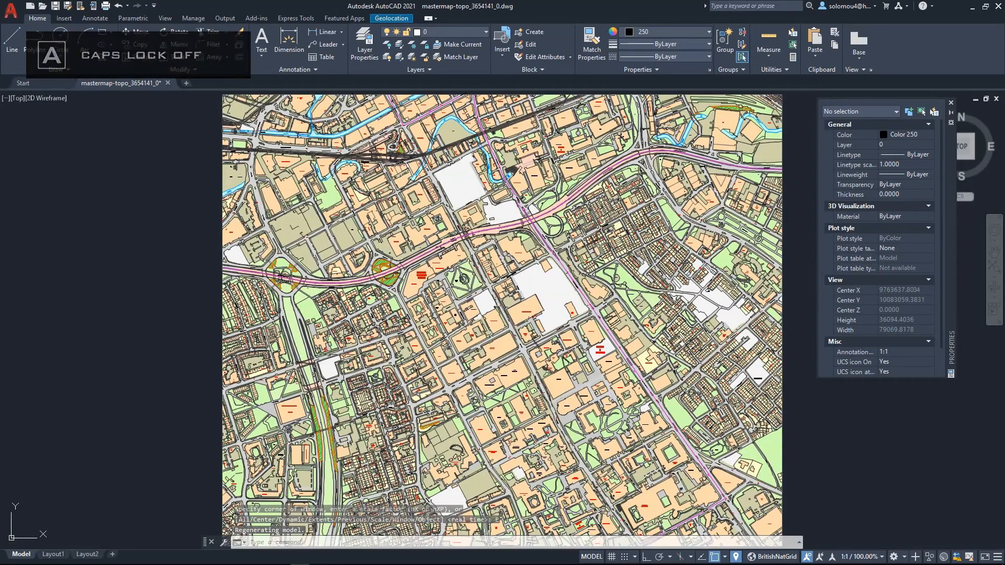
- Open the Drawing Units dialog to check the insertion scale units, and close it without changes
{"action": "left_click", "coordinate": [10, 8]}
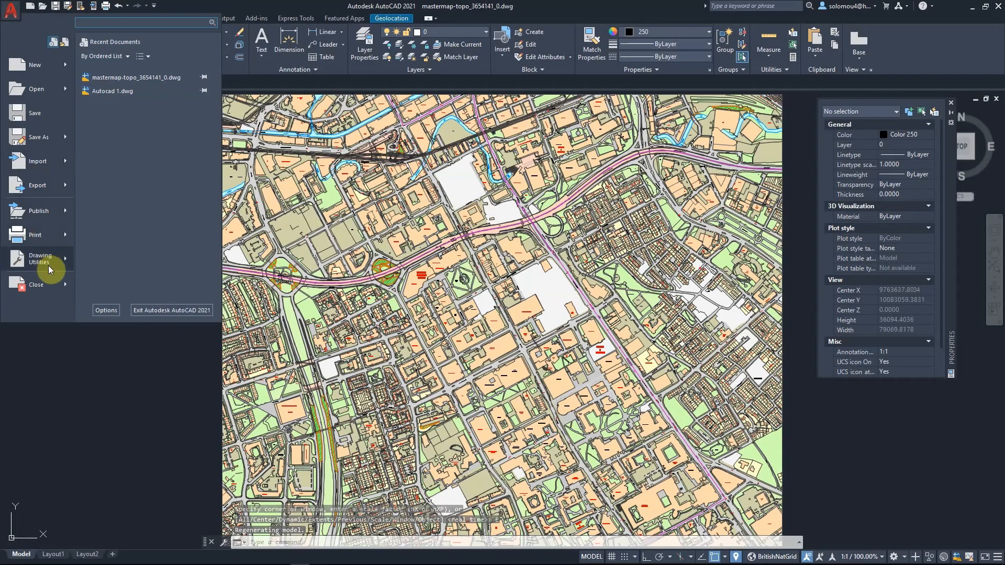
{"action": "mouse_move", "coordinate": [49, 260]}
{"action": "left_click", "coordinate": [147, 150]}
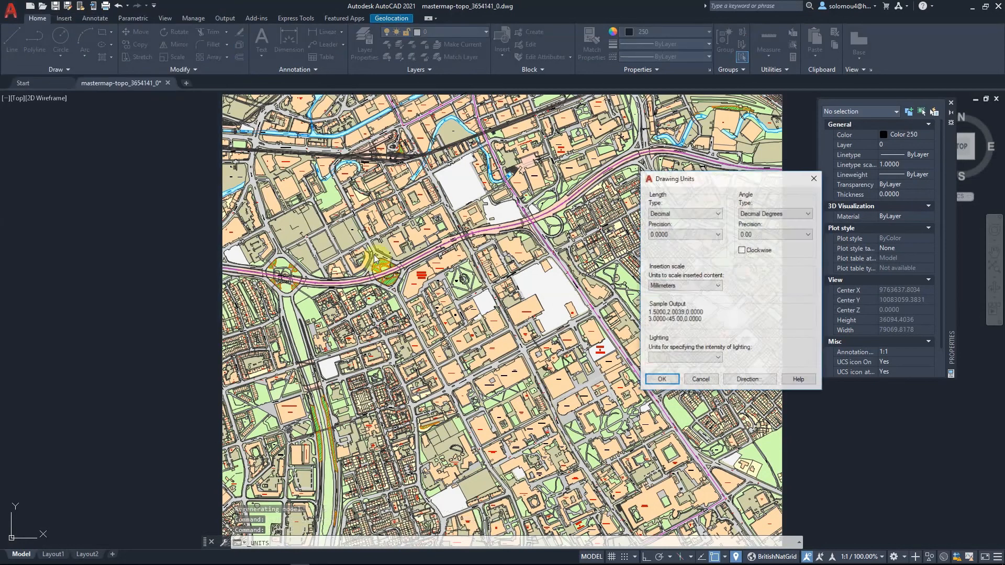
{"action": "left_click", "coordinate": [815, 179]}
{"action": "left_click", "coordinate": [563, 296]}
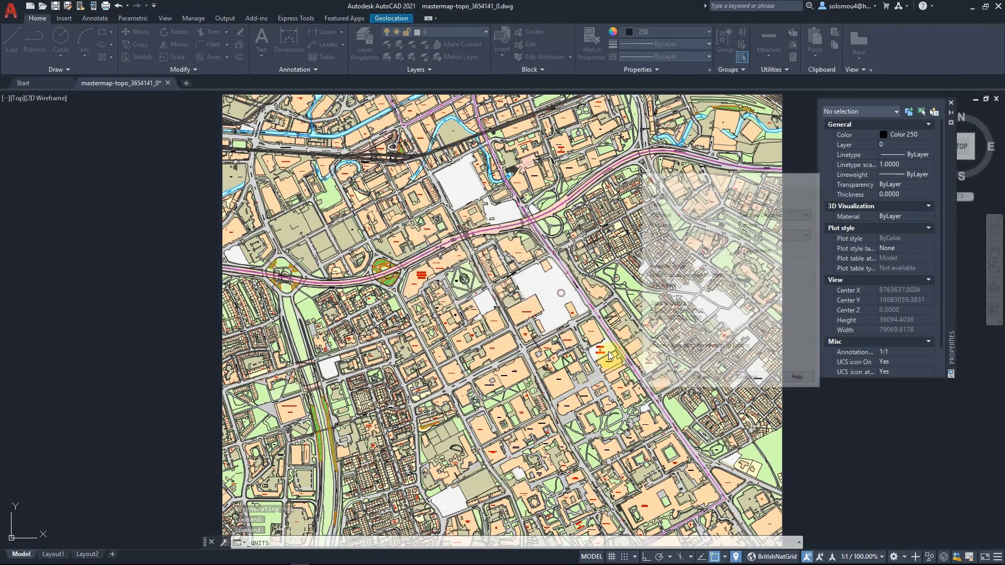
- Measure the distance across Cavendish Street beside Grosvenor Building with a temporary line, then cancel it
{"action": "scroll", "coordinate": [538, 298], "scroll_direction": "up", "scroll_amount": 10}
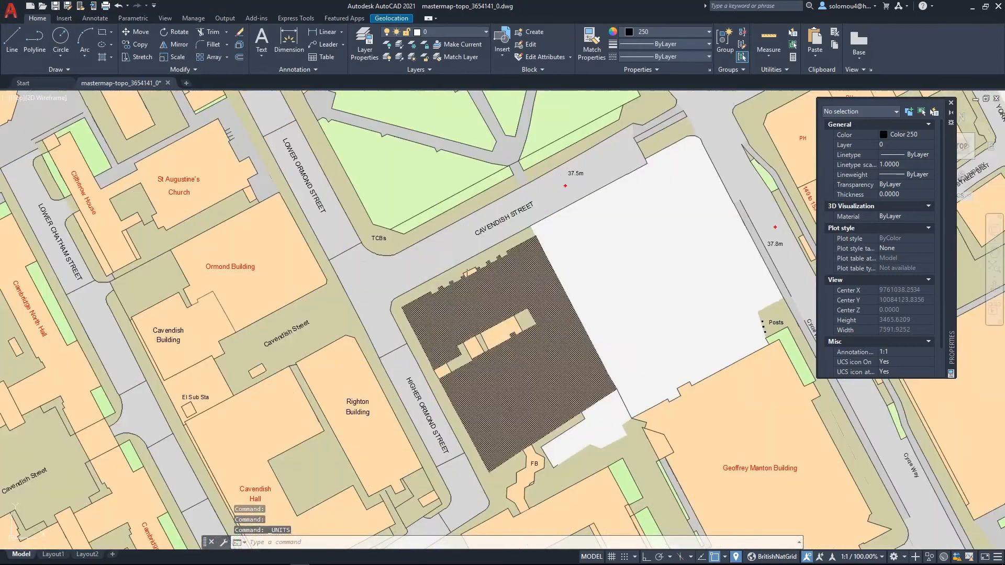
{"action": "left_click", "coordinate": [14, 38]}
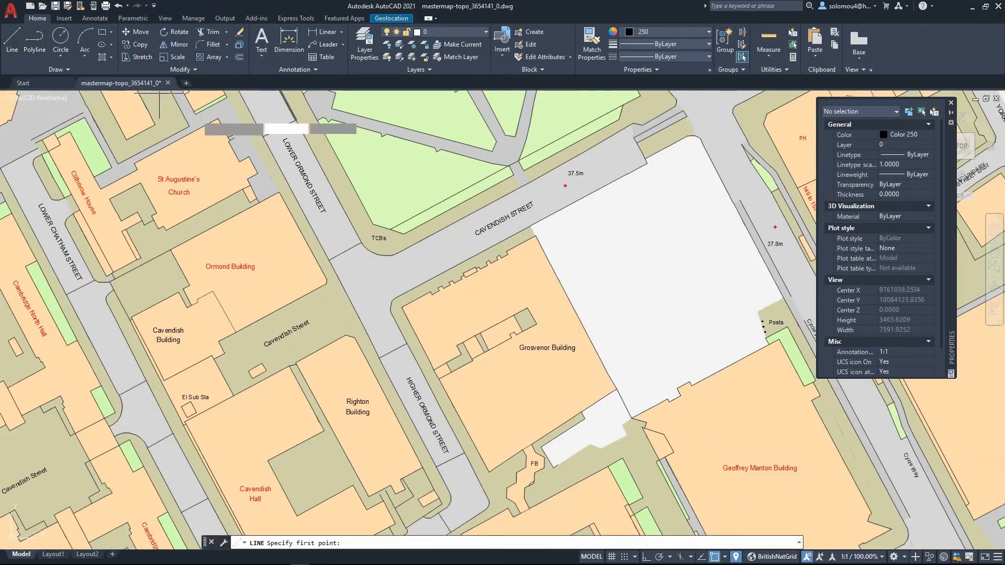
{"action": "left_click", "coordinate": [402, 307]}
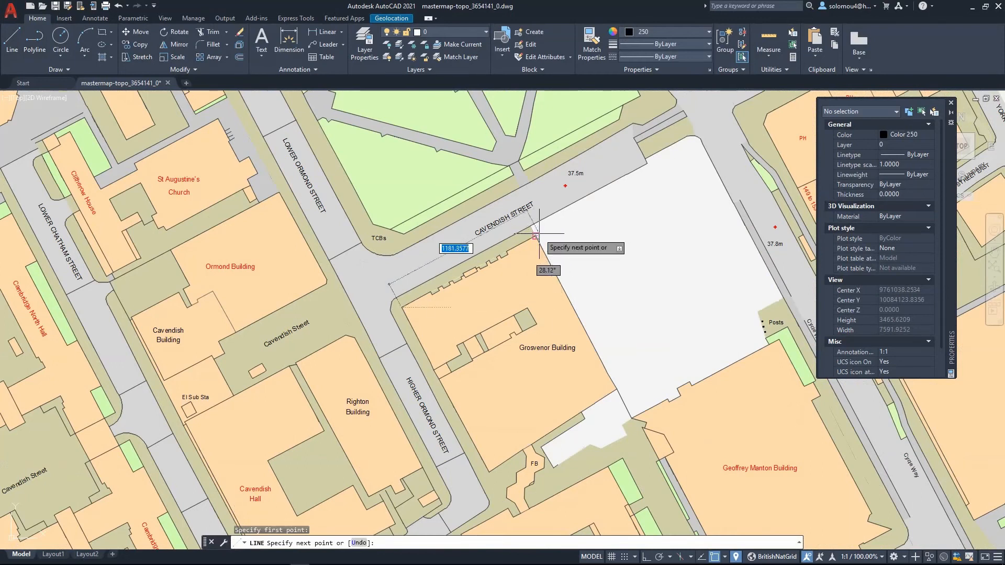
{"action": "key", "text": "Escape"}
- Scale all map objects by a factor of 10 about the map's lower-left corner
{"action": "scroll", "coordinate": [571, 233], "scroll_direction": "down", "scroll_amount": 2}
{"action": "scroll", "coordinate": [571, 232], "scroll_direction": "down", "scroll_amount": 8}
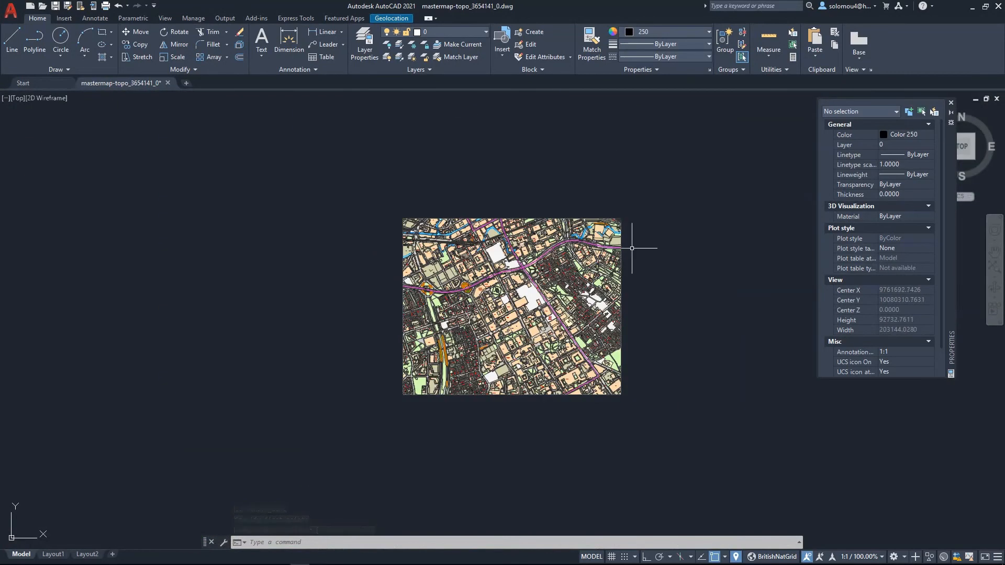
{"action": "left_click", "coordinate": [368, 187]}
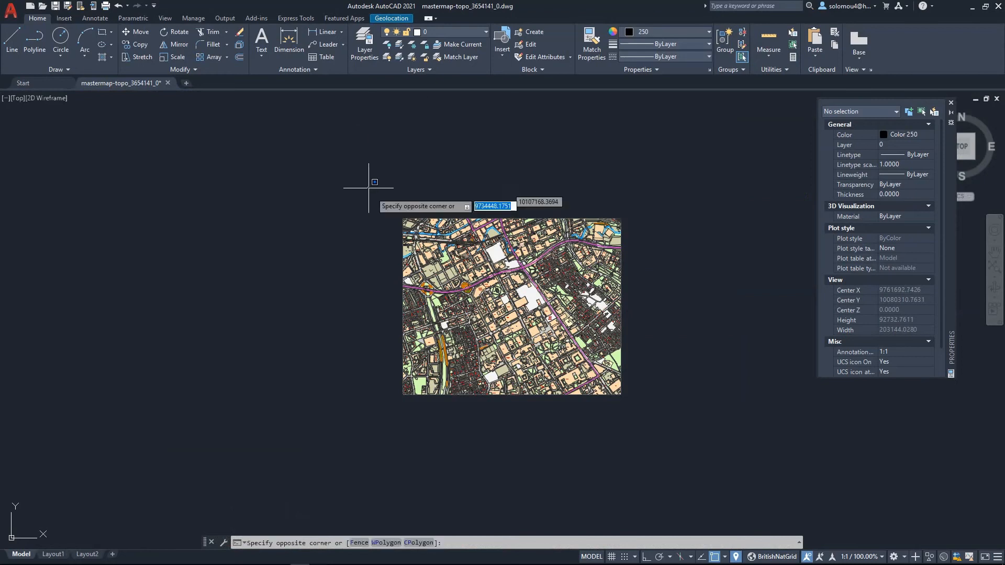
{"action": "left_click", "coordinate": [710, 440]}
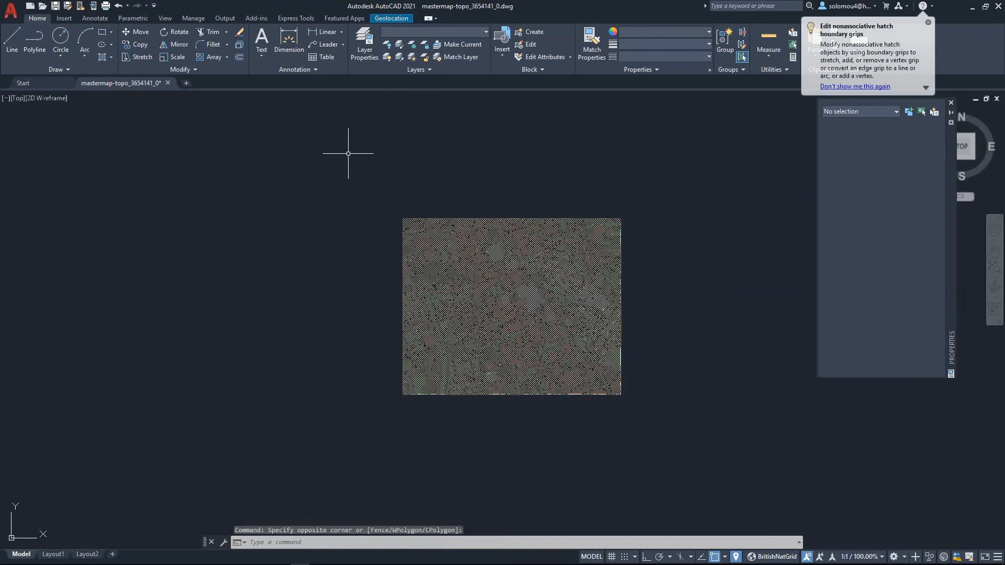
{"action": "left_click", "coordinate": [343, 170]}
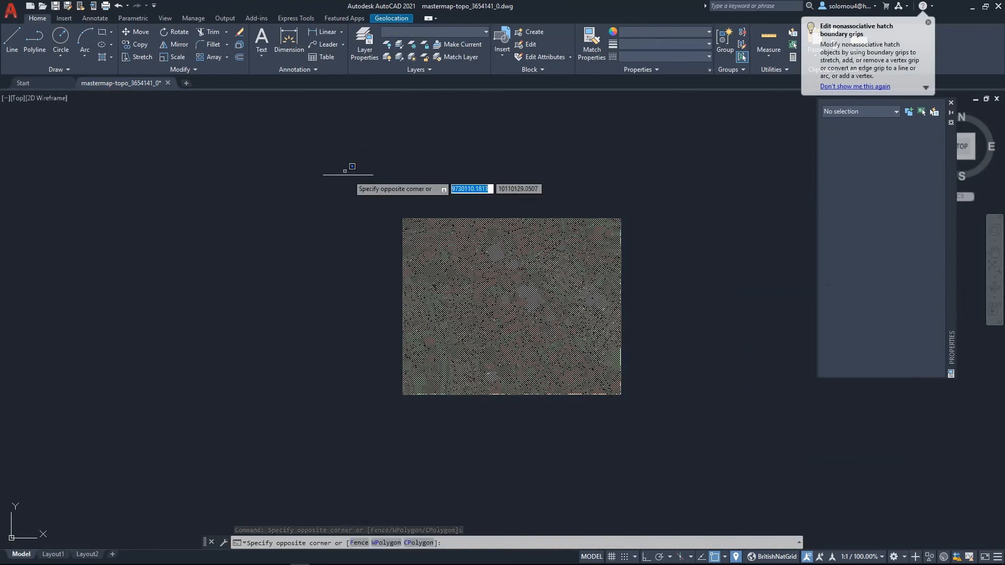
{"action": "left_click", "coordinate": [722, 432]}
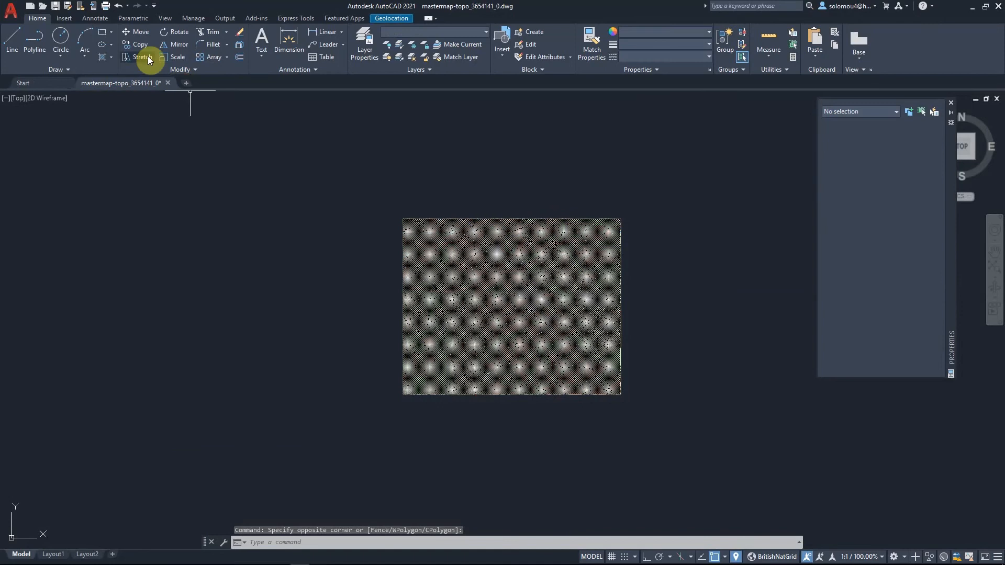
{"action": "left_click", "coordinate": [178, 57]}
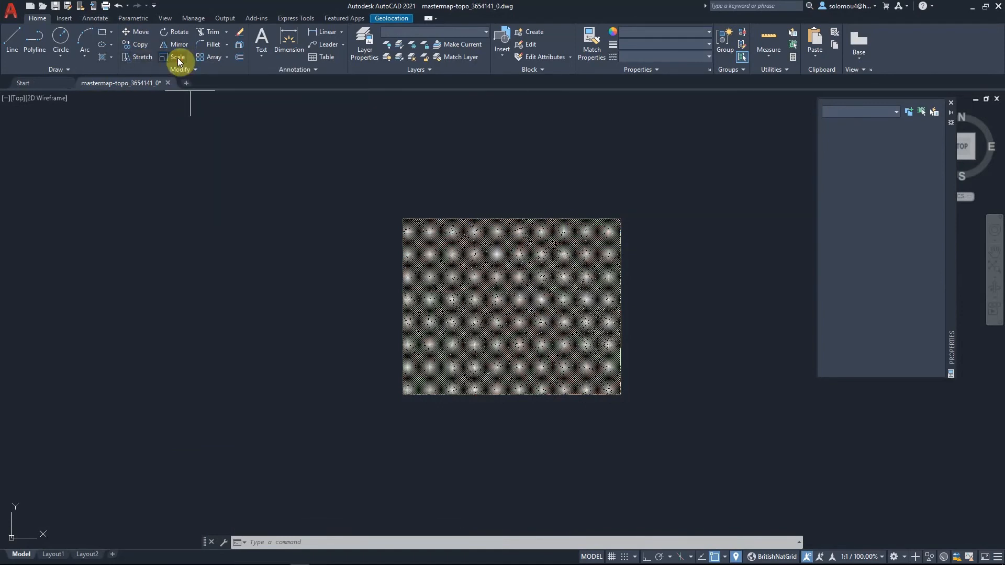
{"action": "left_click", "coordinate": [409, 377]}
{"action": "key", "text": "Return"}
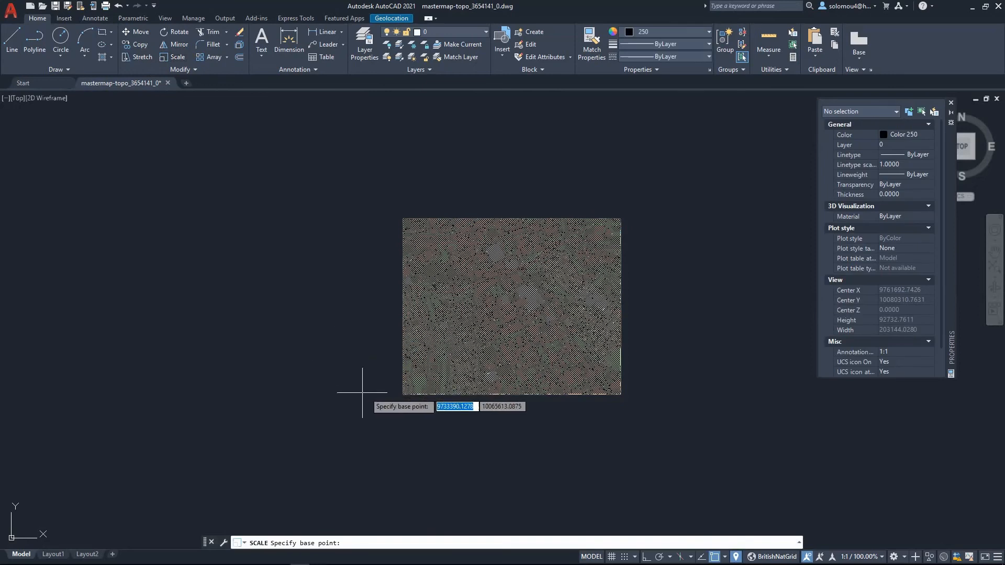
{"action": "left_click", "coordinate": [403, 395]}
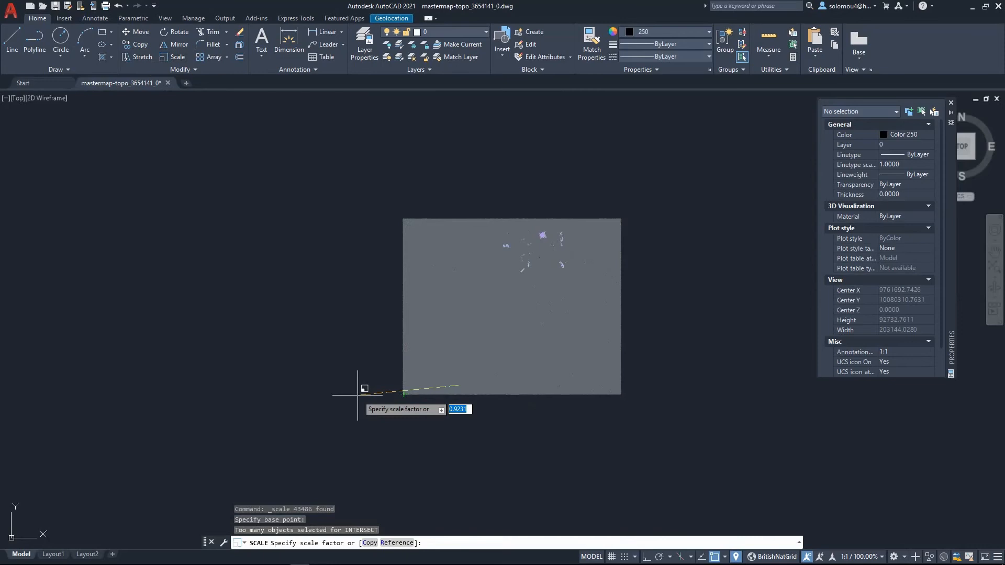
{"action": "type", "text": "10"}
{"action": "key", "text": "Return"}
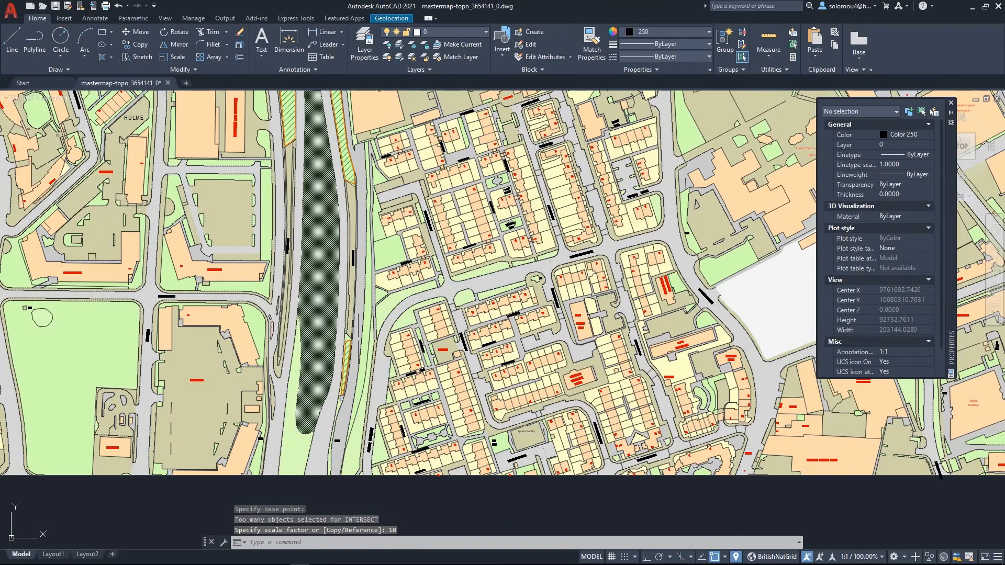
- Zoom to the extents and measure across Higher Ormond Street beside Grosvenor Building with a temporary line
{"action": "type", "text": "zoom"}
{"action": "key", "text": "Return"}
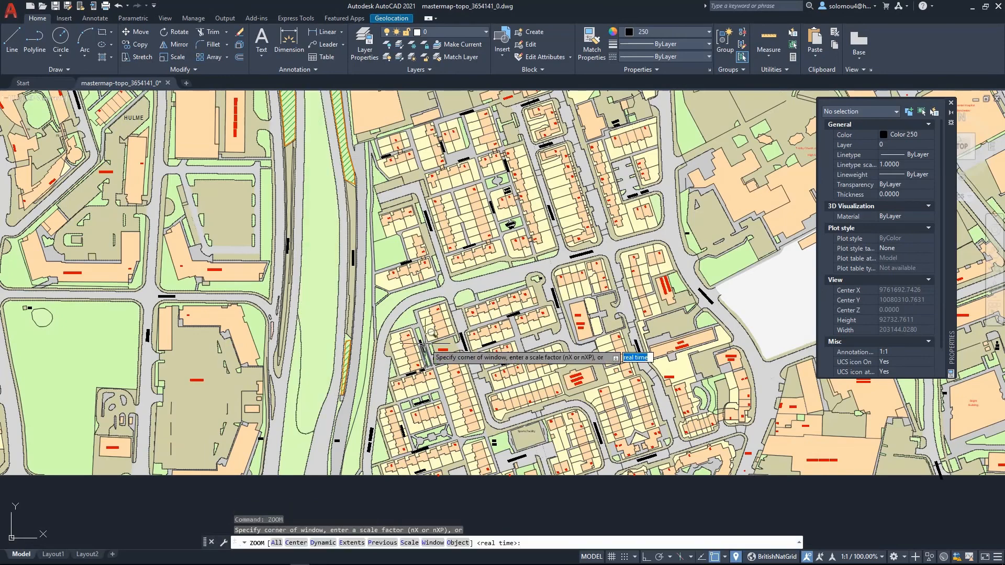
{"action": "type", "text": "e"}
{"action": "key", "text": "Return"}
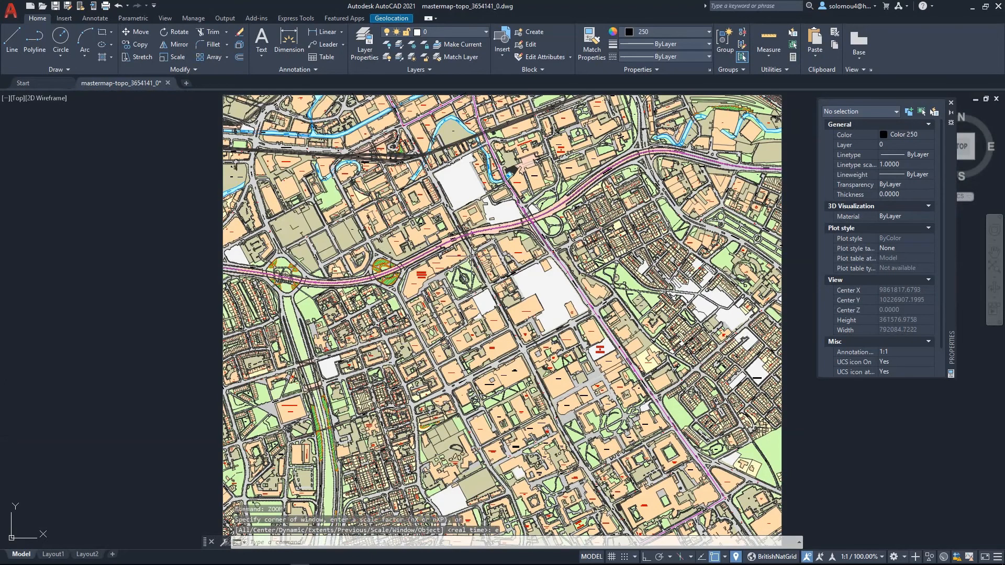
{"action": "scroll", "coordinate": [492, 350], "scroll_direction": "down", "scroll_amount": 2}
{"action": "scroll", "coordinate": [493, 350], "scroll_direction": "up", "scroll_amount": 2}
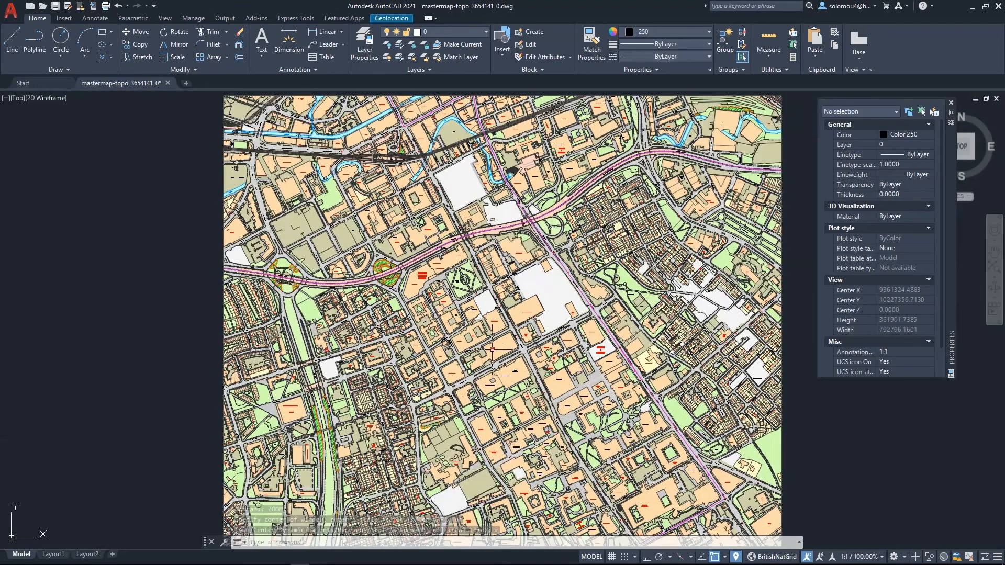
{"action": "scroll", "coordinate": [516, 251], "scroll_direction": "down", "scroll_amount": 2}
{"action": "scroll", "coordinate": [539, 233], "scroll_direction": "up", "scroll_amount": 4}
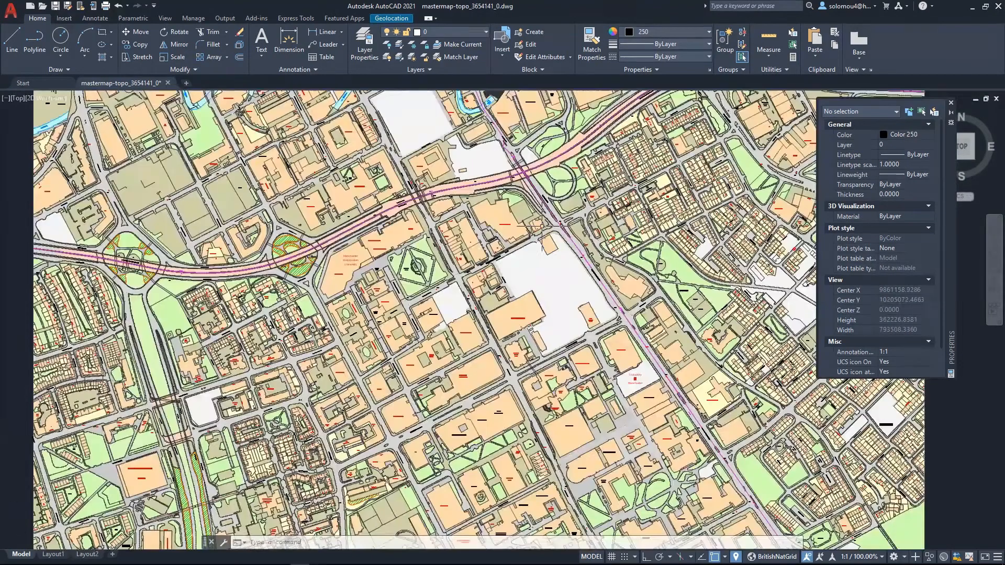
{"action": "scroll", "coordinate": [541, 226], "scroll_direction": "up", "scroll_amount": 10}
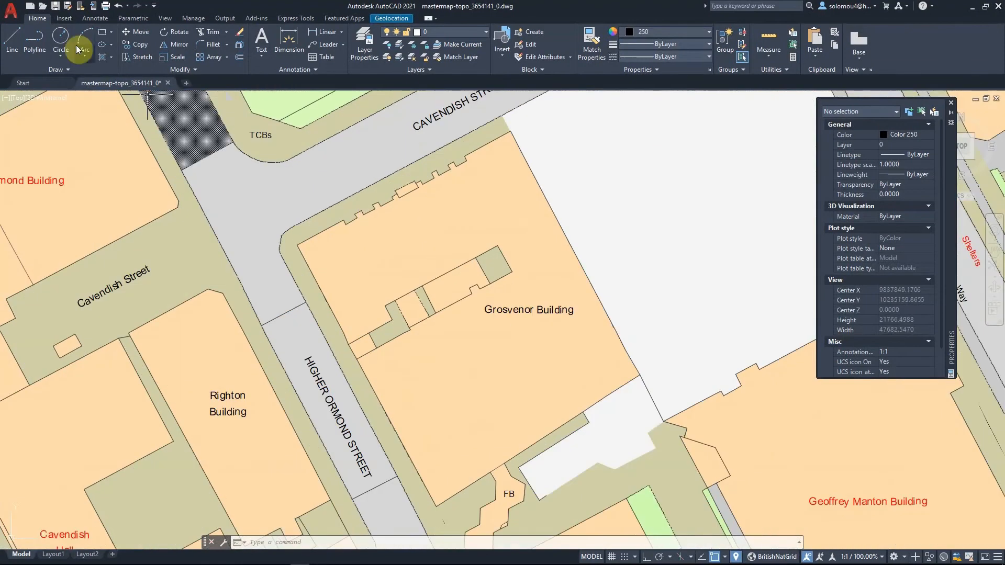
{"action": "left_click", "coordinate": [12, 38]}
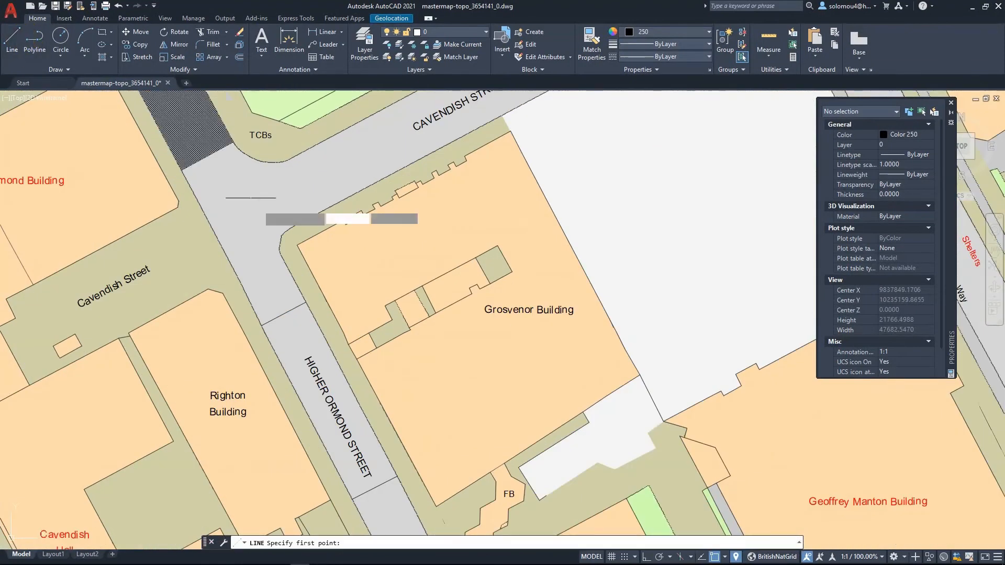
{"action": "left_click", "coordinate": [297, 244]}
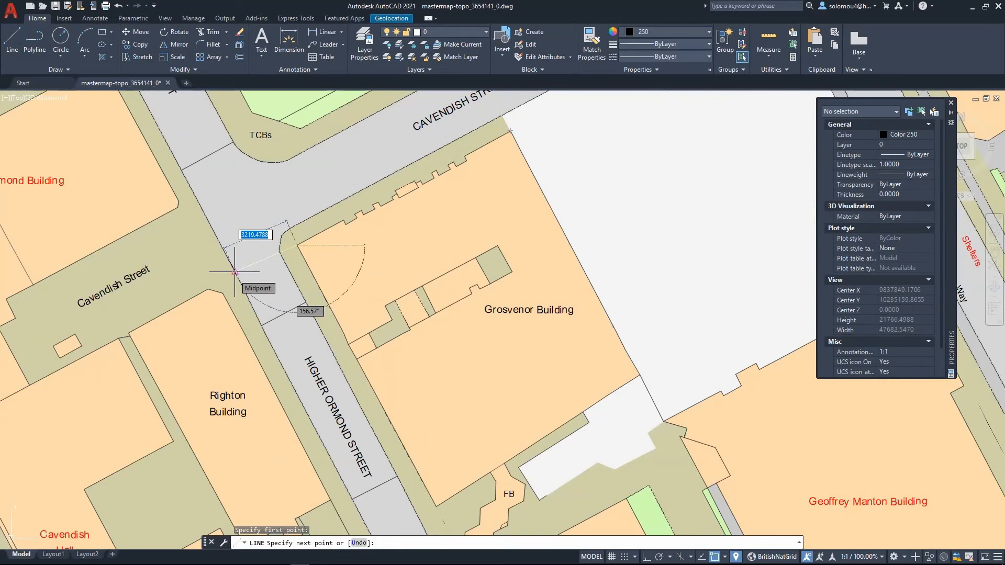
{"action": "key", "text": "Escape"}
- Measure across the southern end of Higher Ormond Street with another temporary line, then cancel it
{"action": "scroll", "coordinate": [289, 243], "scroll_direction": "down", "scroll_amount": 1}
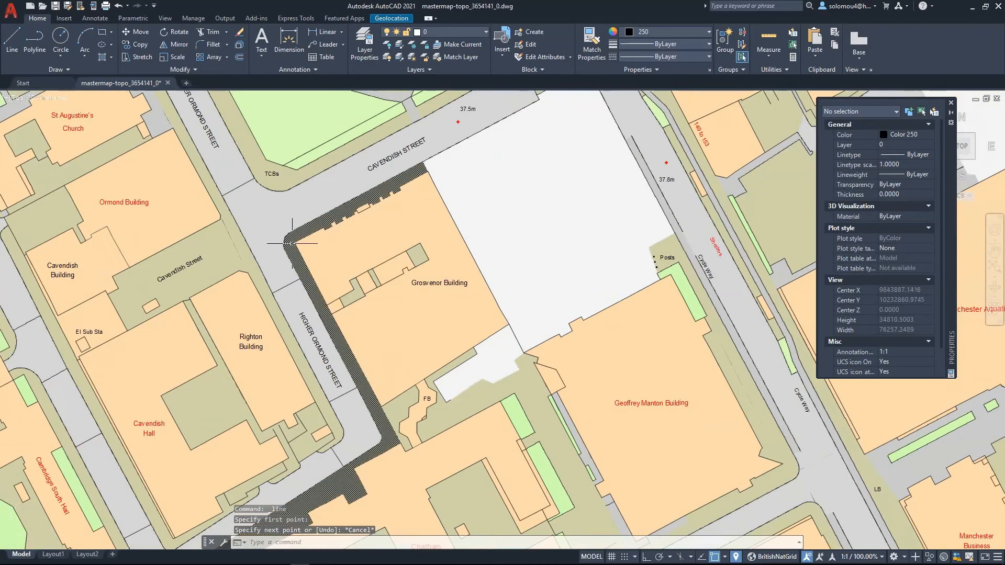
{"action": "scroll", "coordinate": [292, 243], "scroll_direction": "down", "scroll_amount": 1}
{"action": "scroll", "coordinate": [318, 337], "scroll_direction": "up", "scroll_amount": 4}
{"action": "key", "text": "Return"}
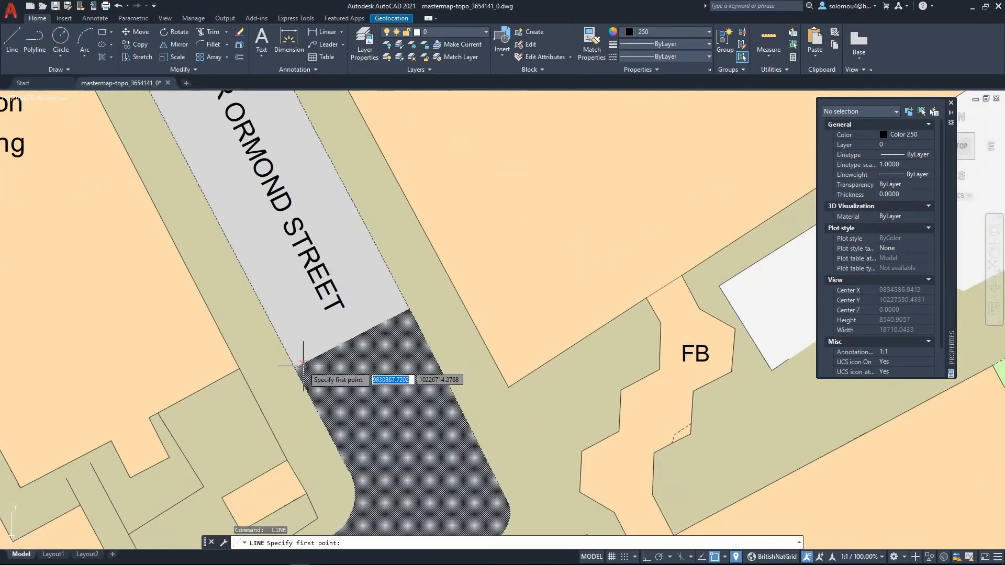
{"action": "left_click", "coordinate": [295, 369]}
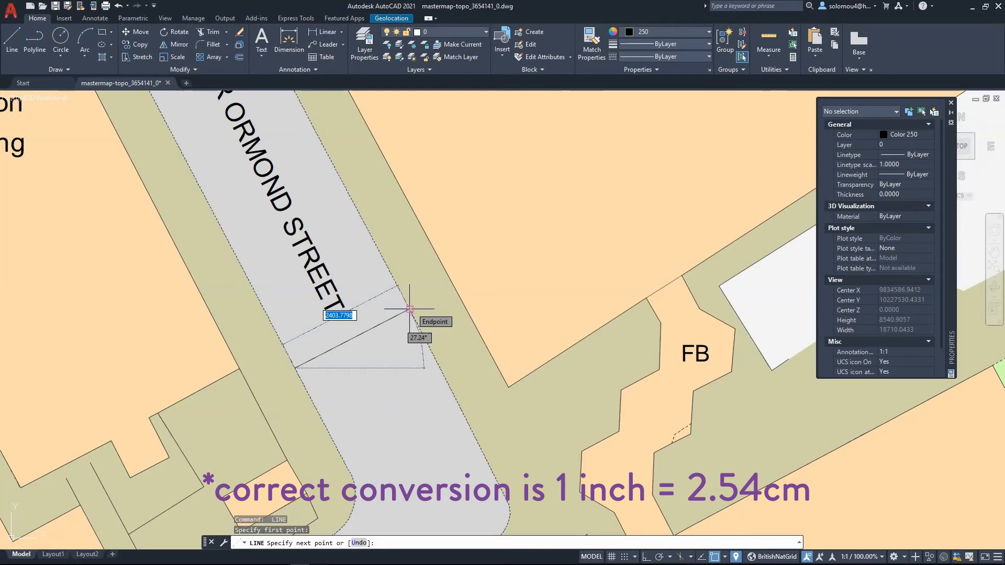
{"action": "key", "text": "Escape"}
- Select all map objects and scale them by a factor of 2.4 about the map's lower-left corner
{"action": "scroll", "coordinate": [410, 309], "scroll_direction": "down", "scroll_amount": 10}
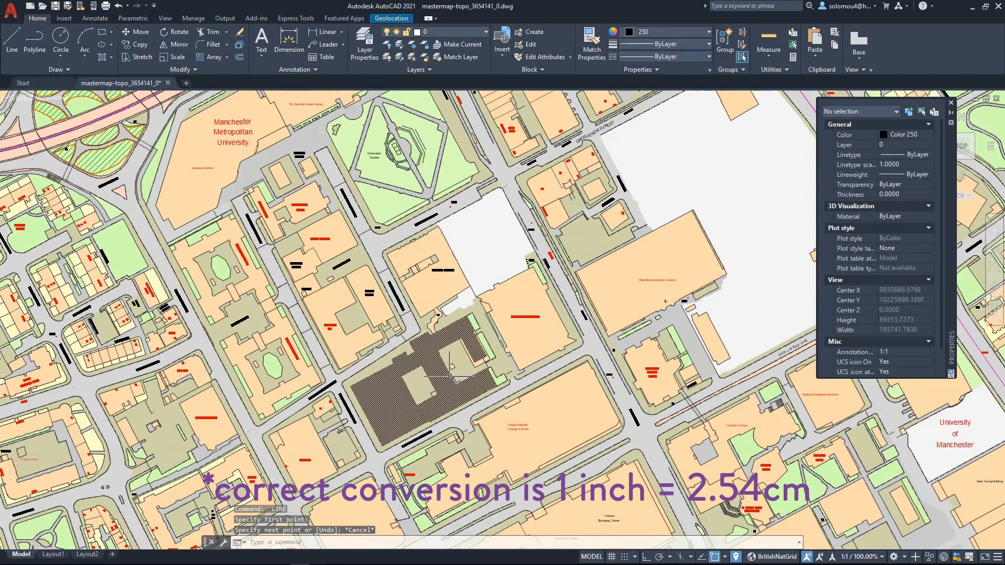
{"action": "scroll", "coordinate": [451, 376], "scroll_direction": "down", "scroll_amount": 10}
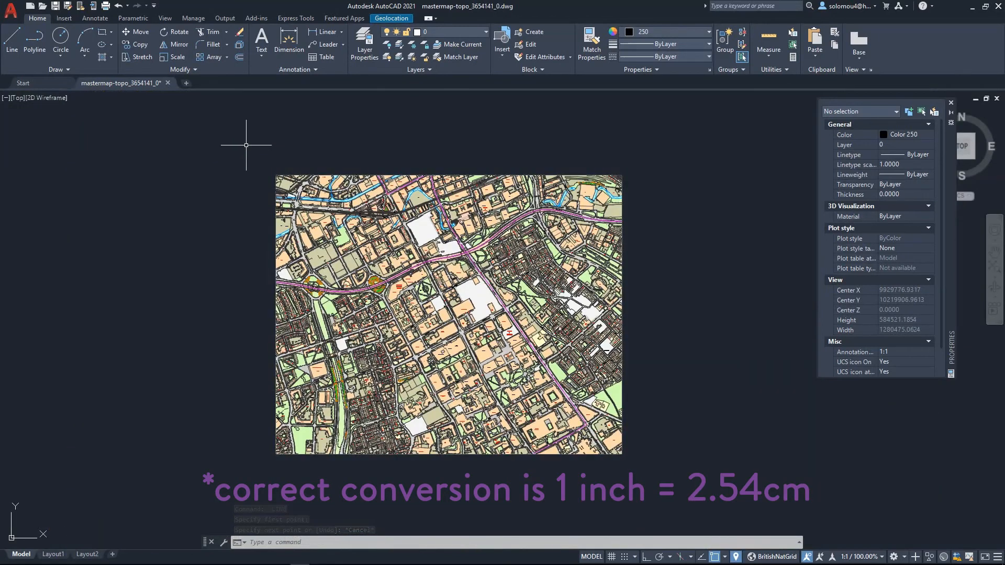
{"action": "left_click", "coordinate": [246, 145]}
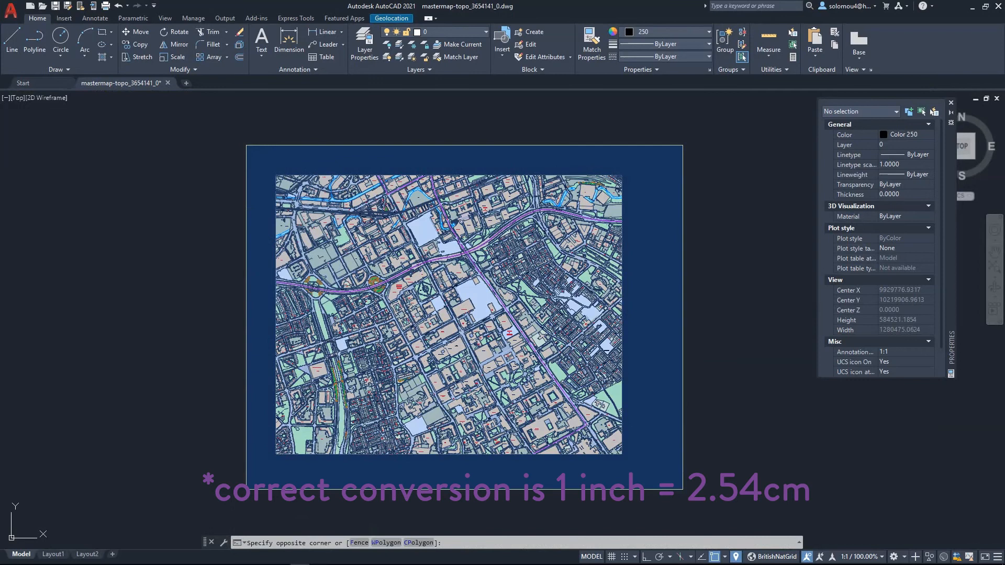
{"action": "left_click", "coordinate": [683, 490]}
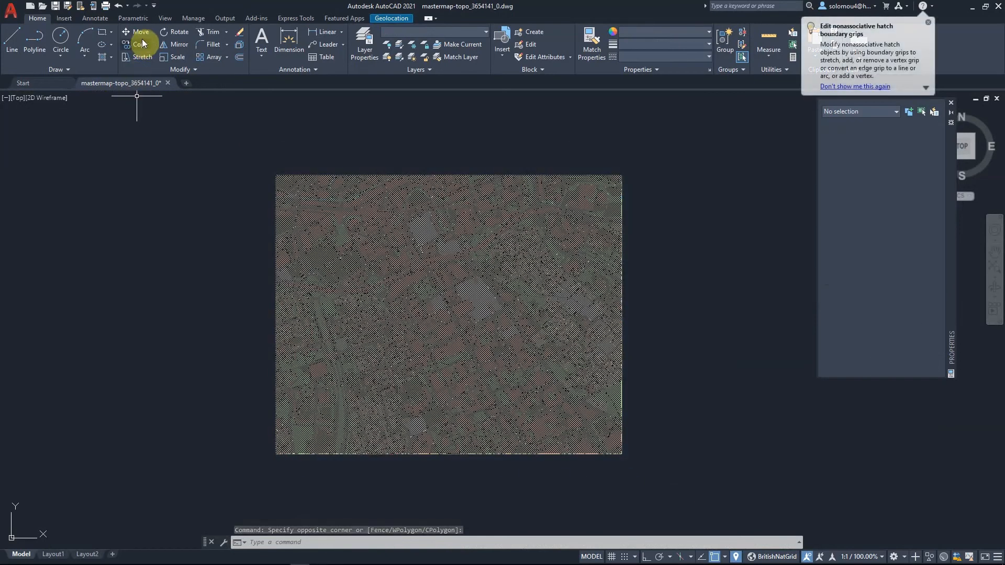
{"action": "left_click", "coordinate": [180, 59]}
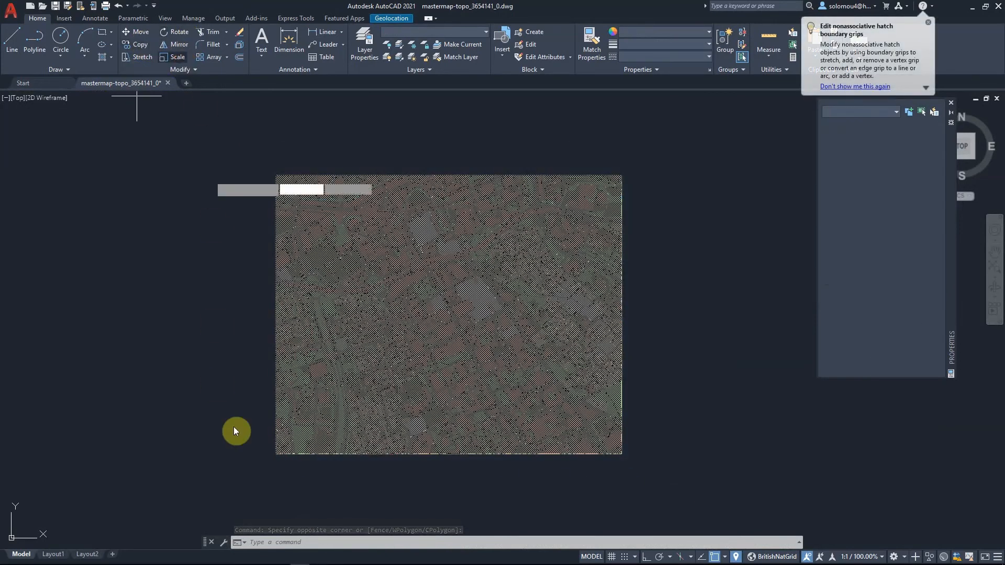
{"action": "left_click", "coordinate": [274, 452]}
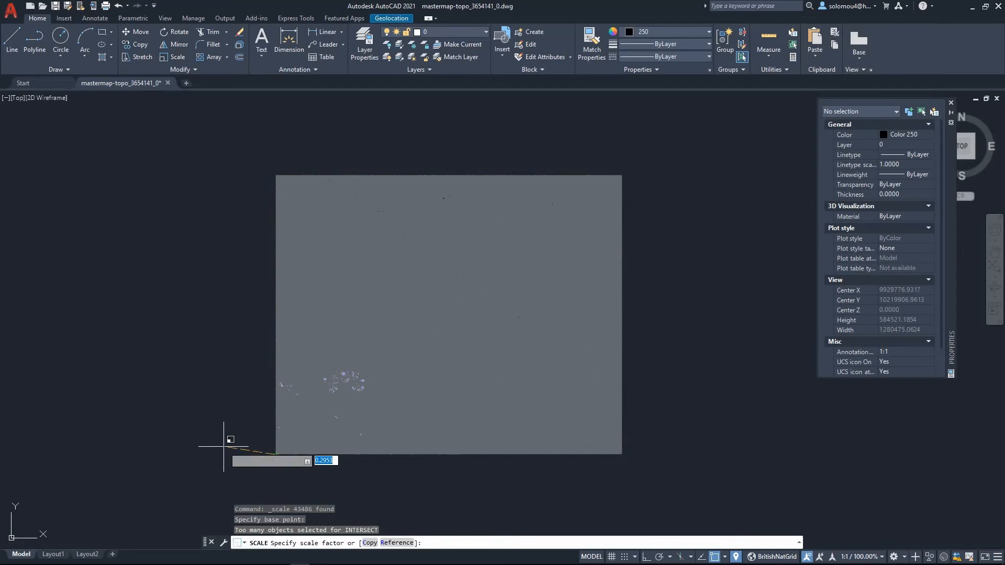
{"action": "type", "text": "2.4"}
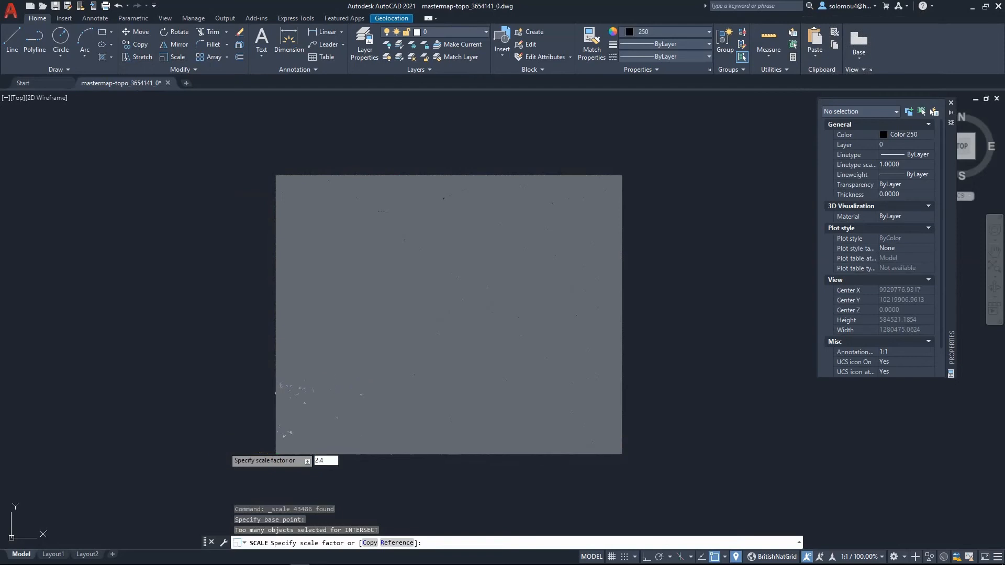
{"action": "key", "text": "Return"}
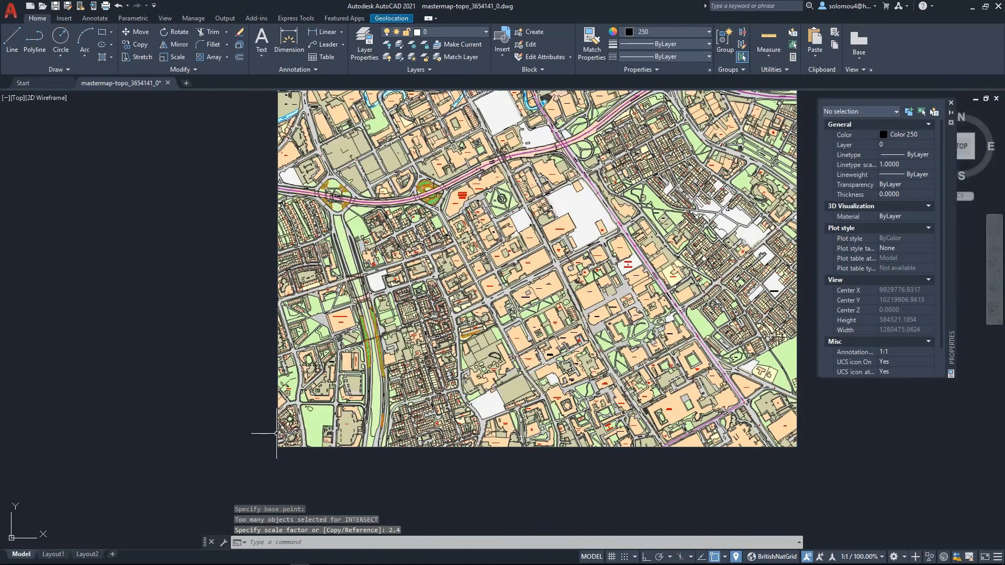
- Measure across Higher Ormond Street beside Grosvenor Building with a temporary line, then cancel it
{"action": "scroll", "coordinate": [441, 267], "scroll_direction": "up", "scroll_amount": 10}
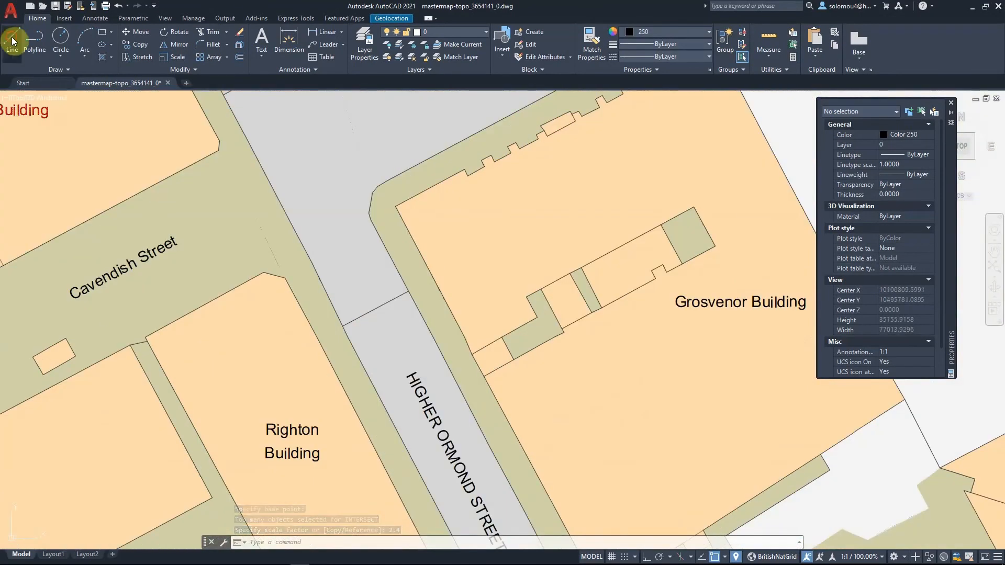
{"action": "left_click", "coordinate": [12, 38]}
{"action": "left_click", "coordinate": [343, 326]}
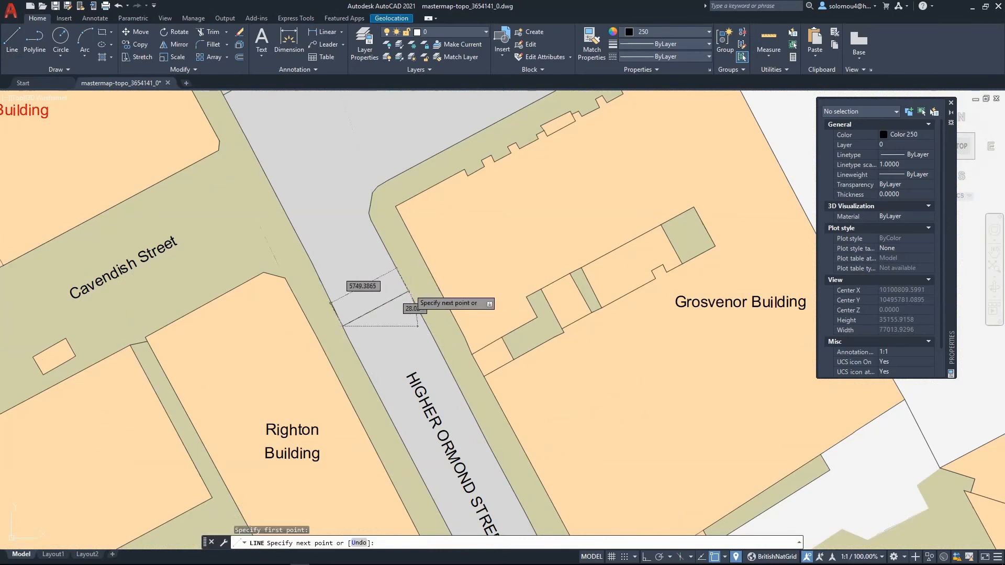
{"action": "key", "text": "Escape"}
- Measure across Cavendish Street at Grosvenor Building's corner with a temporary line, then cancel it
{"action": "scroll", "coordinate": [390, 340], "scroll_direction": "down", "scroll_amount": 8}
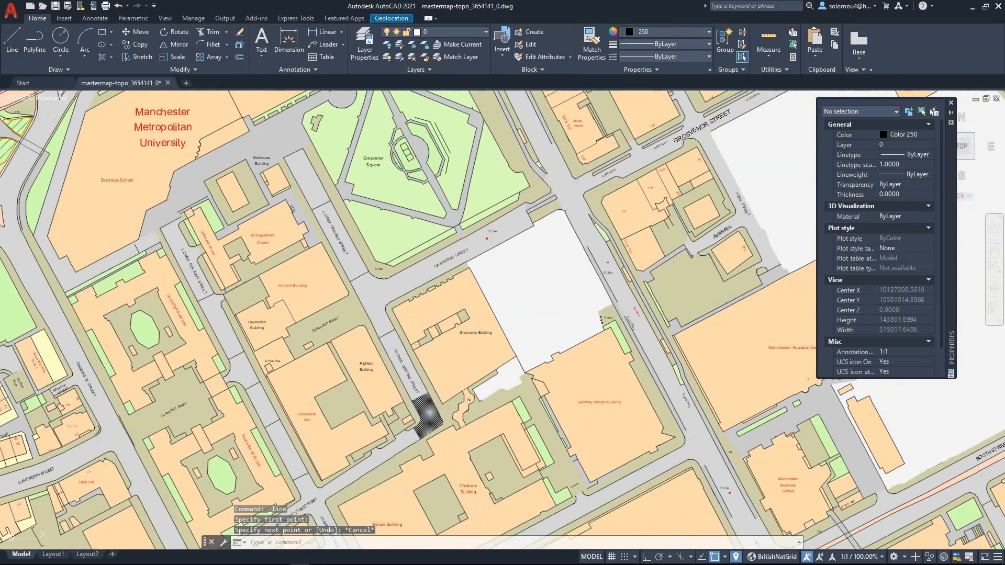
{"action": "scroll", "coordinate": [493, 239], "scroll_direction": "up", "scroll_amount": 3}
{"action": "scroll", "coordinate": [456, 383], "scroll_direction": "down", "scroll_amount": 3}
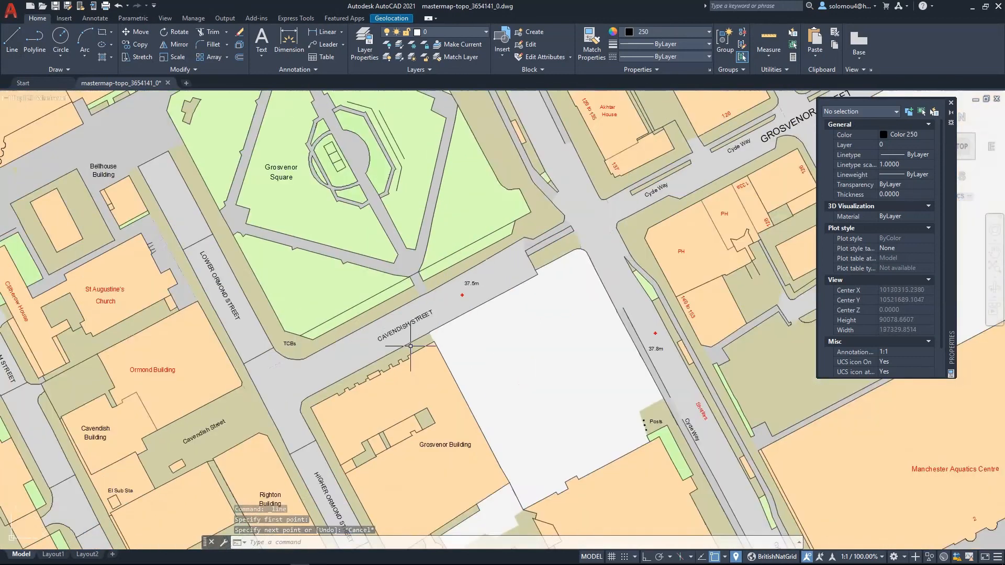
{"action": "scroll", "coordinate": [346, 411], "scroll_direction": "up", "scroll_amount": 3}
{"action": "scroll", "coordinate": [346, 411], "scroll_direction": "up", "scroll_amount": 2}
{"action": "key", "text": "Return"}
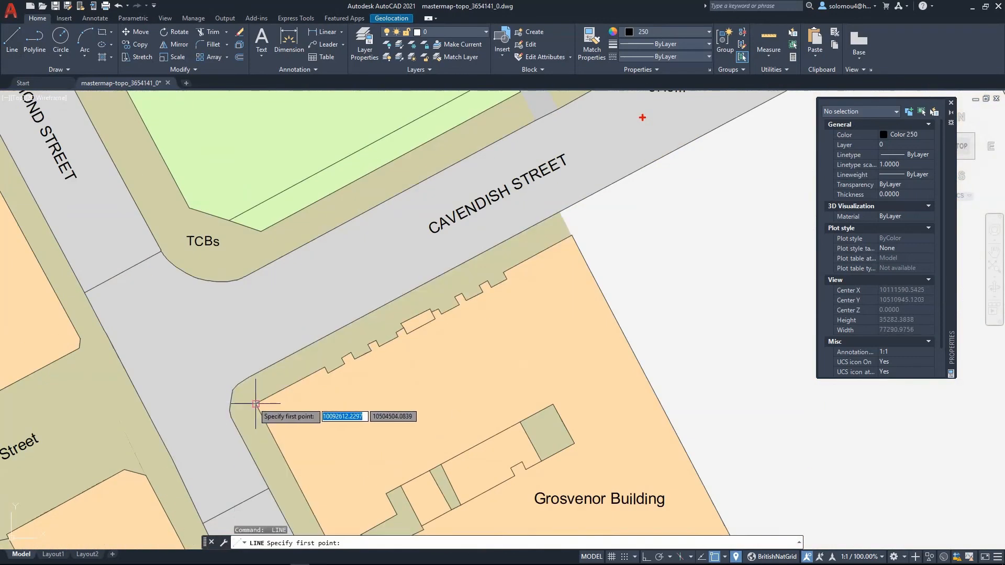
{"action": "left_click", "coordinate": [281, 405]}
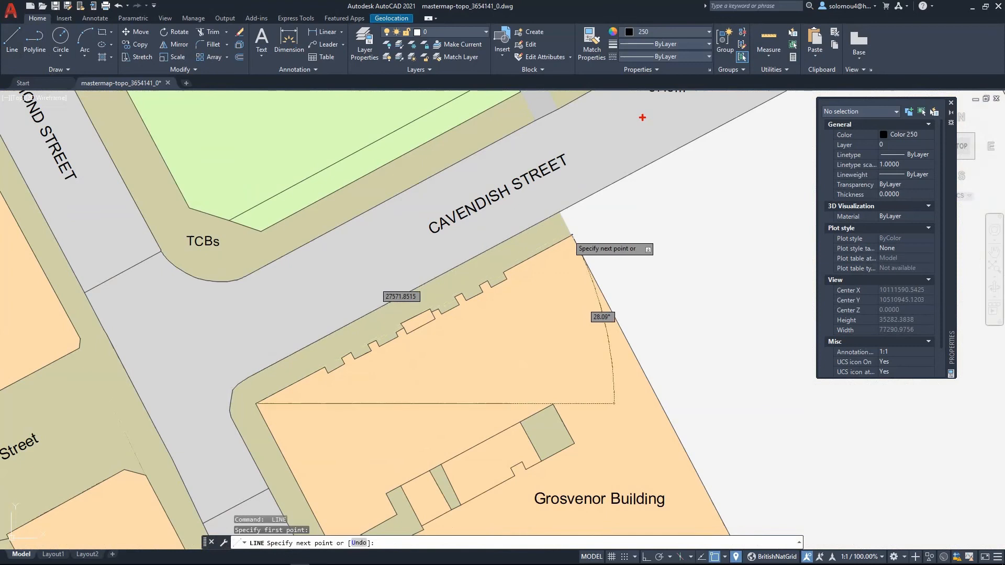
{"action": "key", "text": "Escape"}
- Start a temporary line across the street south of Grosvenor Building, then cancel it
{"action": "scroll", "coordinate": [529, 257], "scroll_direction": "down", "scroll_amount": 2}
{"action": "scroll", "coordinate": [528, 256], "scroll_direction": "down", "scroll_amount": 10}
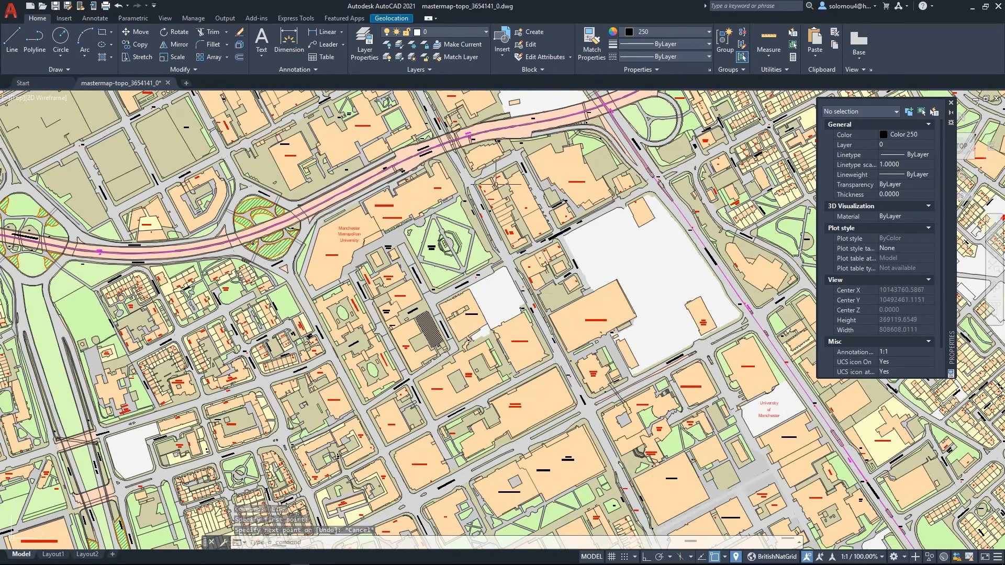
{"action": "scroll", "coordinate": [441, 230], "scroll_direction": "up", "scroll_amount": 2}
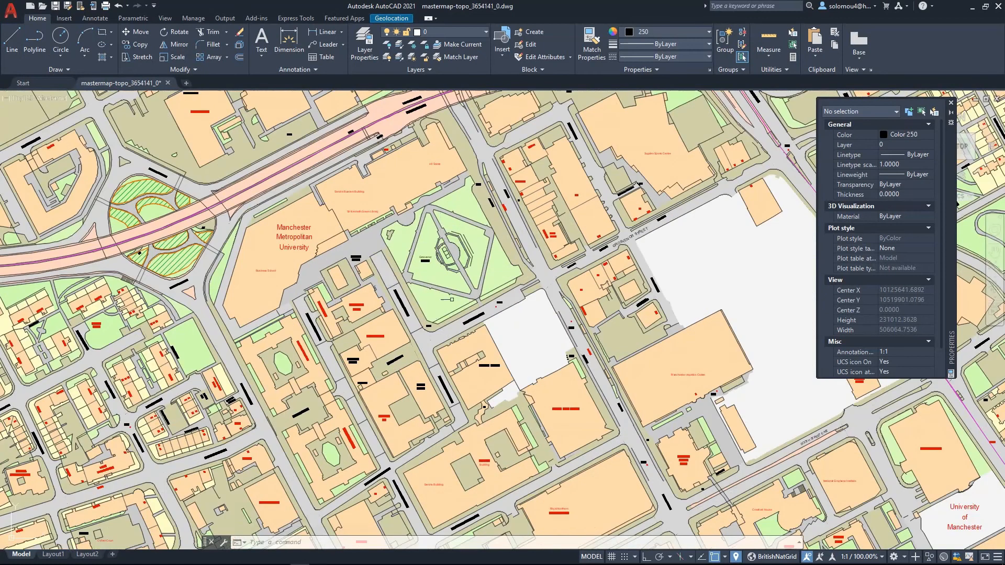
{"action": "scroll", "coordinate": [460, 460], "scroll_direction": "up", "scroll_amount": 6}
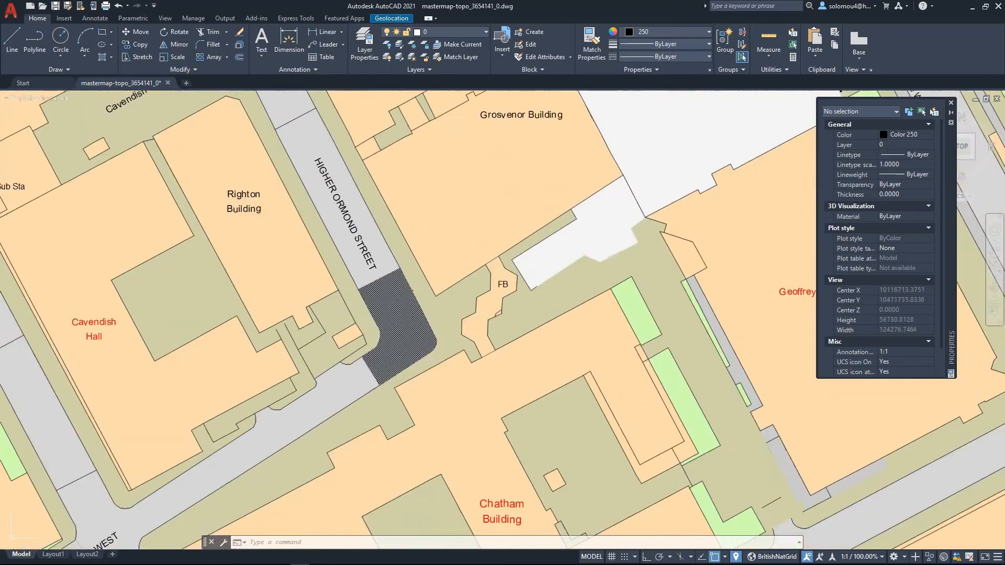
{"action": "scroll", "coordinate": [340, 460], "scroll_direction": "up", "scroll_amount": 4}
{"action": "type", "text": "l"}
{"action": "key", "text": "Return"}
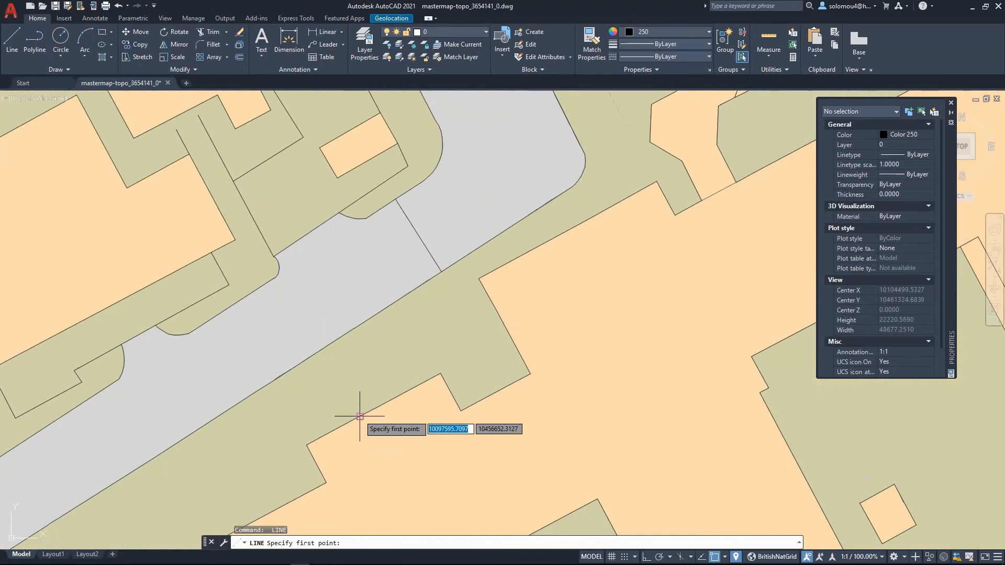
{"action": "left_click", "coordinate": [360, 416]}
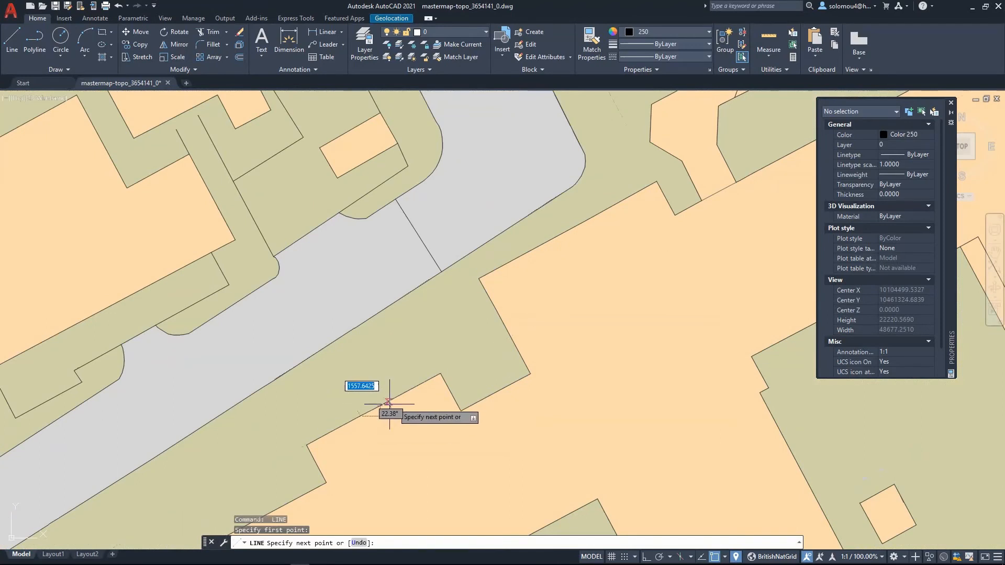
{"action": "key", "text": "Escape"}
- Open the Layer Properties Manager and browse the list of map layers
{"action": "scroll", "coordinate": [406, 335], "scroll_direction": "down", "scroll_amount": 6}
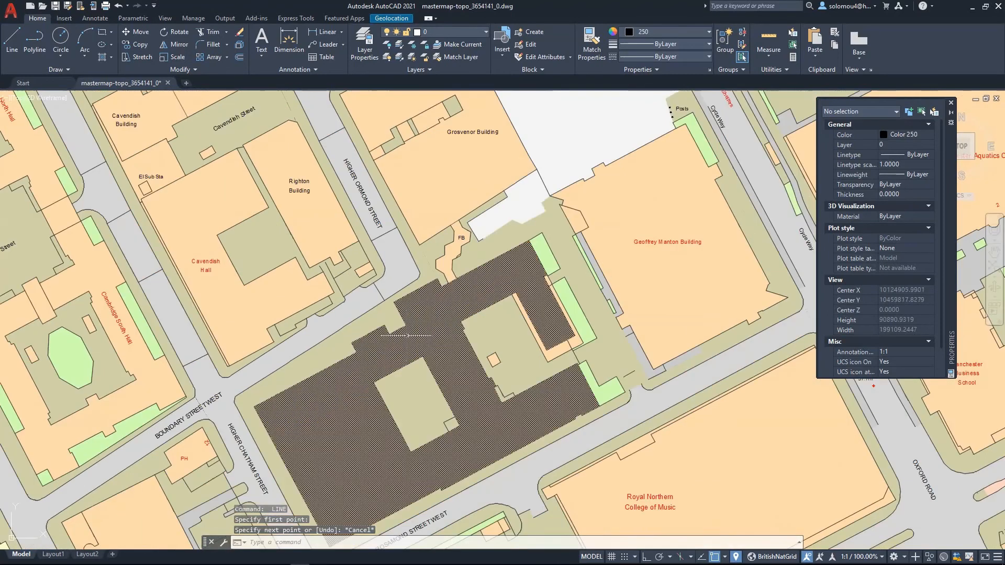
{"action": "scroll", "coordinate": [407, 335], "scroll_direction": "down", "scroll_amount": 10}
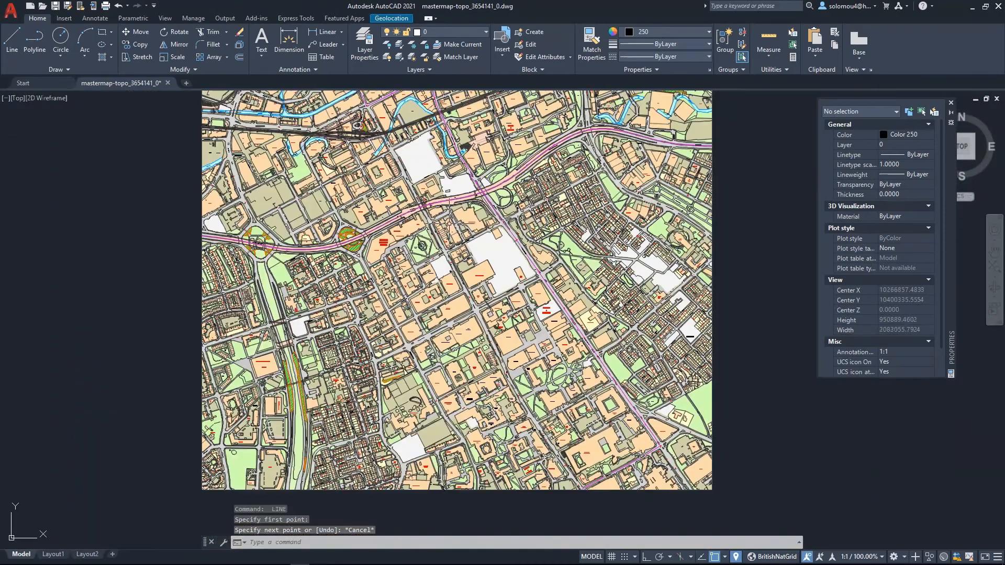
{"action": "scroll", "coordinate": [545, 391], "scroll_direction": "down", "scroll_amount": 2}
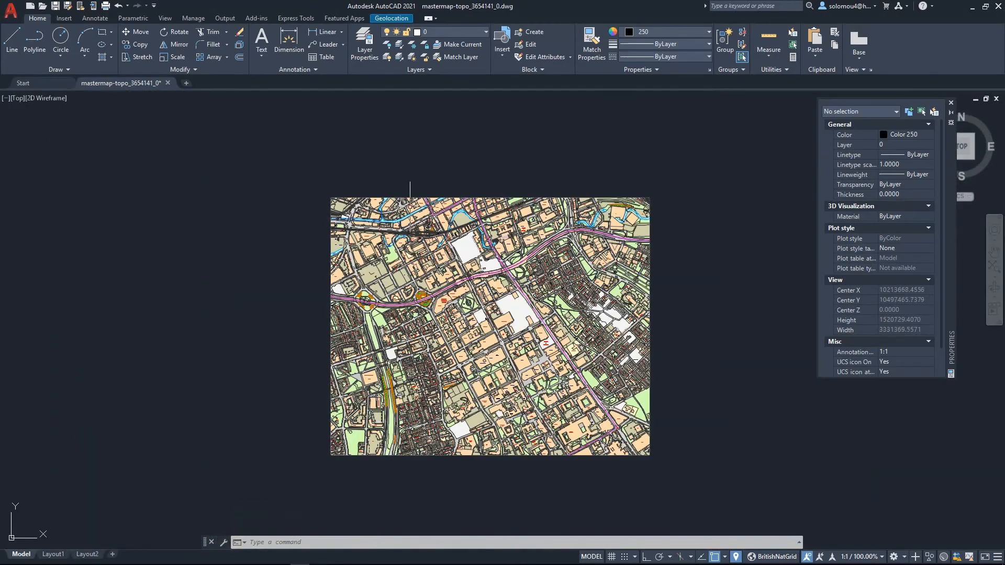
{"action": "scroll", "coordinate": [455, 471], "scroll_direction": "up", "scroll_amount": 2}
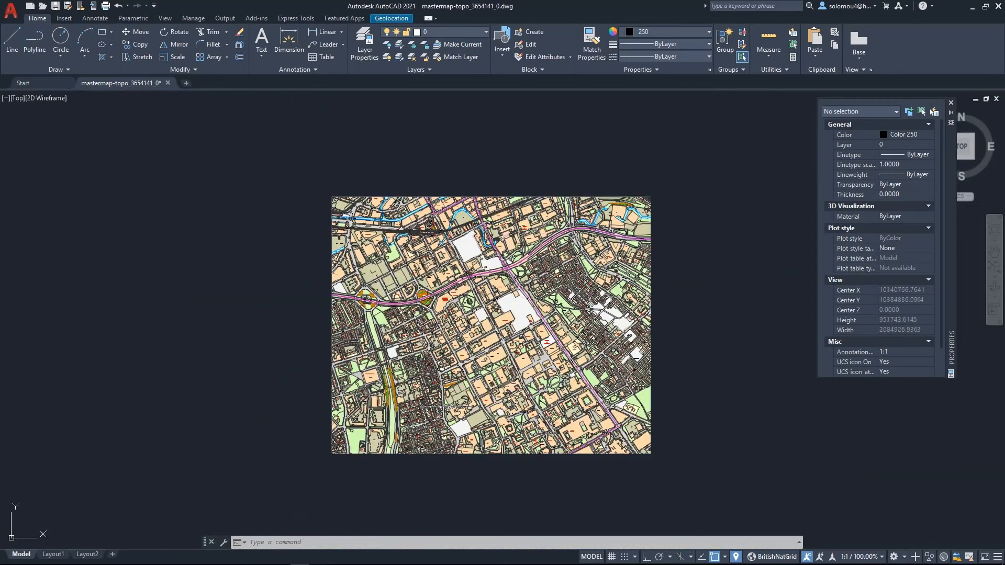
{"action": "scroll", "coordinate": [534, 324], "scroll_direction": "up", "scroll_amount": 2}
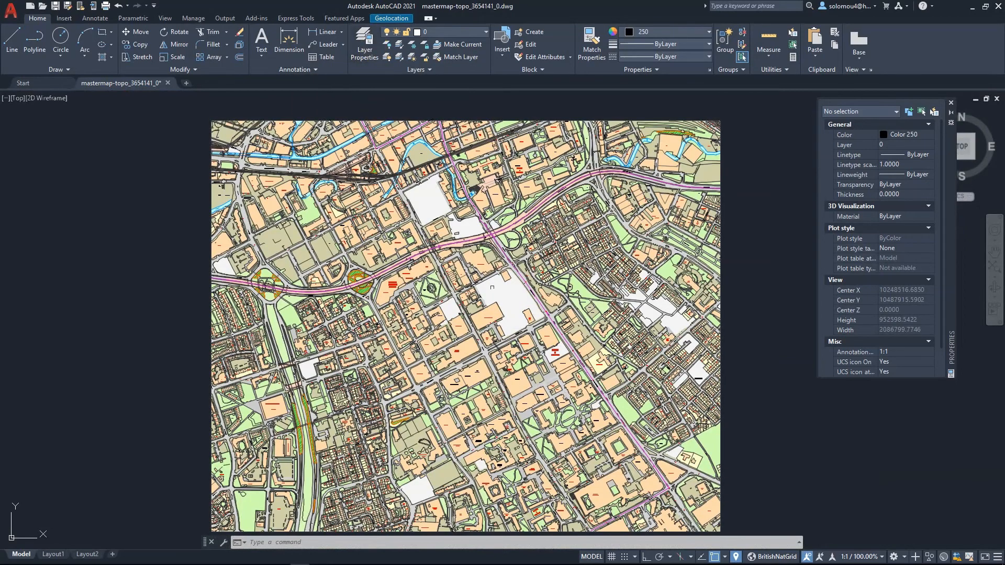
{"action": "left_click", "coordinate": [884, 555]}
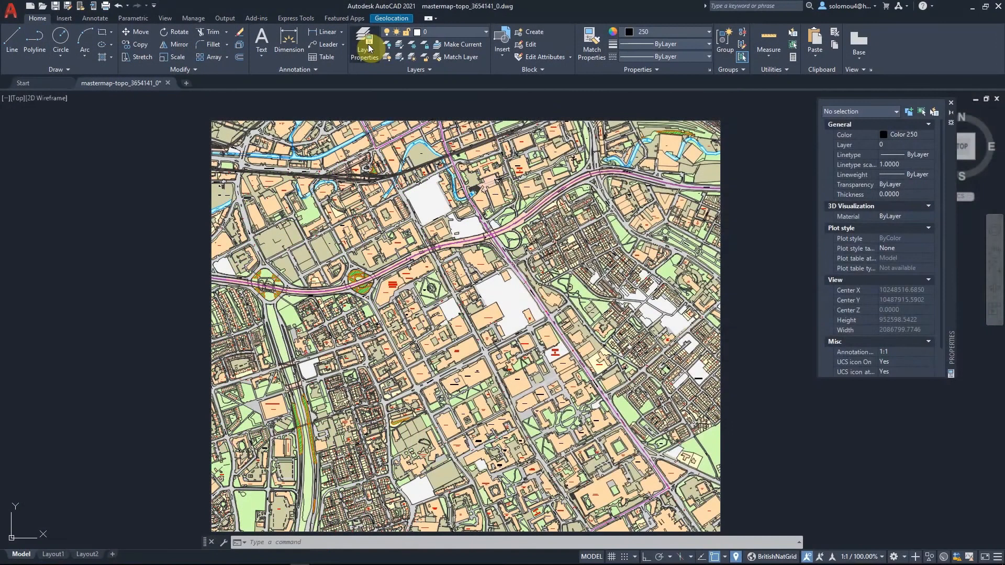
{"action": "left_click", "coordinate": [369, 48]}
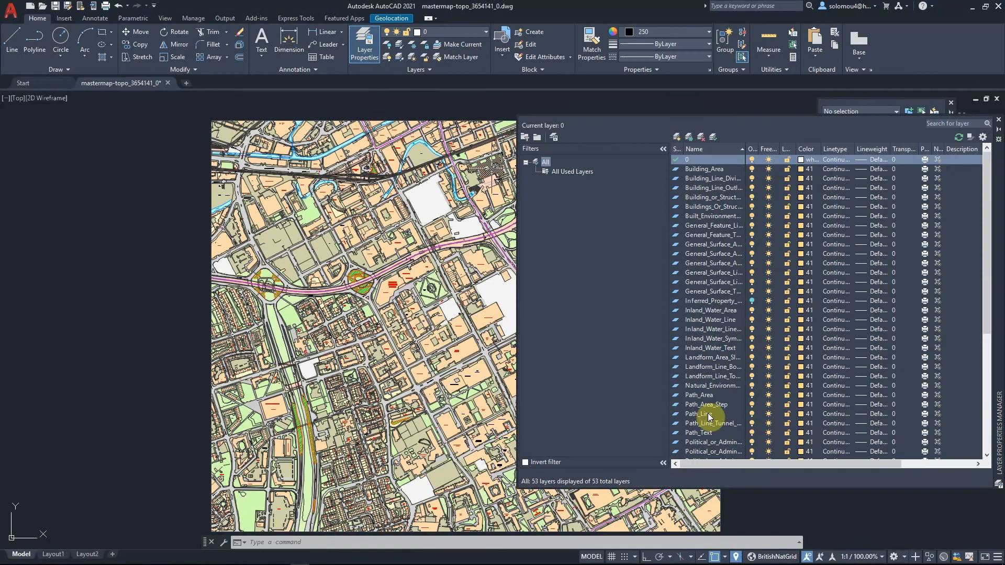
{"action": "scroll", "coordinate": [717, 423], "scroll_direction": "down", "scroll_amount": 1}
{"action": "scroll", "coordinate": [717, 419], "scroll_direction": "down", "scroll_amount": 6}
{"action": "scroll", "coordinate": [718, 418], "scroll_direction": "up", "scroll_amount": 7}
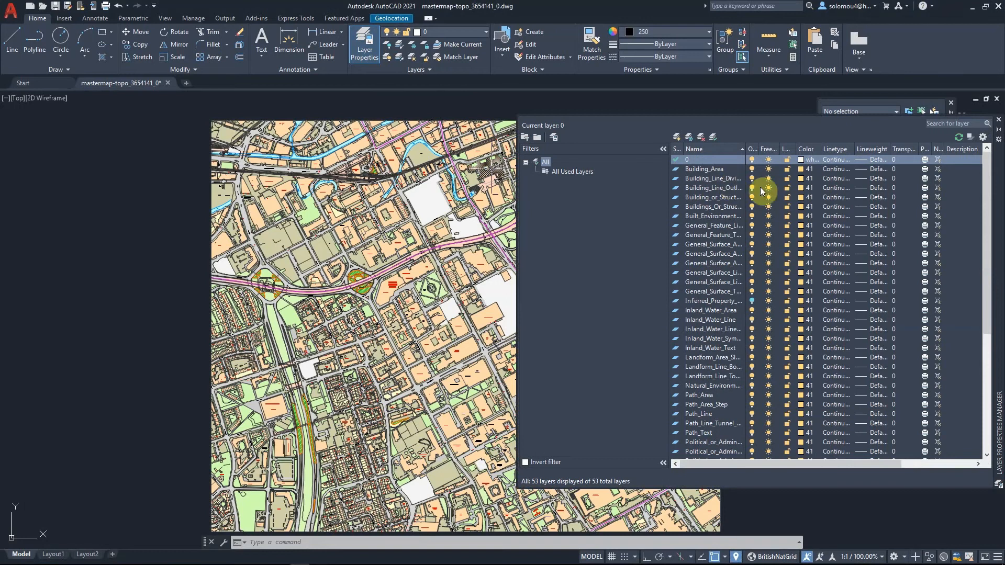
- Turn the Building_Area layer off and back on
{"action": "left_click", "coordinate": [752, 170]}
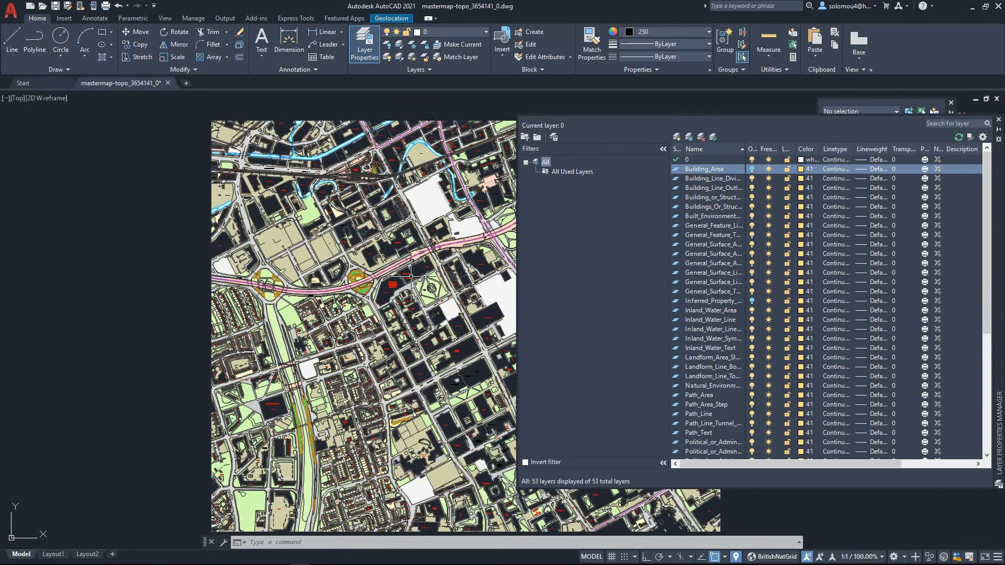
{"action": "left_click", "coordinate": [752, 170]}
{"action": "left_click", "coordinate": [752, 171]}
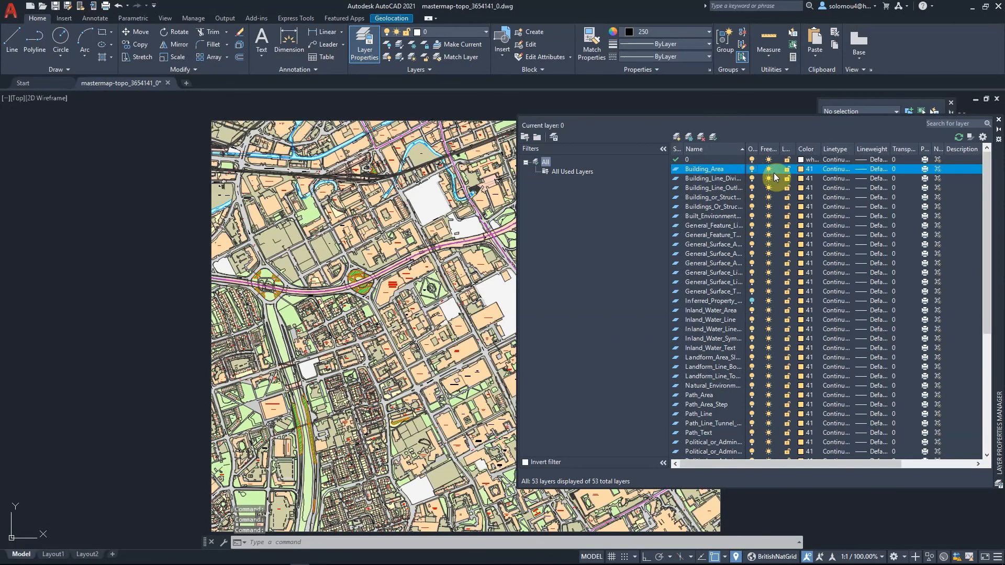
- Freeze the Building_Area layer and thaw it again
{"action": "left_click", "coordinate": [769, 170]}
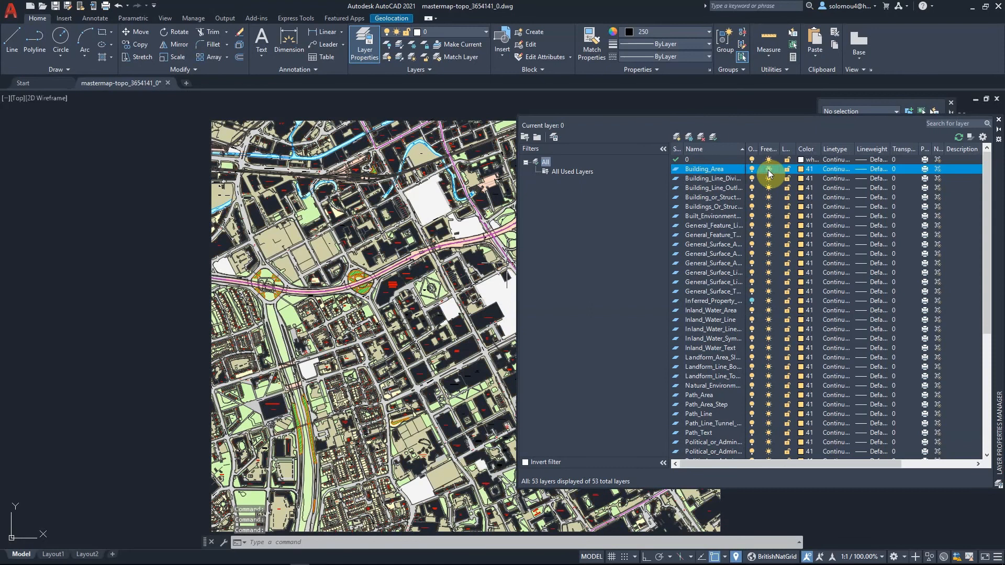
{"action": "left_click", "coordinate": [769, 170]}
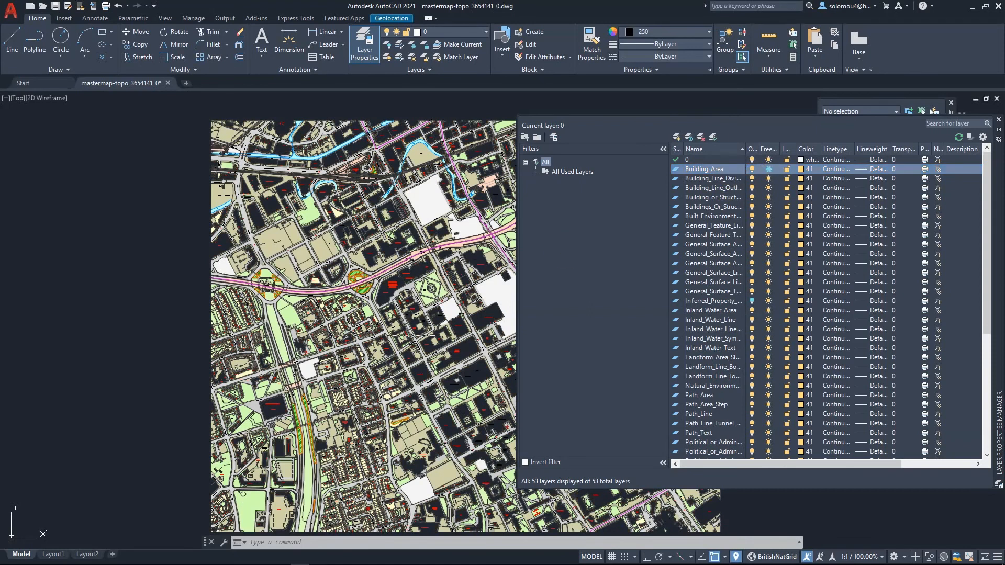
{"action": "left_click", "coordinate": [770, 169]}
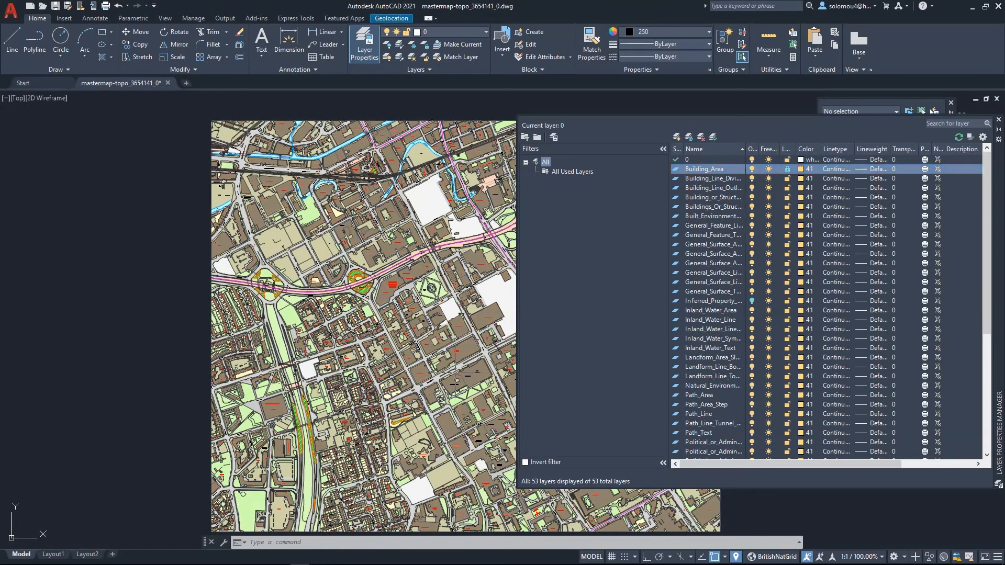
- Lock and unlock the Building_Area layer, then reselect it in the layer list
{"action": "left_click", "coordinate": [788, 169]}
{"action": "left_click", "coordinate": [789, 171]}
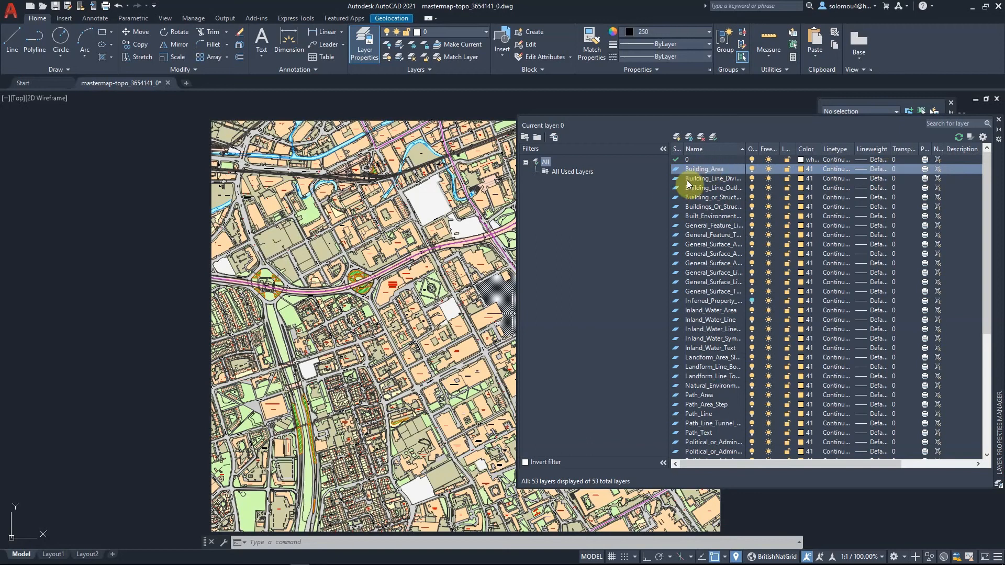
{"action": "left_click", "coordinate": [677, 159]}
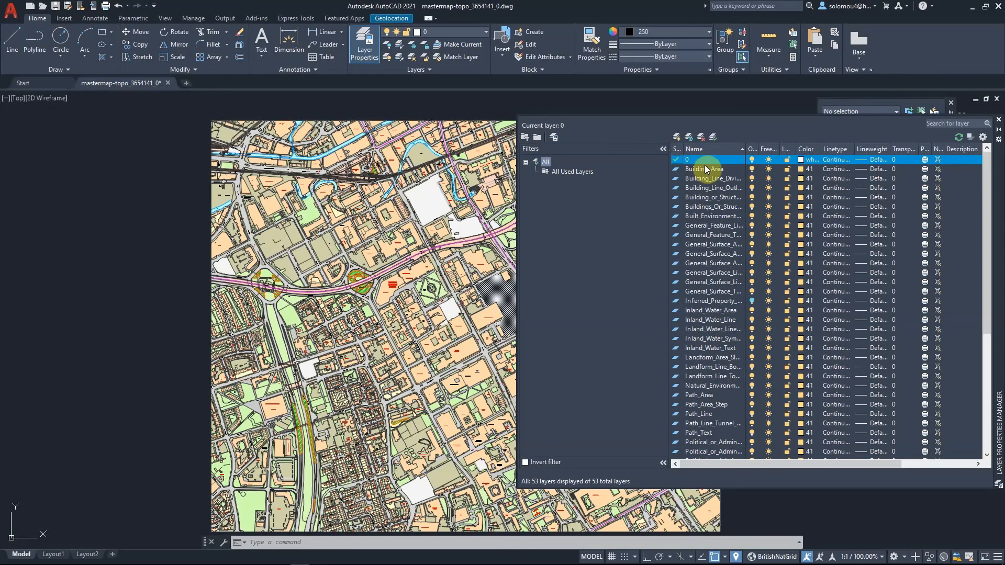
{"action": "left_click", "coordinate": [719, 169]}
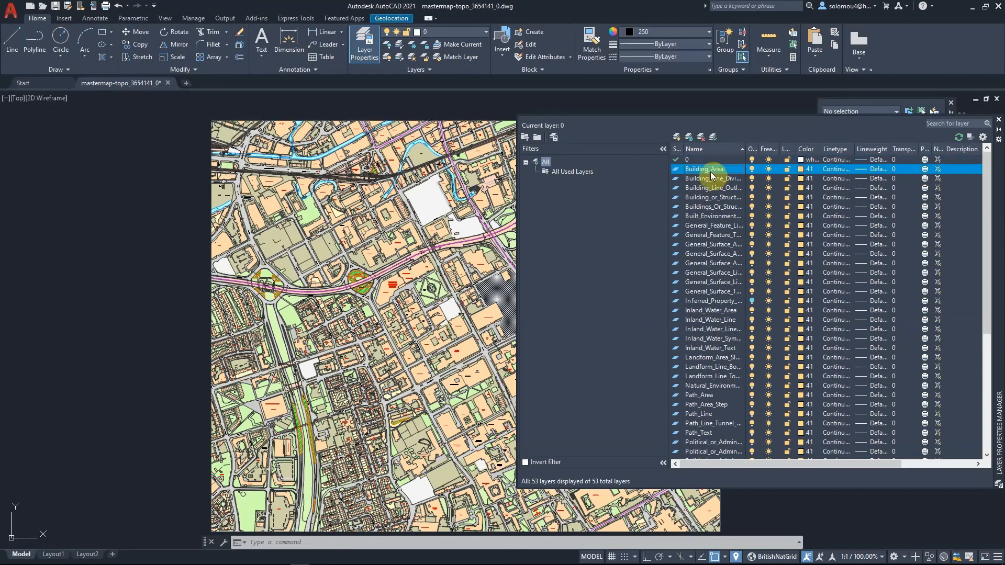
- Make Building_Area the current layer, then restore layer 0 as current
{"action": "left_click", "coordinate": [713, 138]}
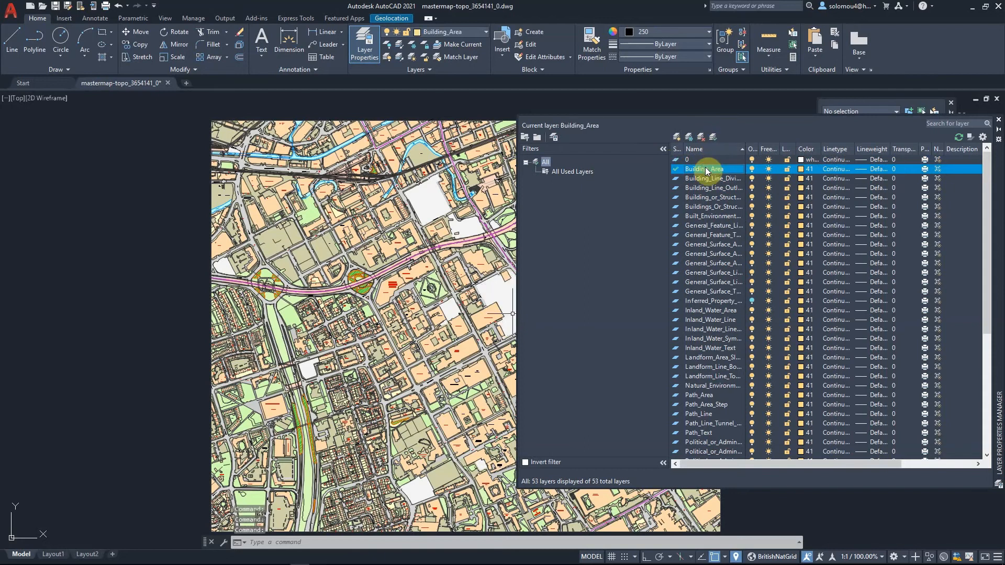
{"action": "double_click", "coordinate": [676, 160]}
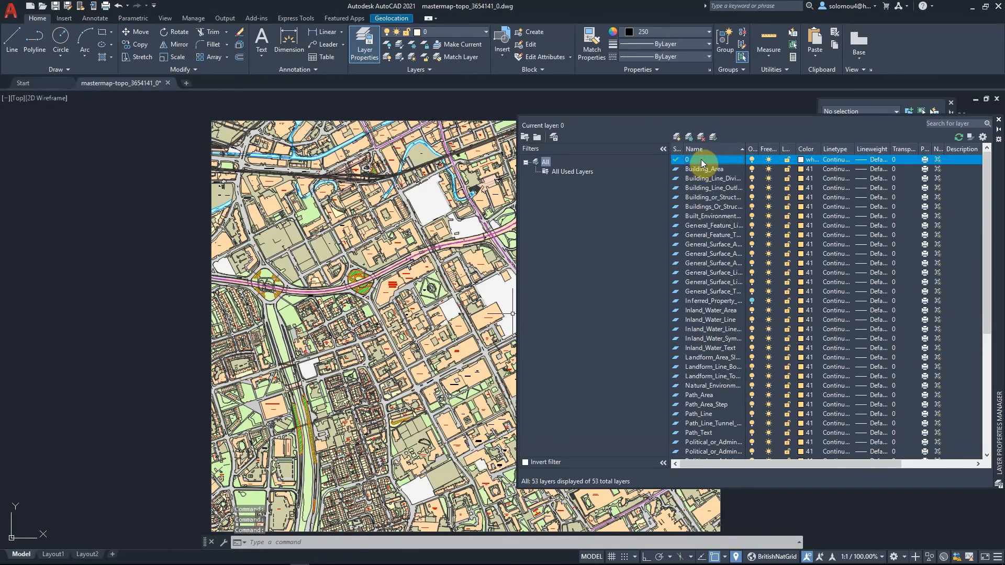
- Set the current object colour to ByLayer and draw a closed triangle of lines beside the map
{"action": "left_click", "coordinate": [637, 31]}
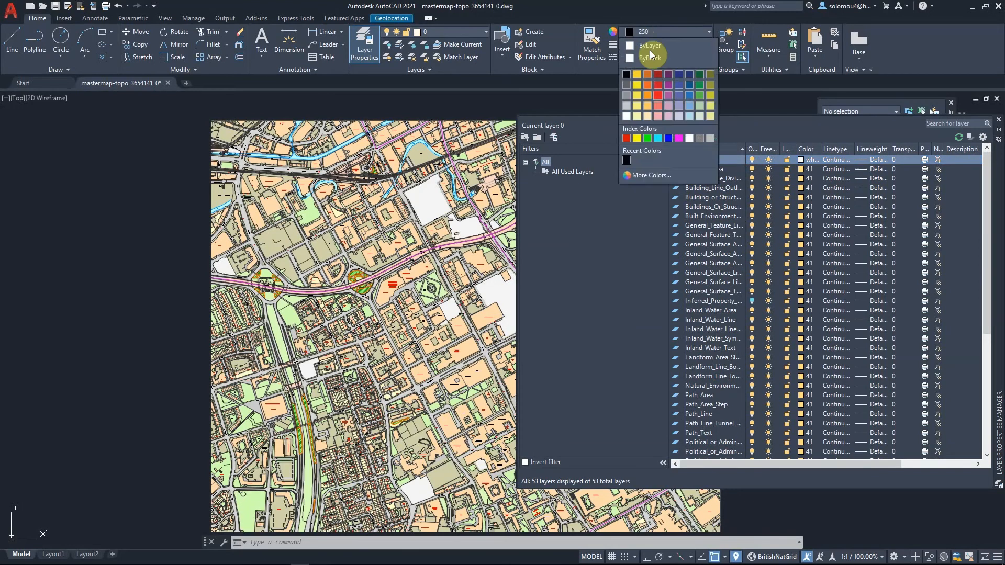
{"action": "left_click", "coordinate": [649, 46]}
{"action": "left_click", "coordinate": [12, 41]}
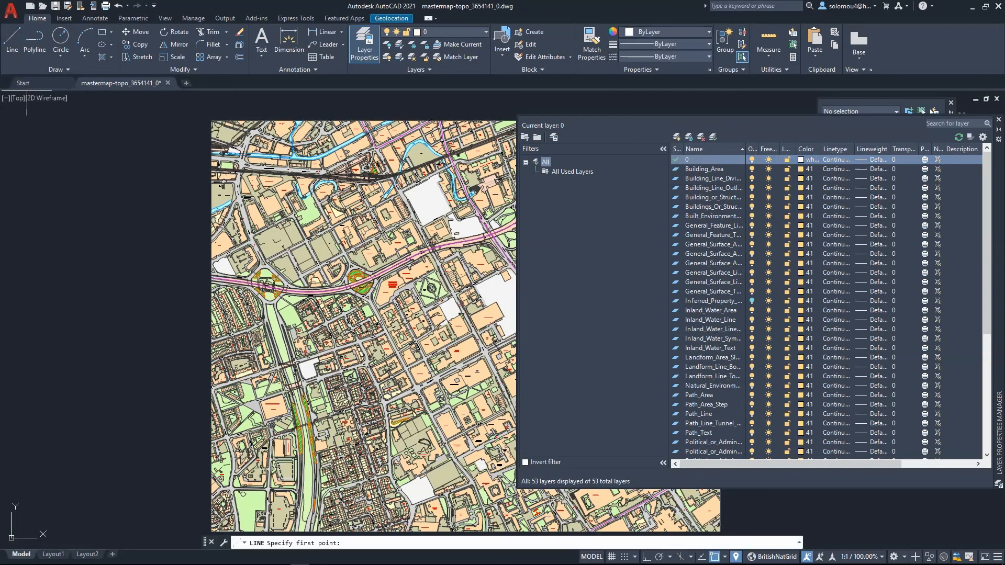
{"action": "left_click", "coordinate": [84, 157]}
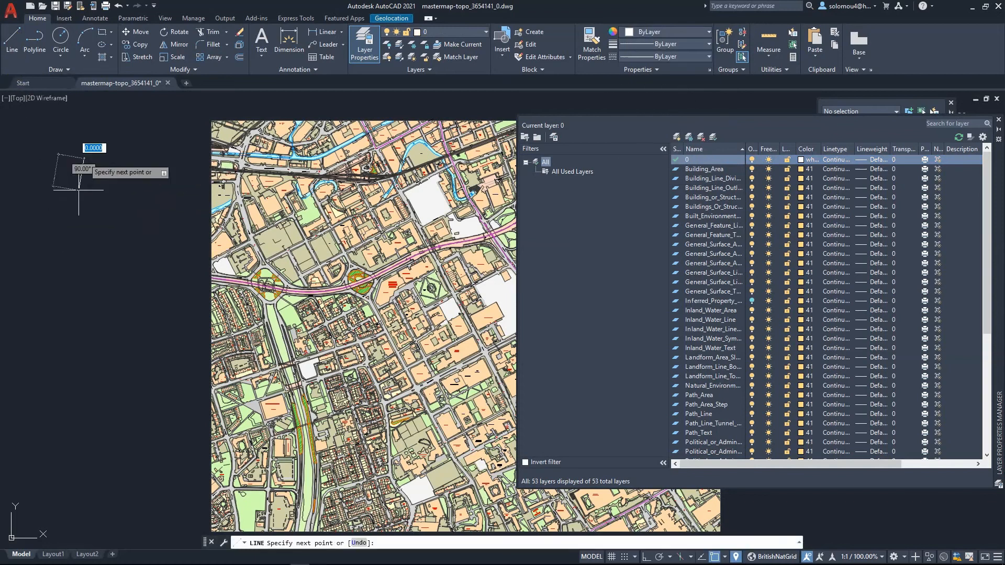
{"action": "left_click", "coordinate": [77, 331]}
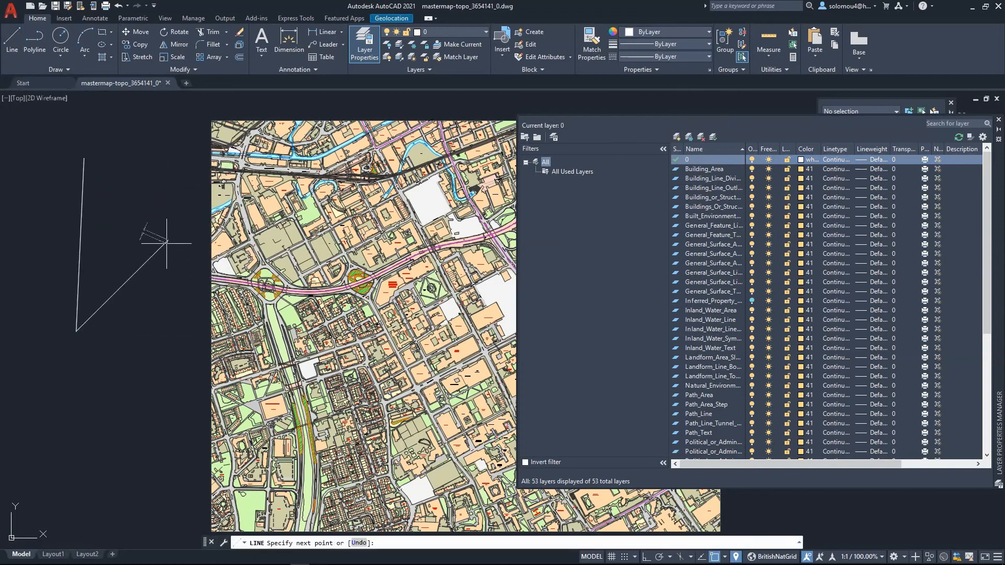
{"action": "left_click", "coordinate": [166, 242]}
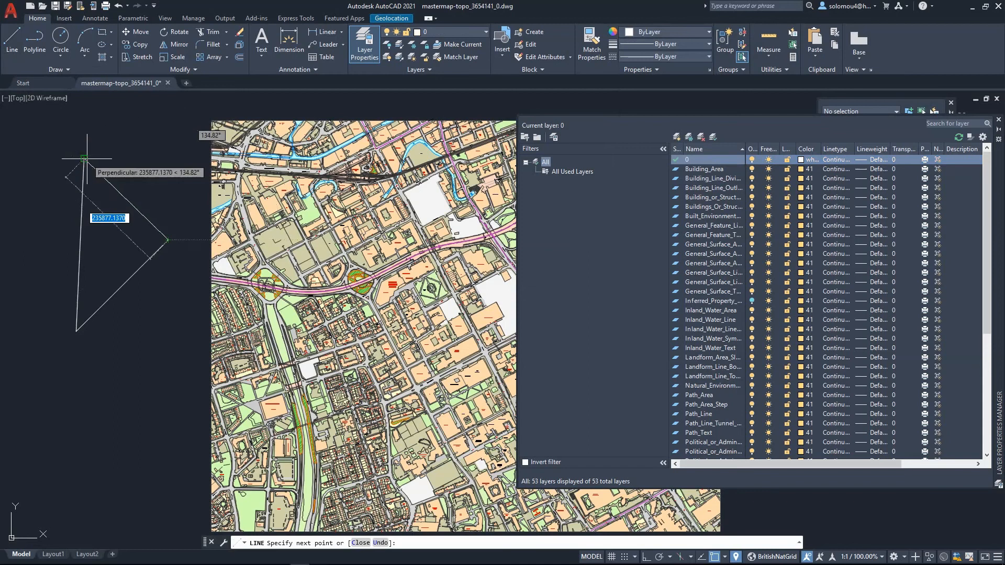
{"action": "left_click", "coordinate": [85, 158]}
{"action": "key", "text": "Return"}
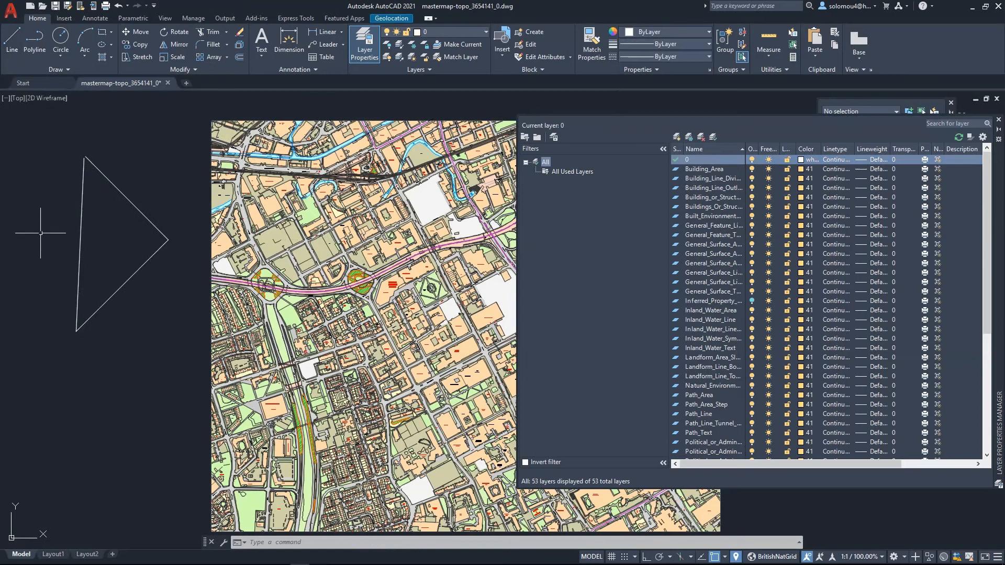
- Make Building_Area the current layer and turn layer 0 off and back on, reselecting Building_Area
{"action": "double_click", "coordinate": [713, 169]}
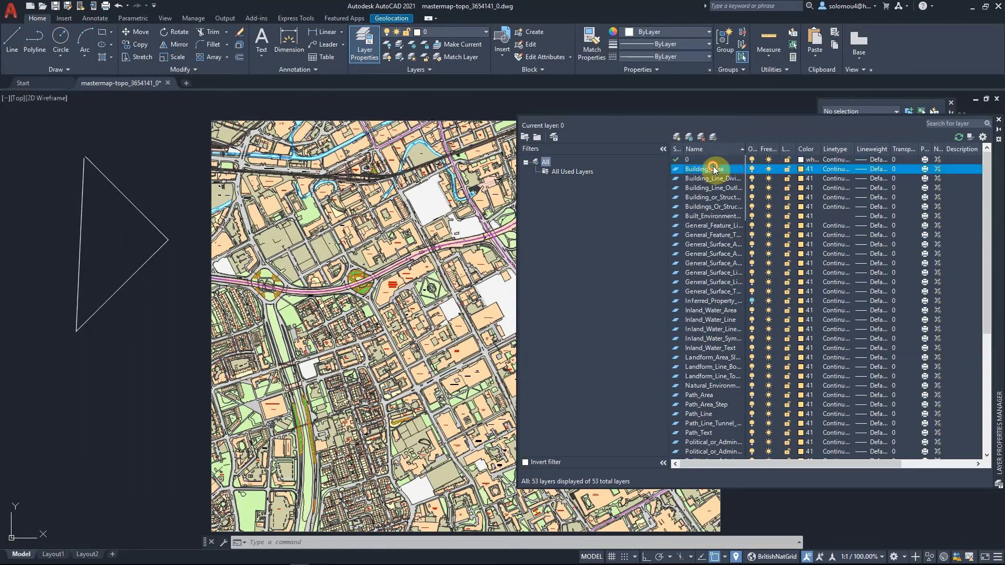
{"action": "left_click", "coordinate": [750, 159]}
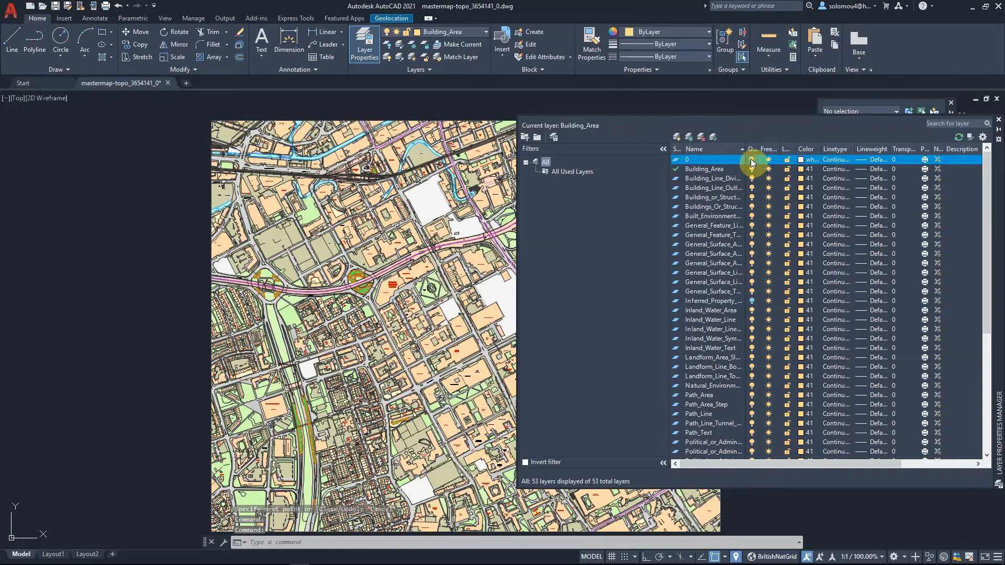
{"action": "left_click", "coordinate": [752, 159]}
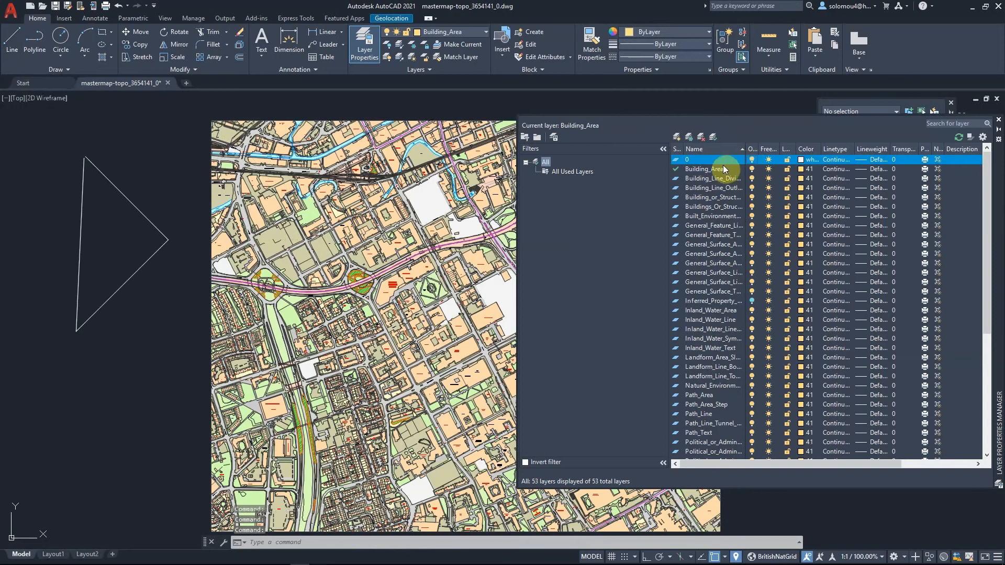
{"action": "left_click", "coordinate": [720, 169]}
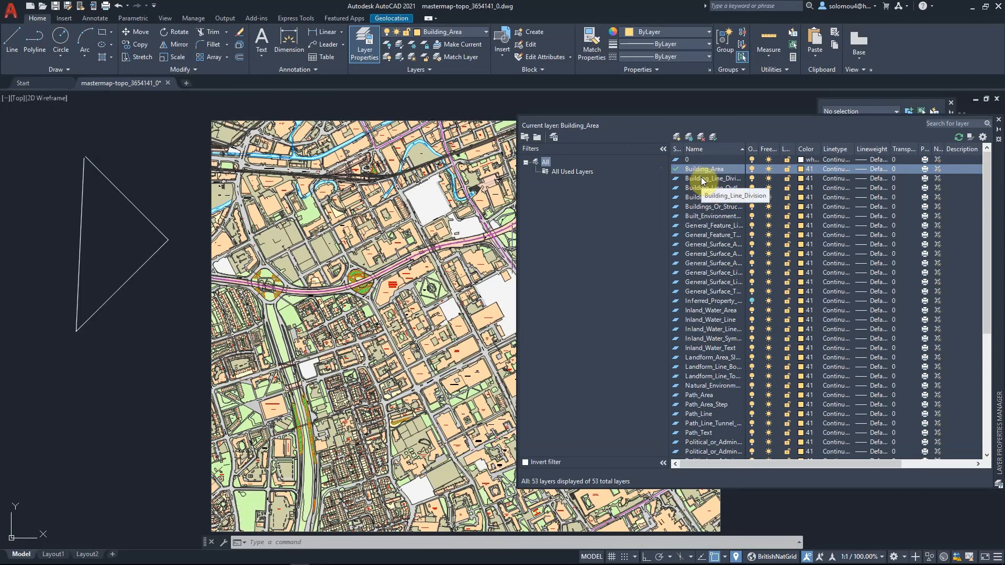
- Create a new layer named A site
{"action": "left_click", "coordinate": [675, 138]}
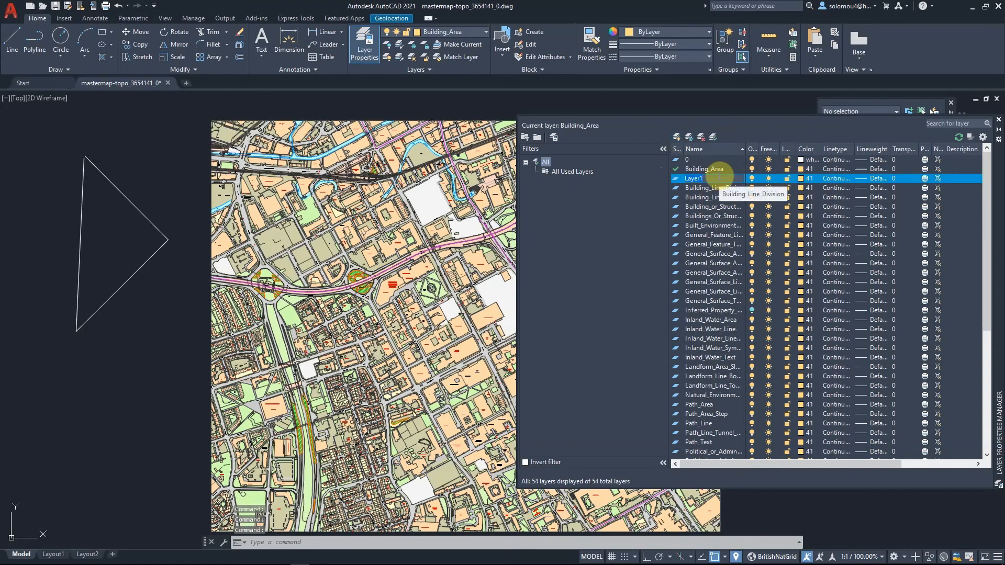
{"action": "key", "text": "Caps_Lock"}
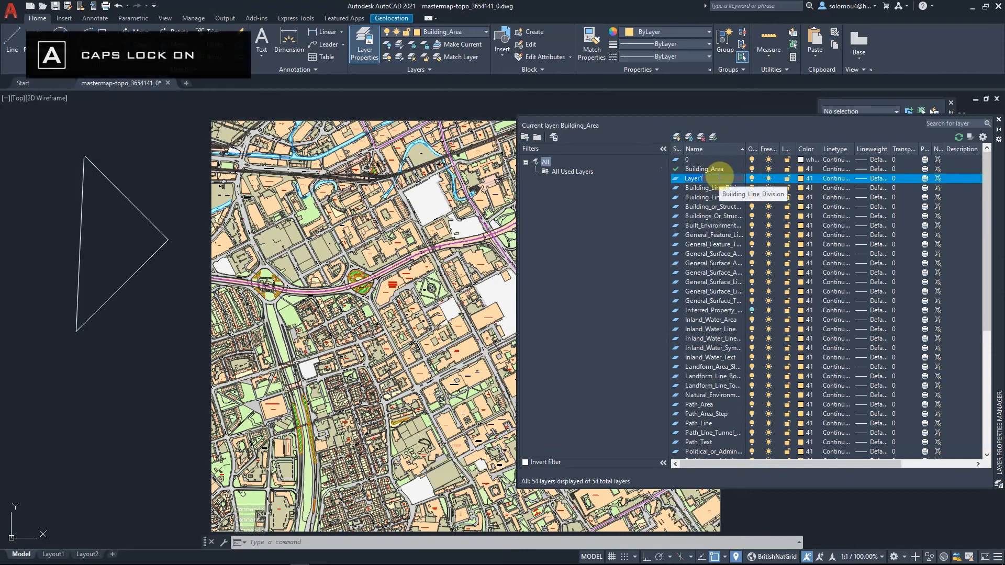
{"action": "key", "text": "BackSpace"}
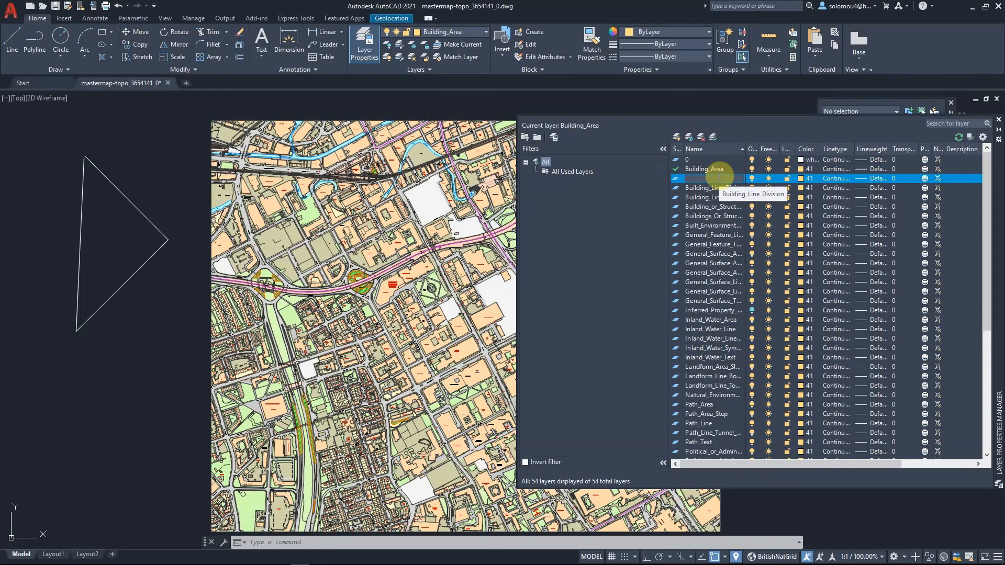
{"action": "key", "text": "Caps_Lock"}
{"action": "type", "text": "a"}
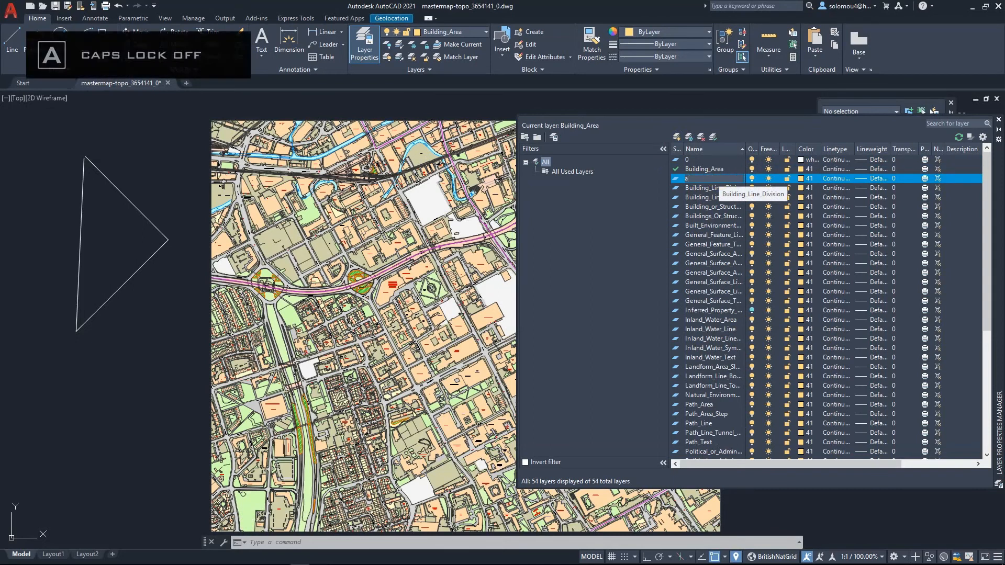
{"action": "key", "text": "Caps_Lock"}
{"action": "type", "text": "A"}
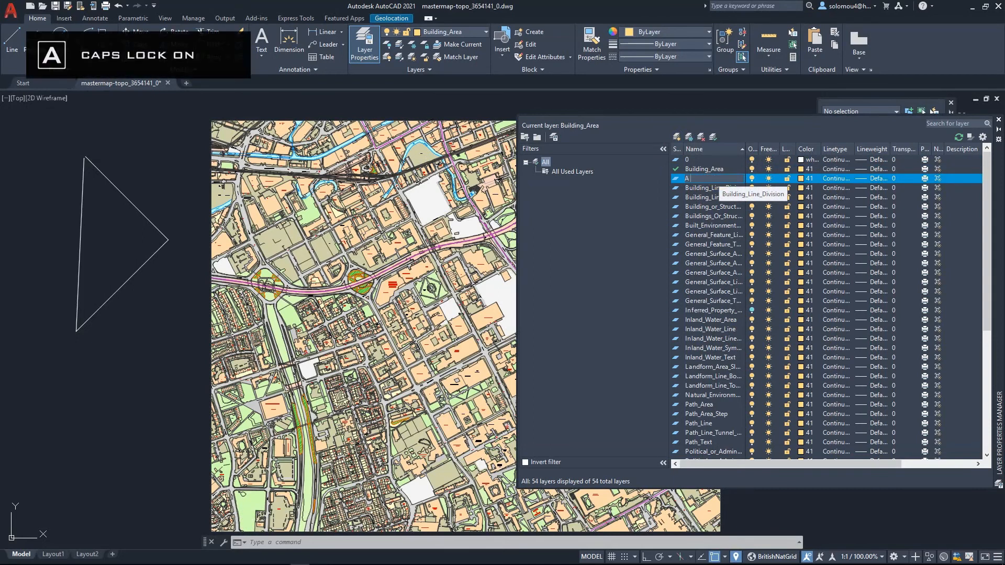
{"action": "key", "text": "Caps_Lock"}
{"action": "type", "text": "si"}
{"action": "left_click", "coordinate": [719, 179]}
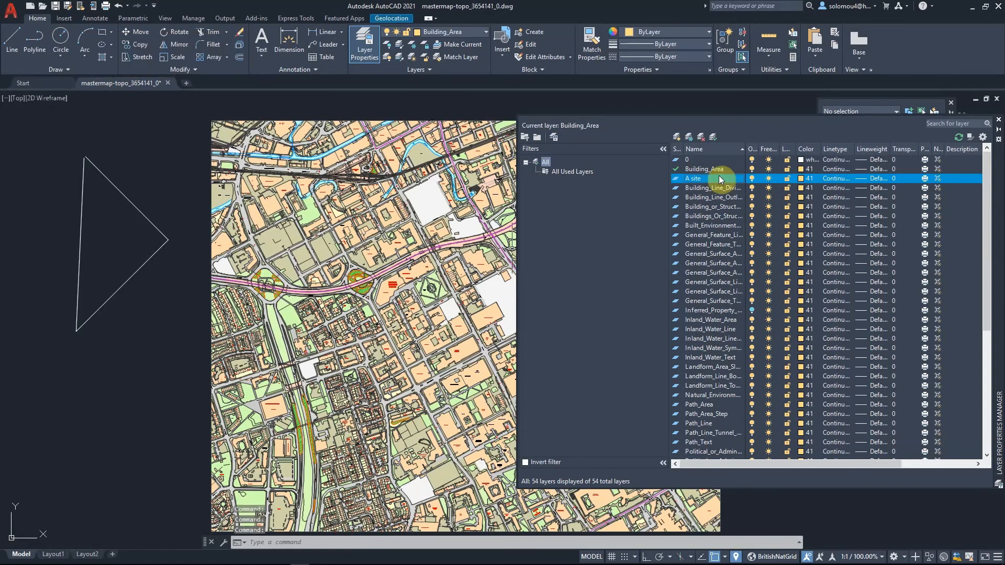
- Set the A site layer's colour to 10 and its lineweight to 1.00 mm
{"action": "left_click", "coordinate": [801, 179]}
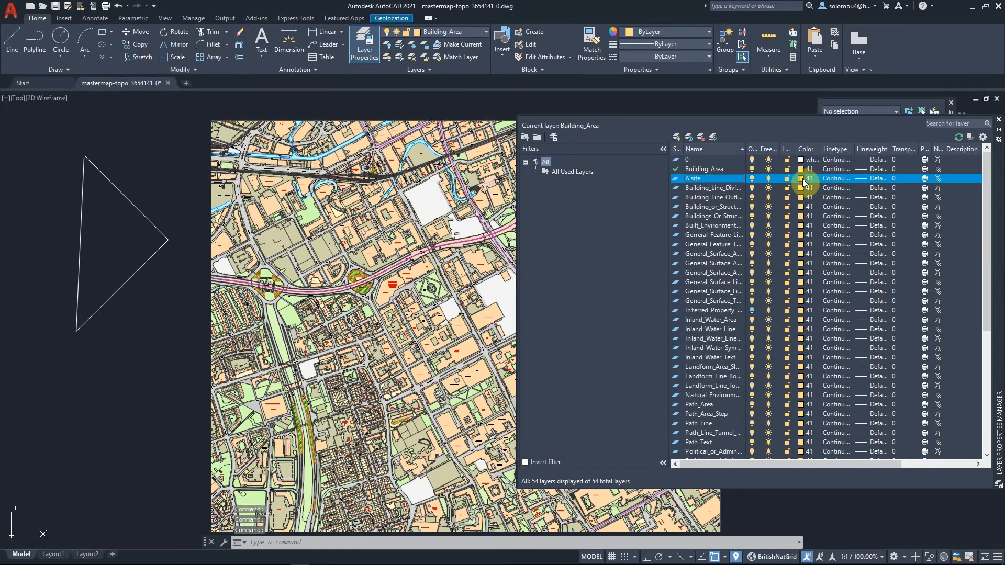
{"action": "left_click", "coordinate": [823, 245]}
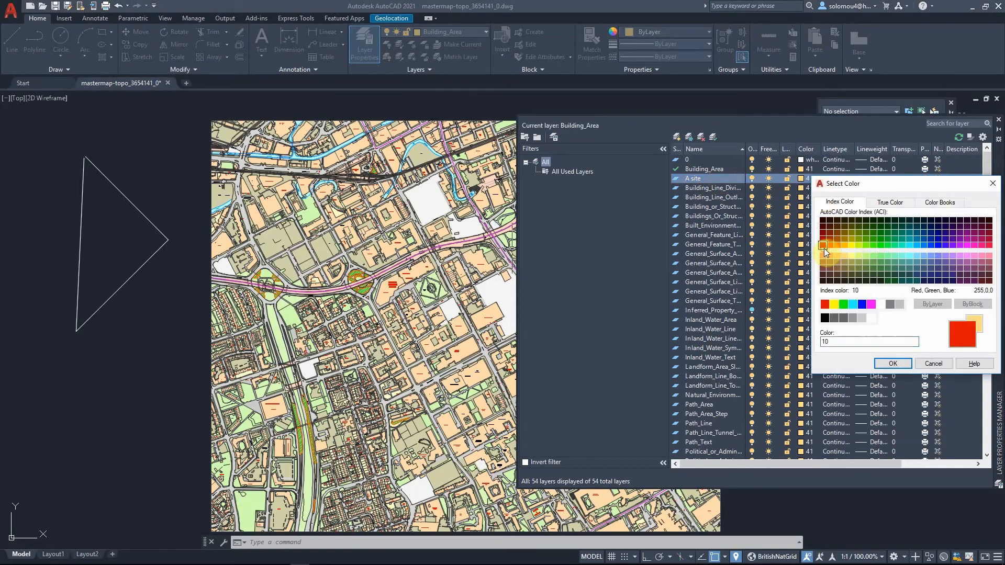
{"action": "left_click", "coordinate": [897, 363]}
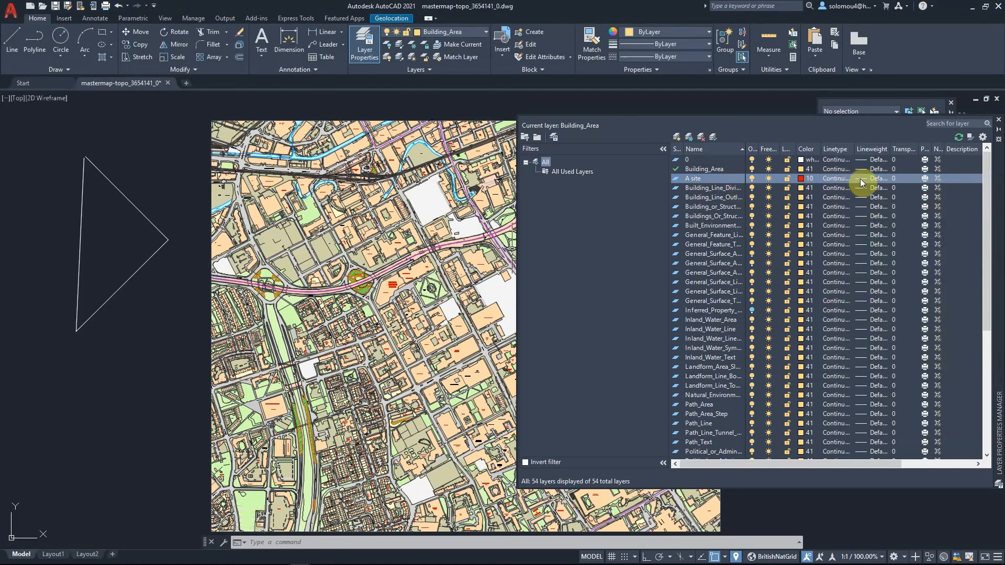
{"action": "left_click", "coordinate": [875, 178]}
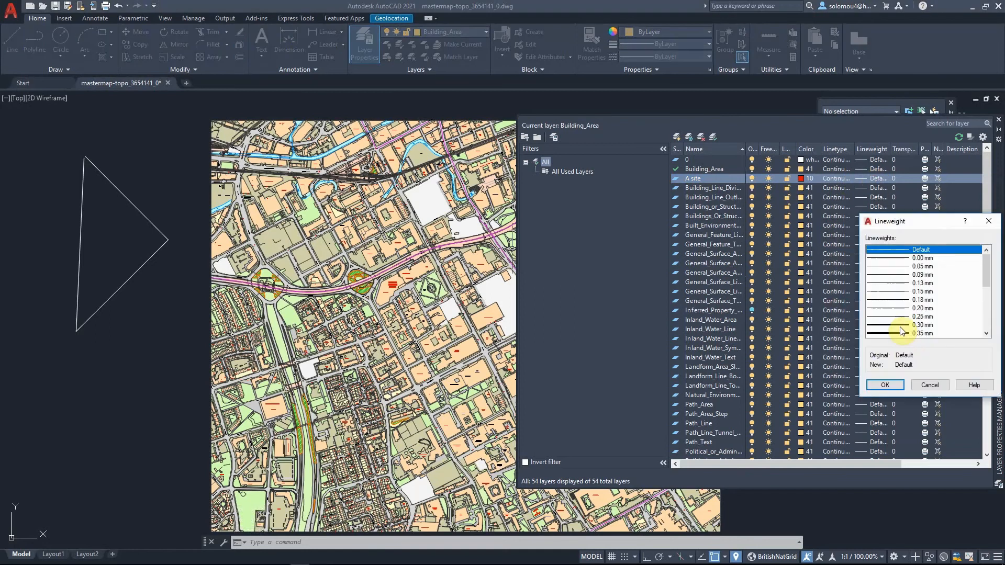
{"action": "scroll", "coordinate": [901, 331], "scroll_direction": "down", "scroll_amount": 3}
{"action": "left_click", "coordinate": [911, 326]}
{"action": "left_click", "coordinate": [890, 385]}
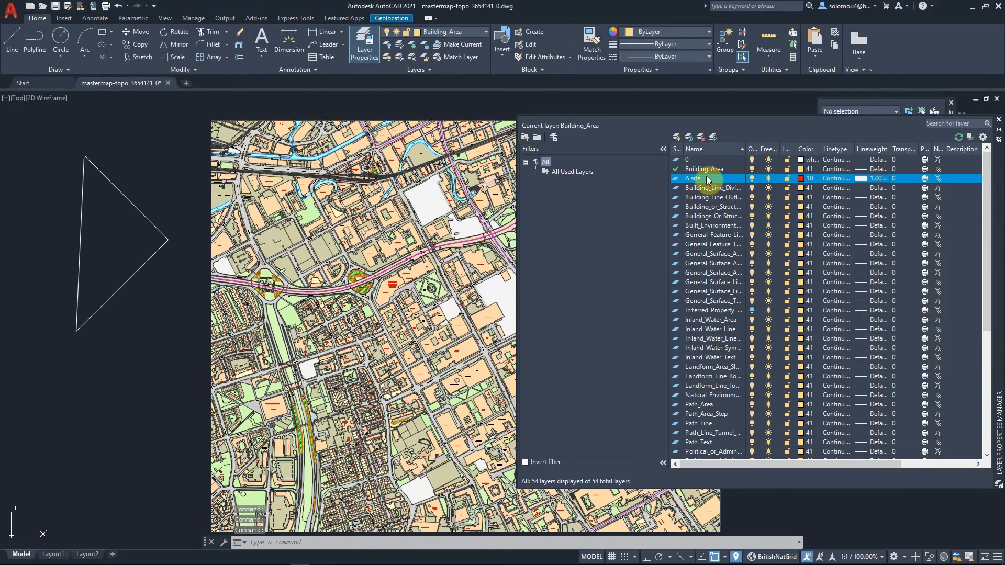
- Make A site the current layer and trace a polyline along the development site's boundary on Cavendish Street
{"action": "double_click", "coordinate": [676, 178]}
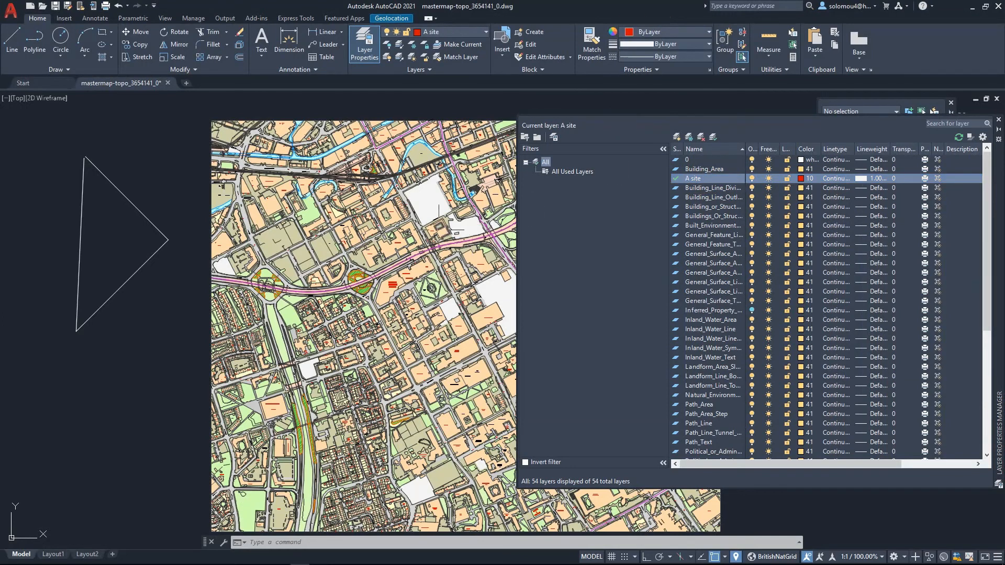
{"action": "scroll", "coordinate": [451, 316], "scroll_direction": "up", "scroll_amount": 8}
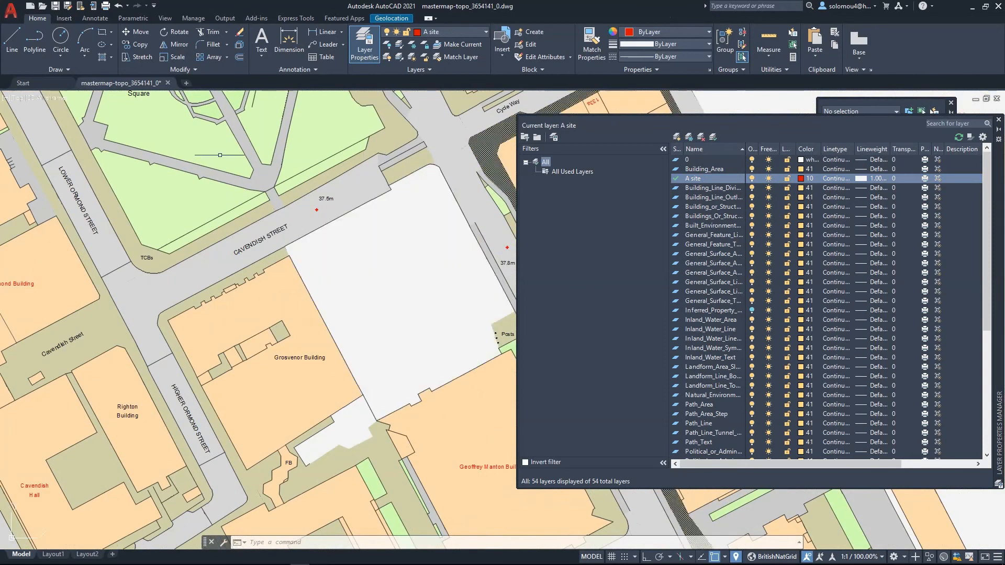
{"action": "left_click", "coordinate": [35, 42]}
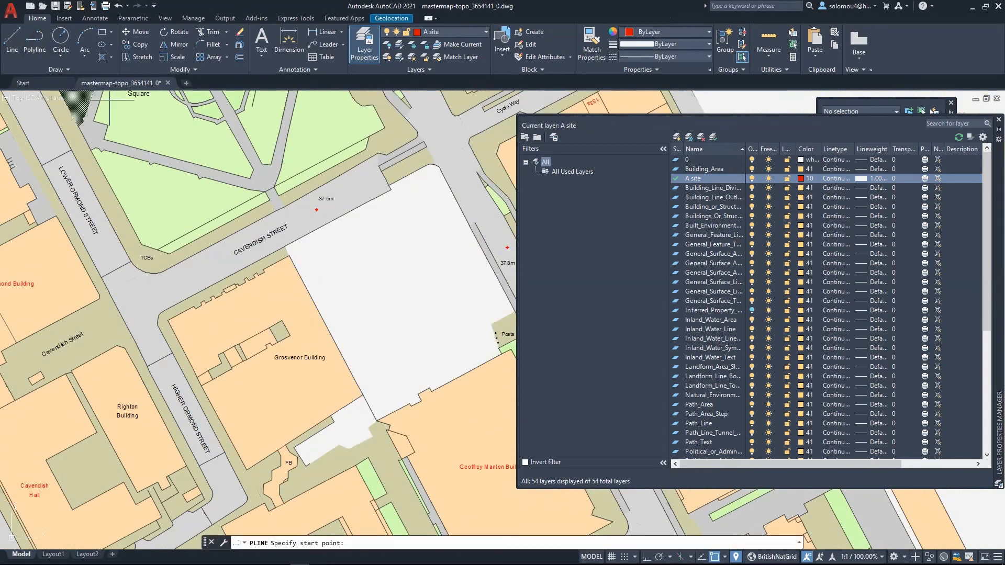
{"action": "left_click", "coordinate": [284, 245]}
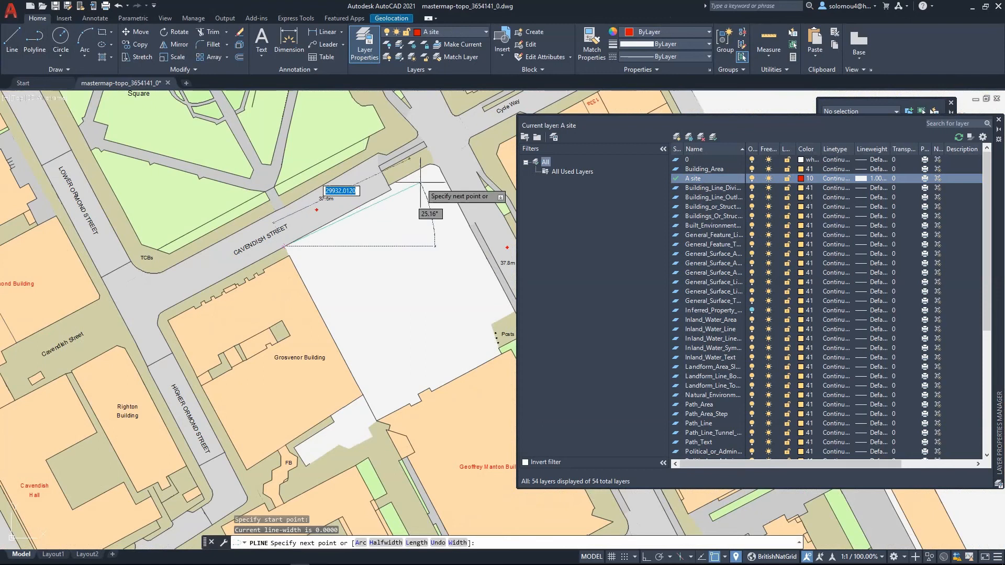
{"action": "left_click", "coordinate": [387, 187]}
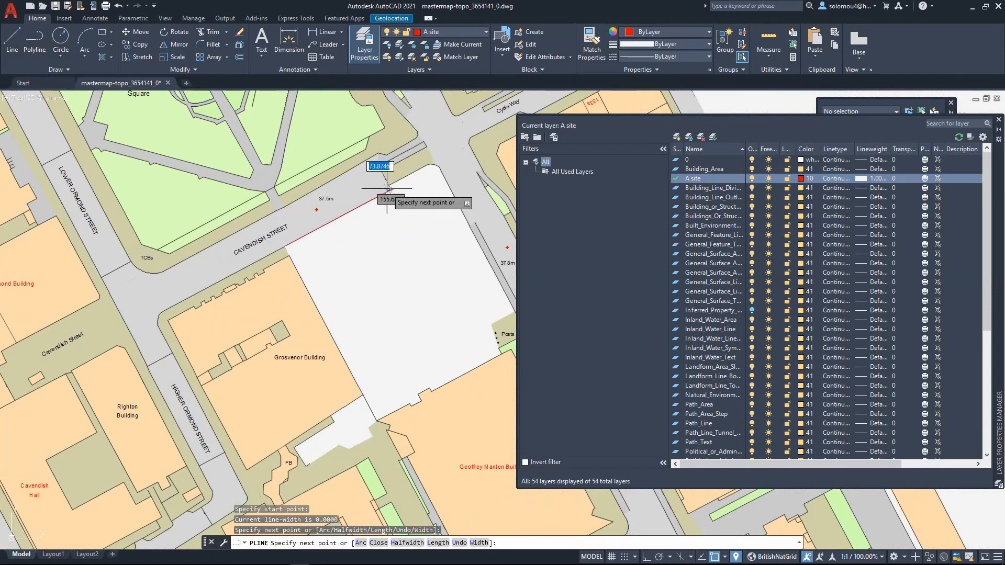
{"action": "left_click", "coordinate": [379, 168]}
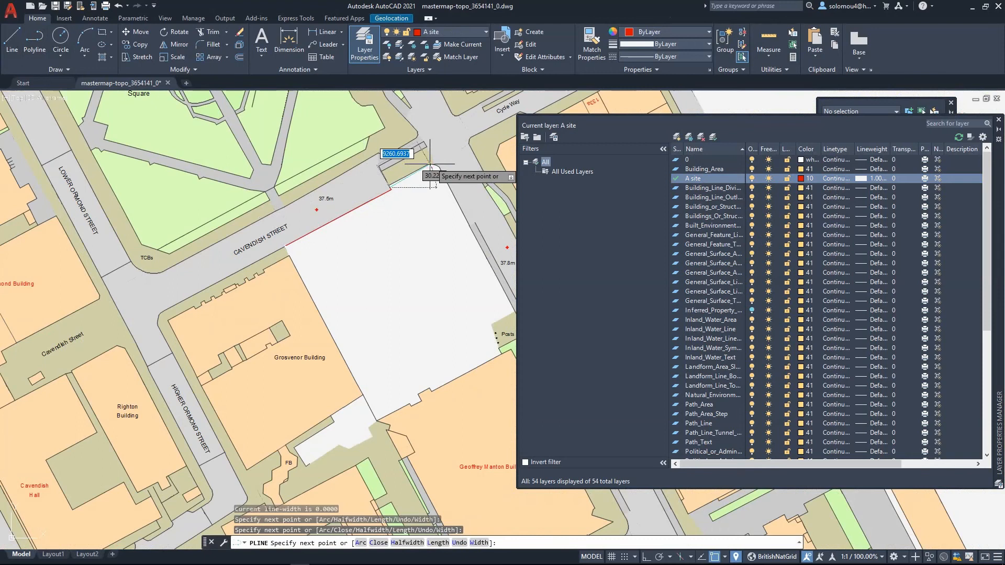
{"action": "left_click", "coordinate": [431, 165]}
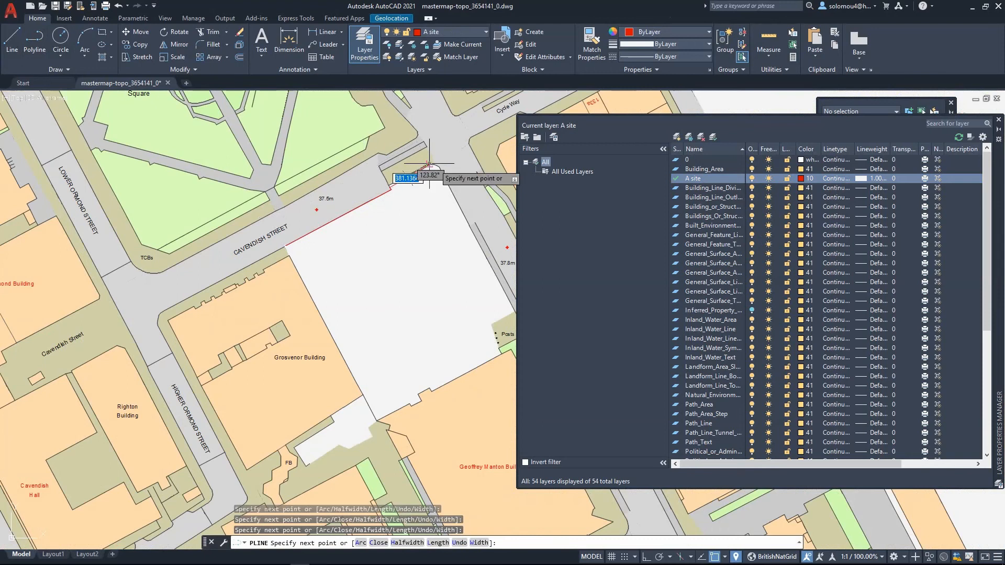
{"action": "left_click", "coordinate": [513, 307]}
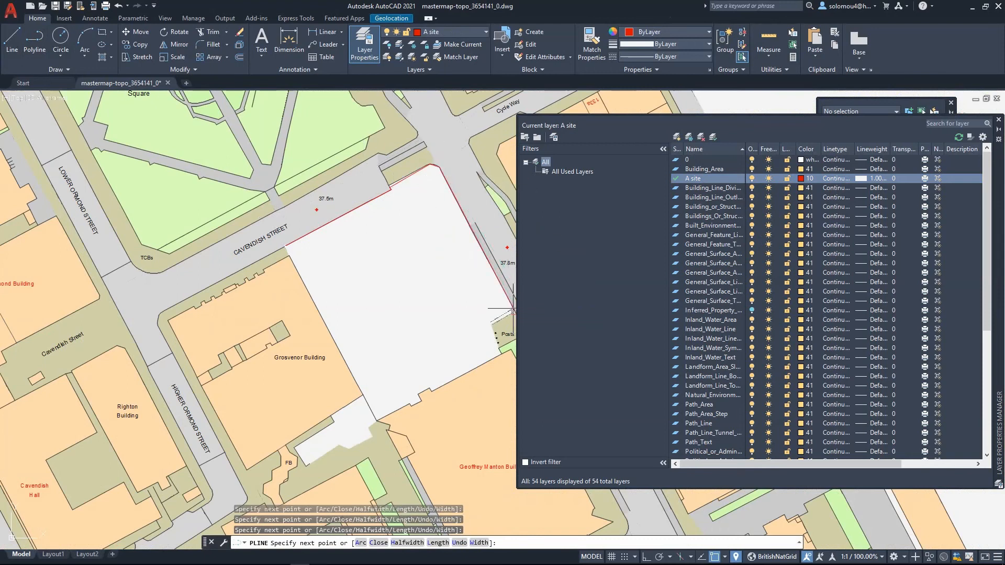
{"action": "left_click", "coordinate": [492, 325]}
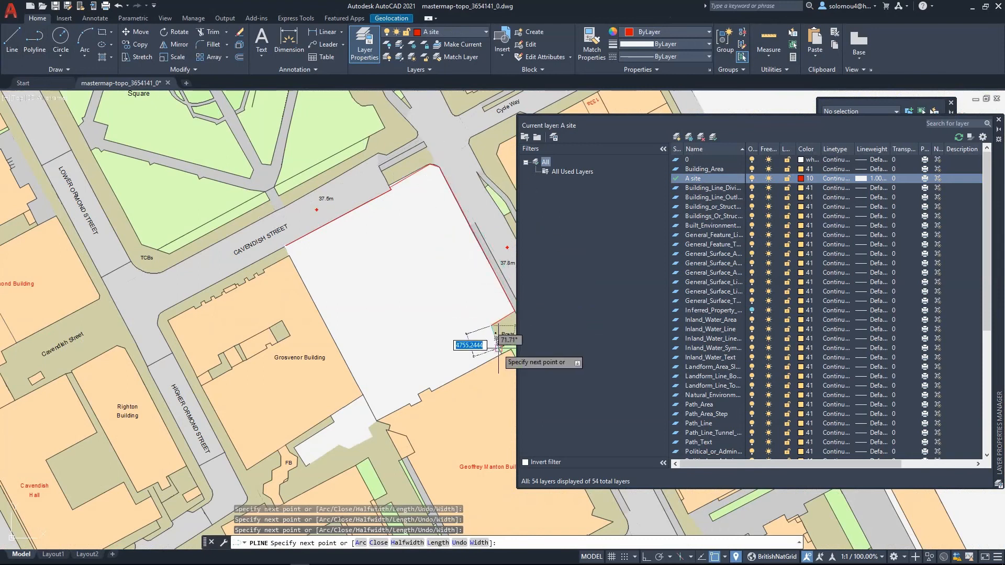
{"action": "left_click", "coordinate": [502, 356]}
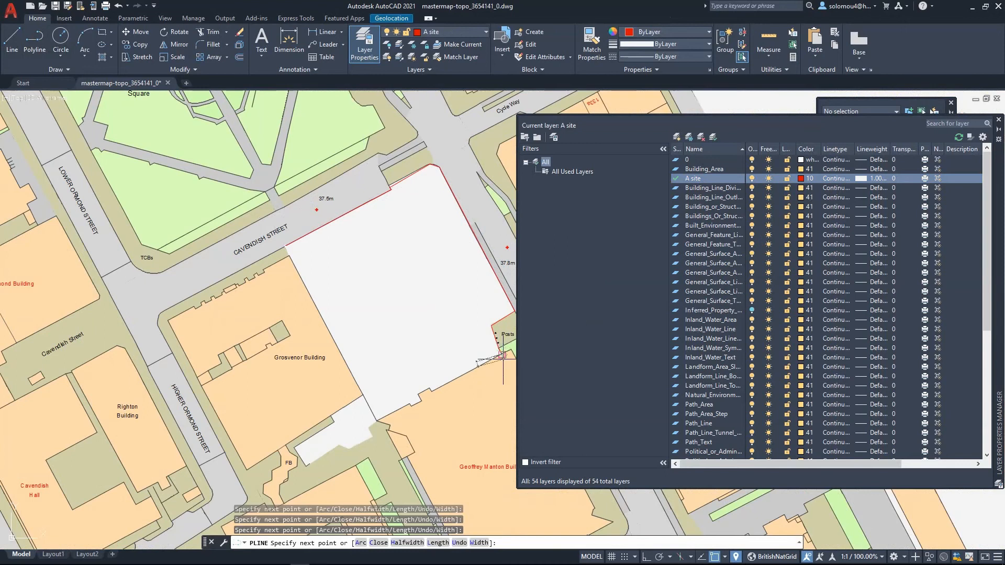
{"action": "left_click", "coordinate": [430, 389]}
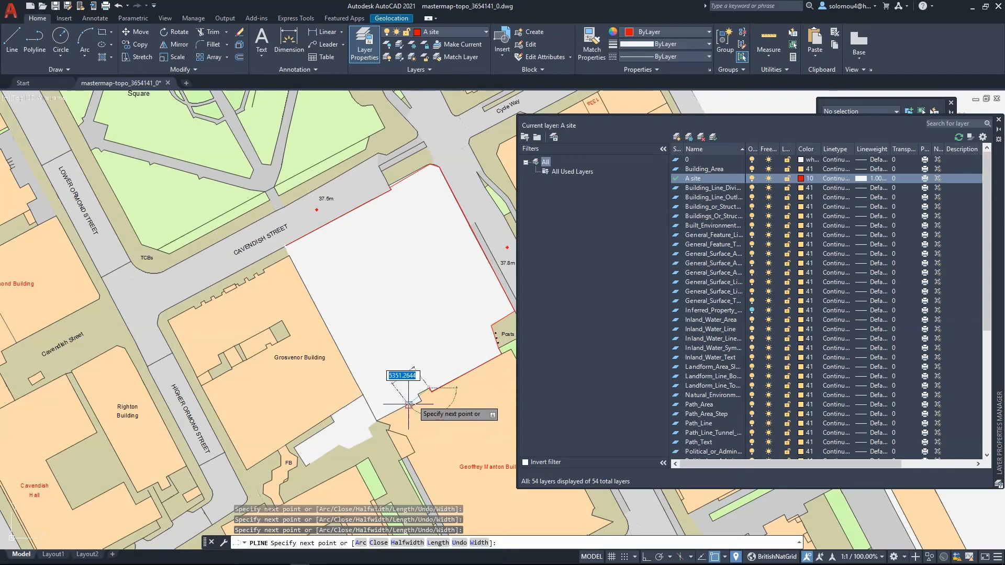
{"action": "left_click", "coordinate": [419, 395]}
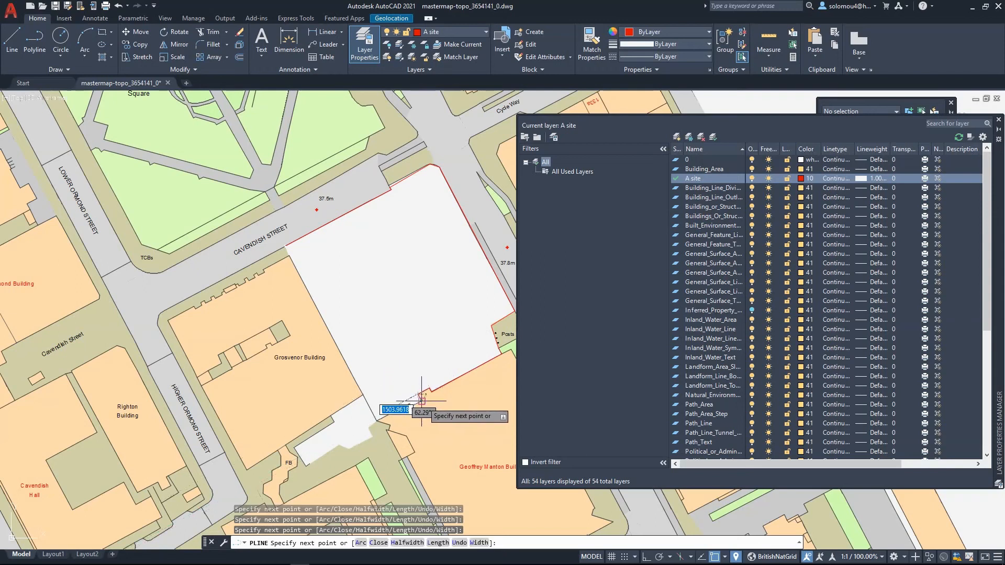
{"action": "left_click", "coordinate": [376, 420]}
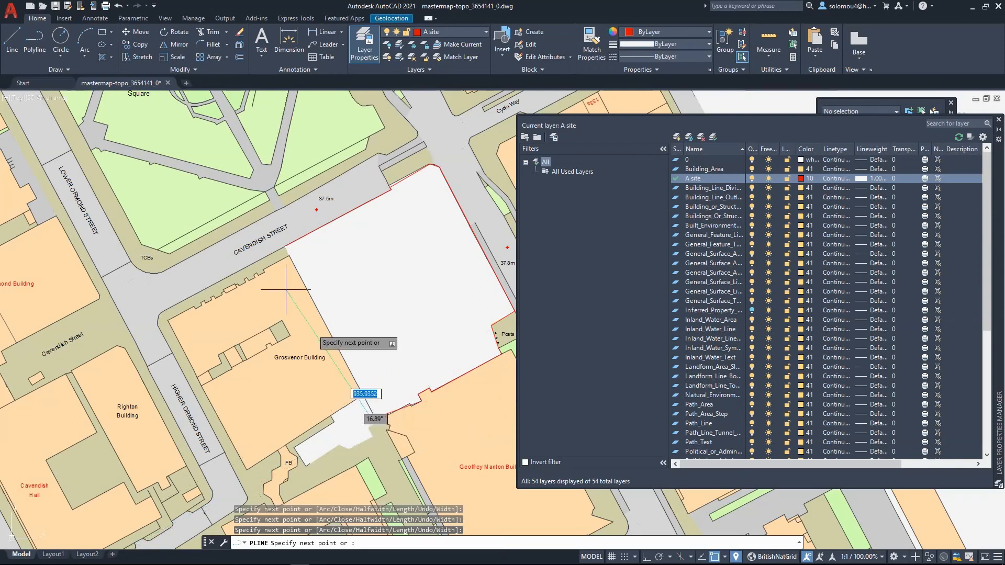
{"action": "left_click", "coordinate": [285, 246]}
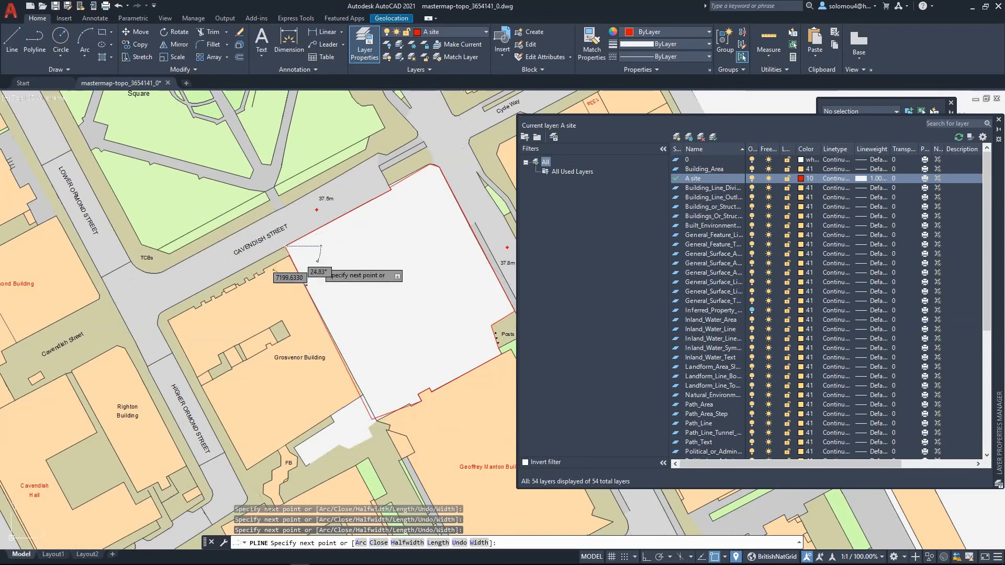
{"action": "key", "text": "Escape"}
- Close the site boundary polyline
{"action": "right_click", "coordinate": [293, 242]}
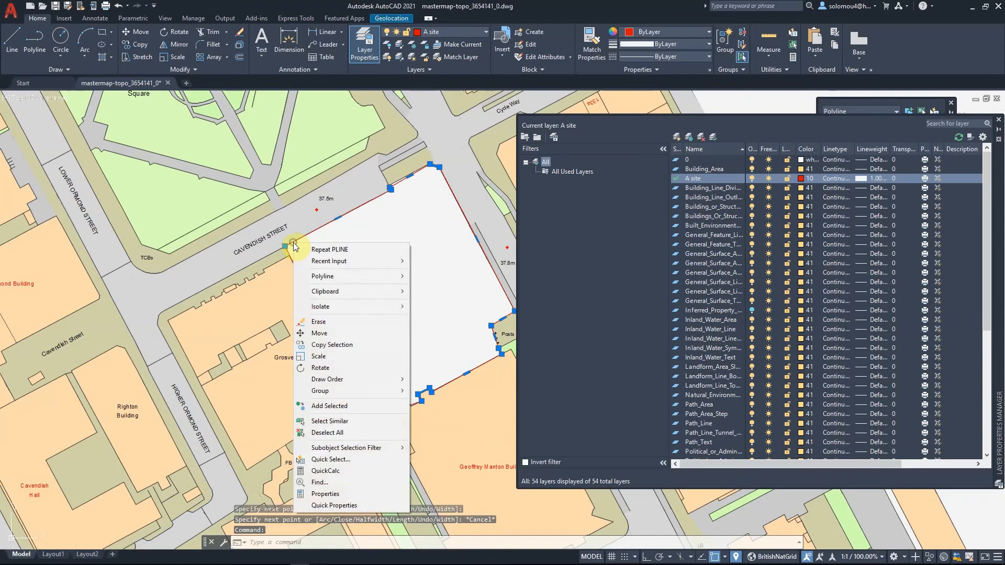
{"action": "mouse_move", "coordinate": [354, 281]}
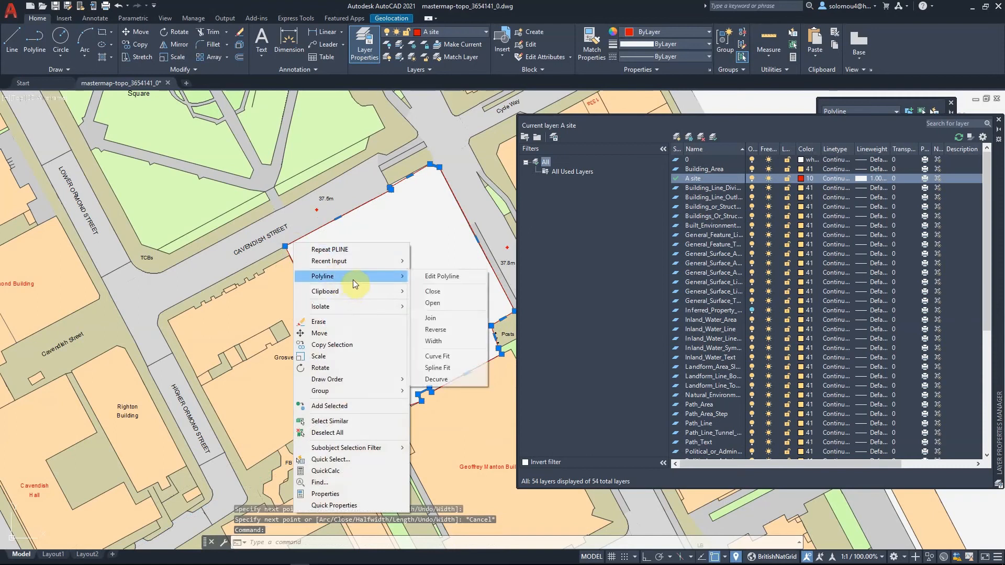
{"action": "left_click", "coordinate": [455, 294]}
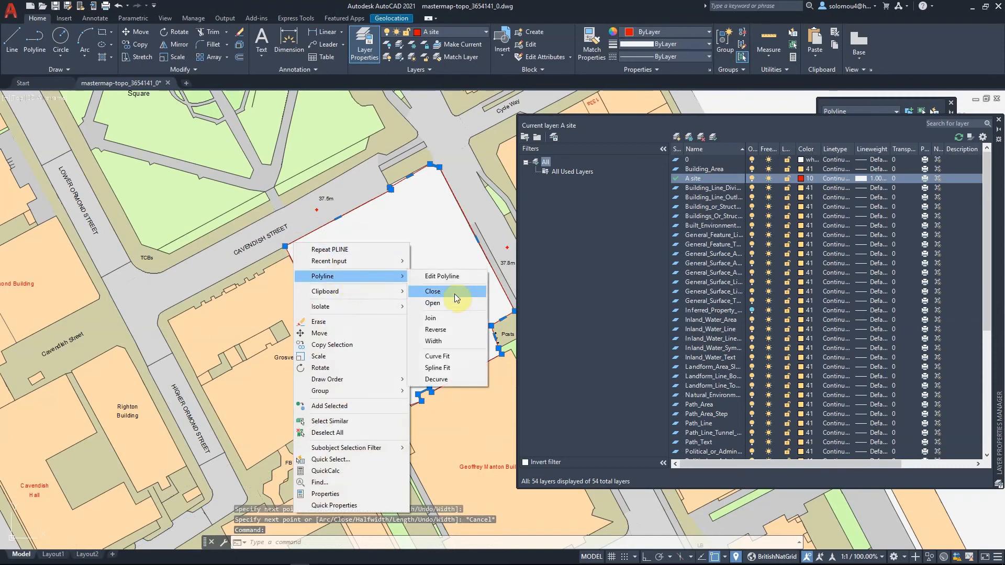
{"action": "left_click", "coordinate": [311, 231]}
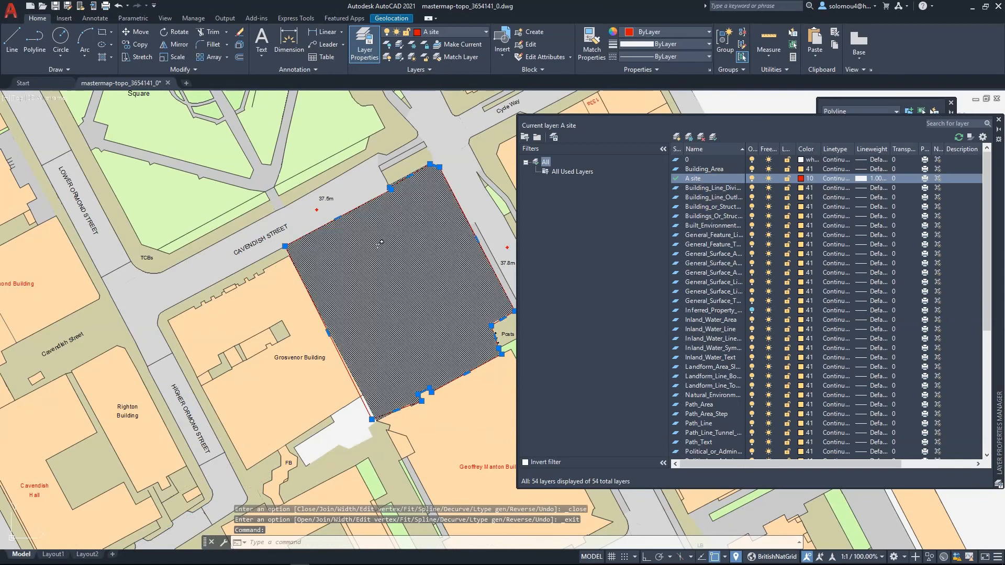
{"action": "scroll", "coordinate": [380, 243], "scroll_direction": "down", "scroll_amount": 10}
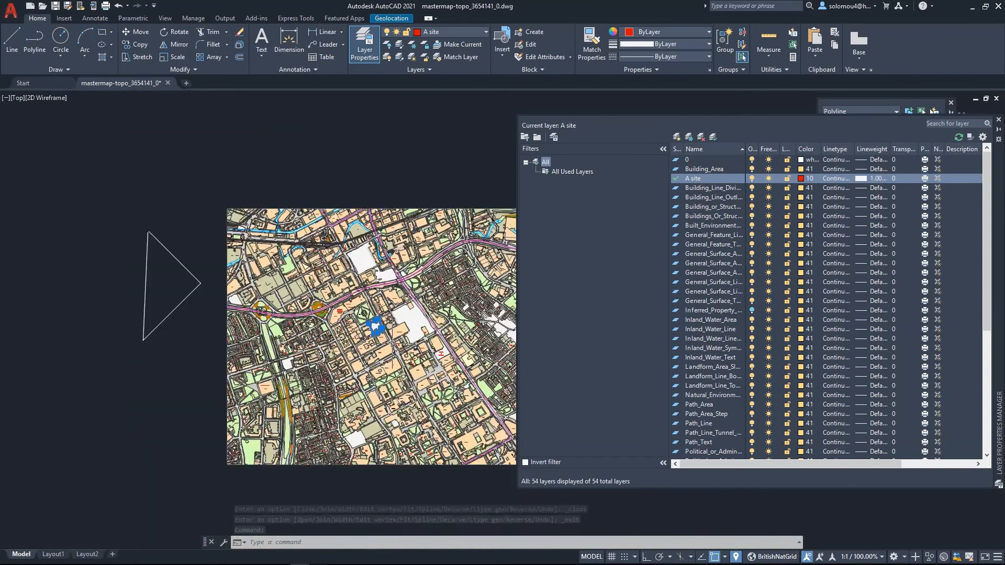
{"action": "scroll", "coordinate": [390, 344], "scroll_direction": "down", "scroll_amount": 3}
{"action": "key", "text": "Escape"}
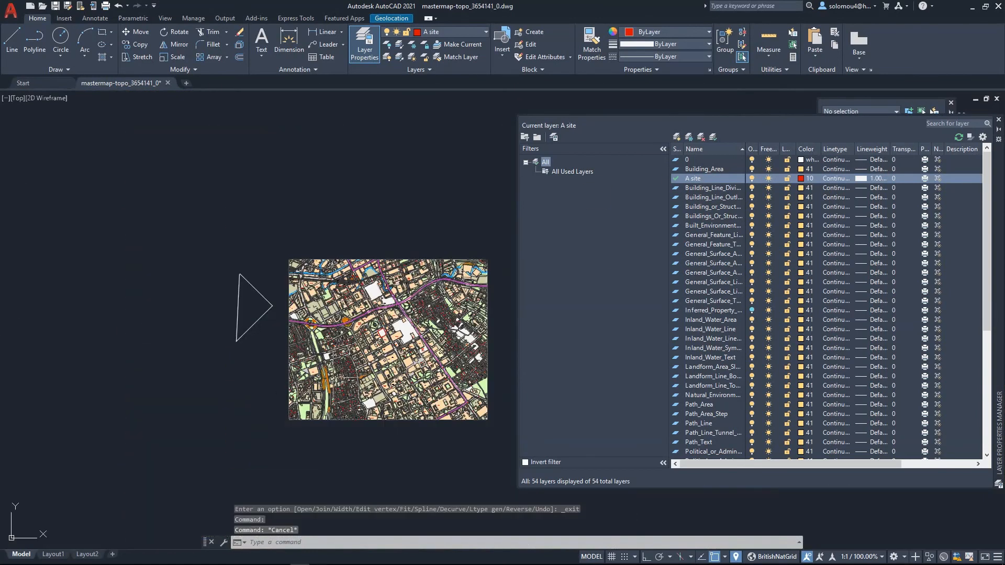
{"action": "scroll", "coordinate": [412, 293], "scroll_direction": "up", "scroll_amount": 12}
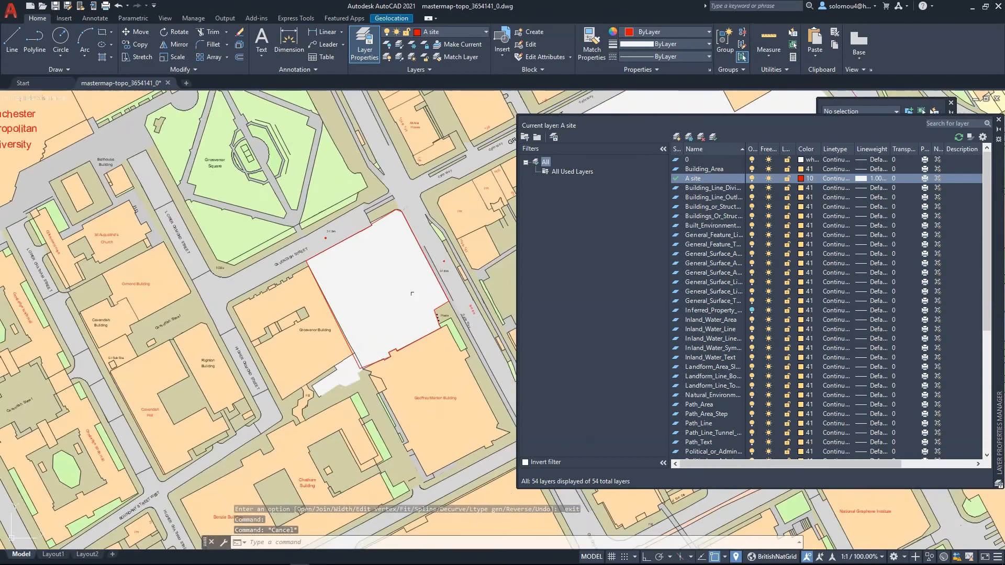
{"action": "scroll", "coordinate": [403, 251], "scroll_direction": "up", "scroll_amount": 2}
{"action": "left_click", "coordinate": [325, 231]}
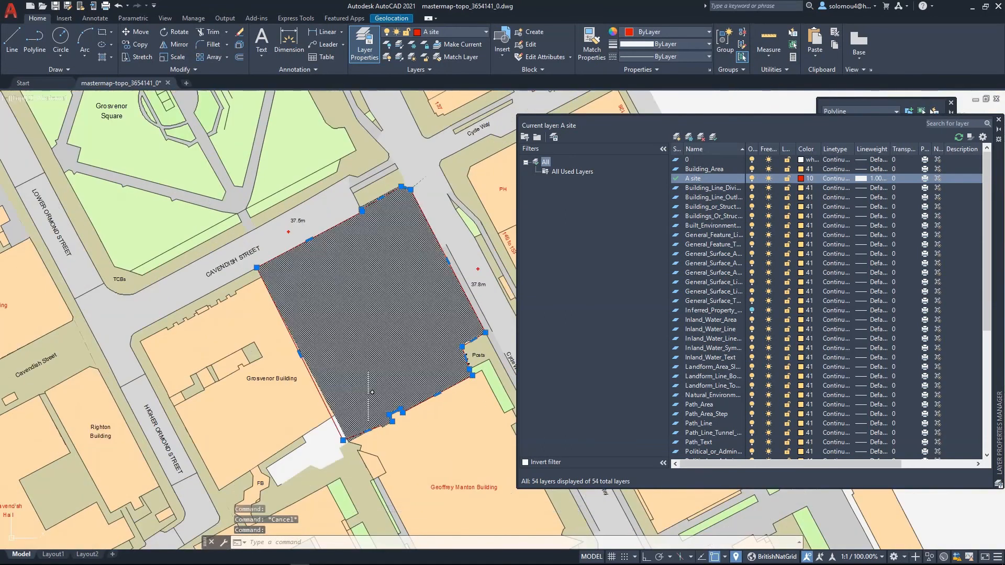
{"action": "left_click", "coordinate": [343, 440]}
{"action": "left_click", "coordinate": [349, 444]}
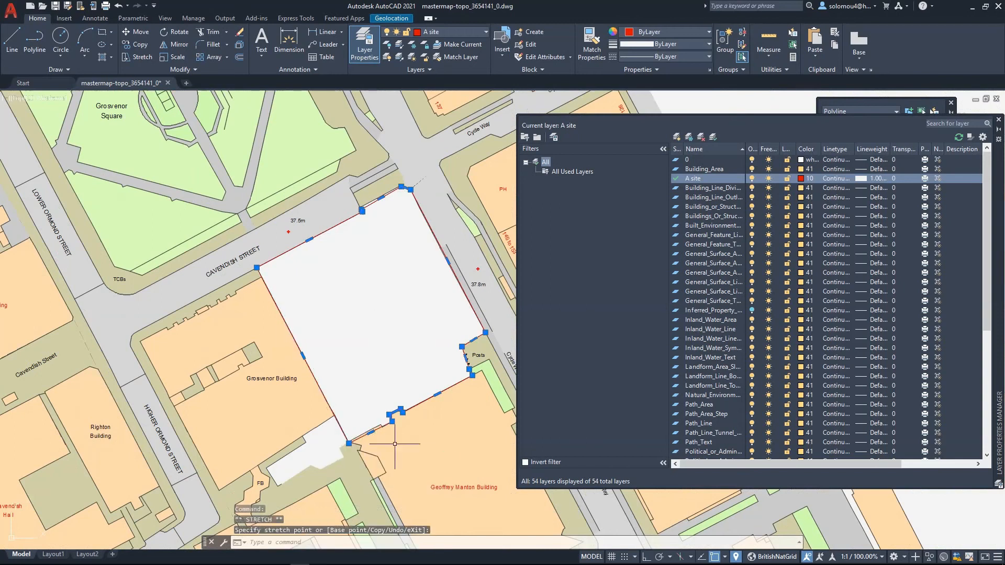
{"action": "key", "text": "Escape"}
{"action": "scroll", "coordinate": [364, 307], "scroll_direction": "down", "scroll_amount": 4}
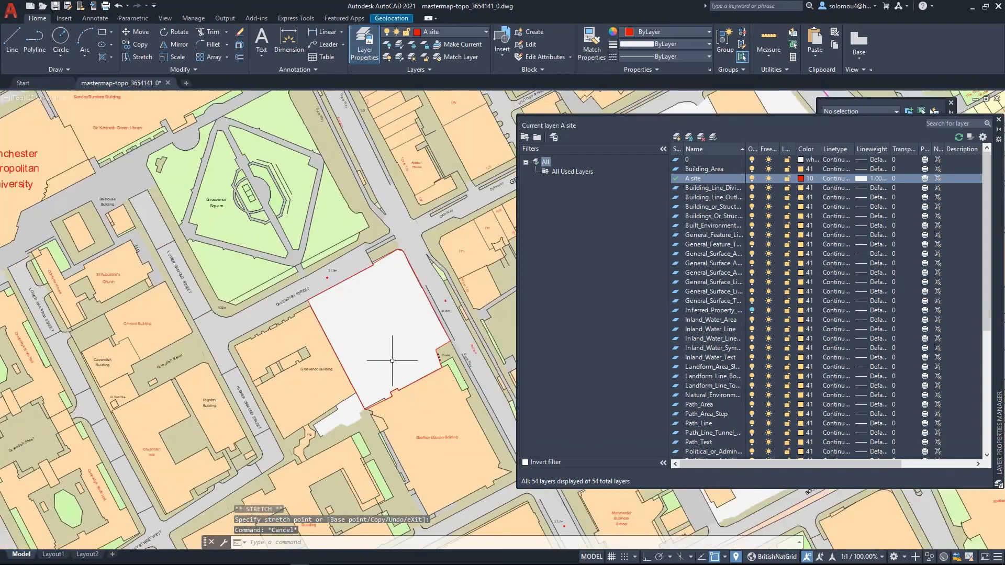
{"action": "left_click", "coordinate": [397, 335]}
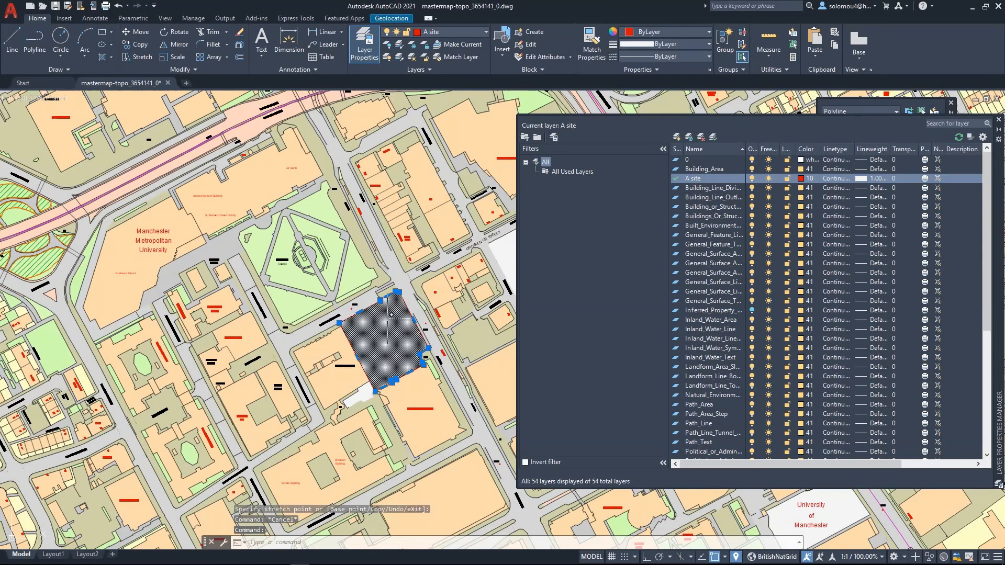
{"action": "scroll", "coordinate": [398, 336], "scroll_direction": "up", "scroll_amount": 6}
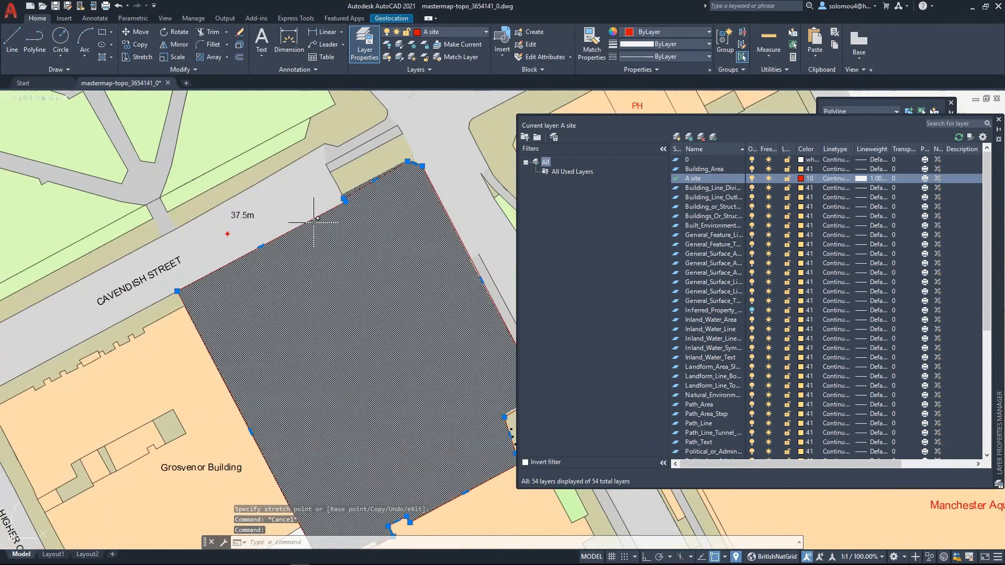
{"action": "right_click", "coordinate": [313, 222]}
{"action": "key", "text": "Escape"}
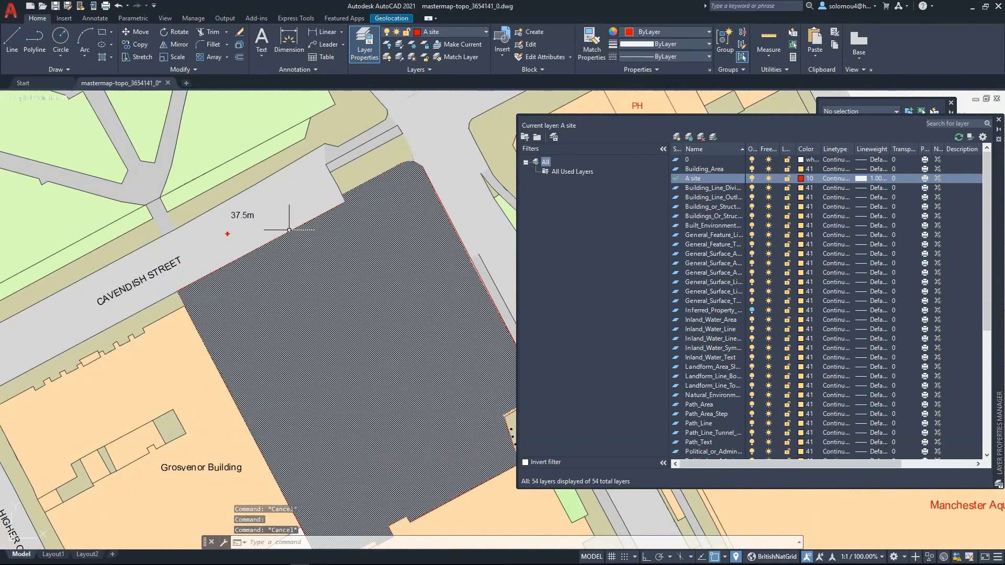
- Set the width of all segments of the site boundary polyline to 200
{"action": "right_click", "coordinate": [290, 231]}
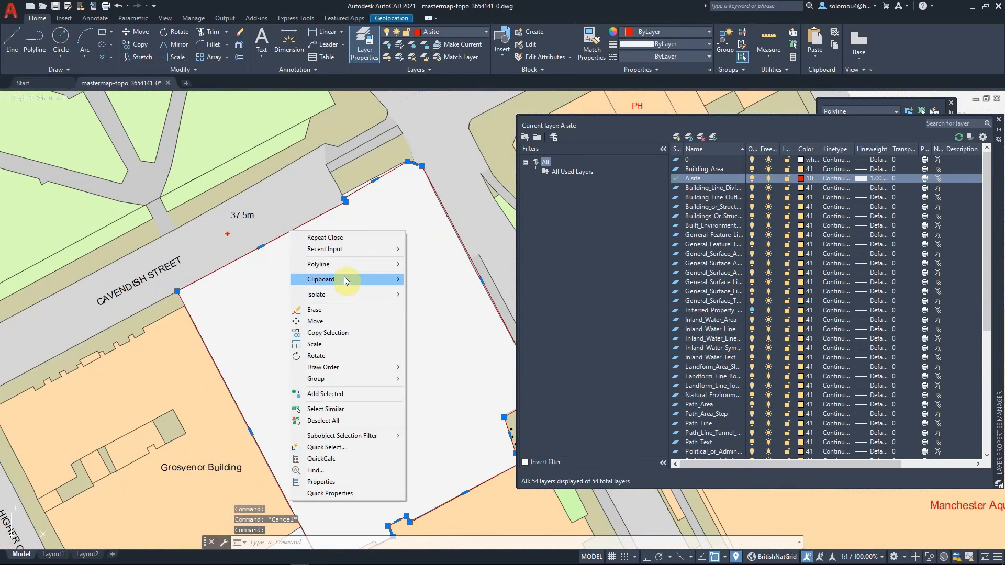
{"action": "mouse_move", "coordinate": [344, 264]}
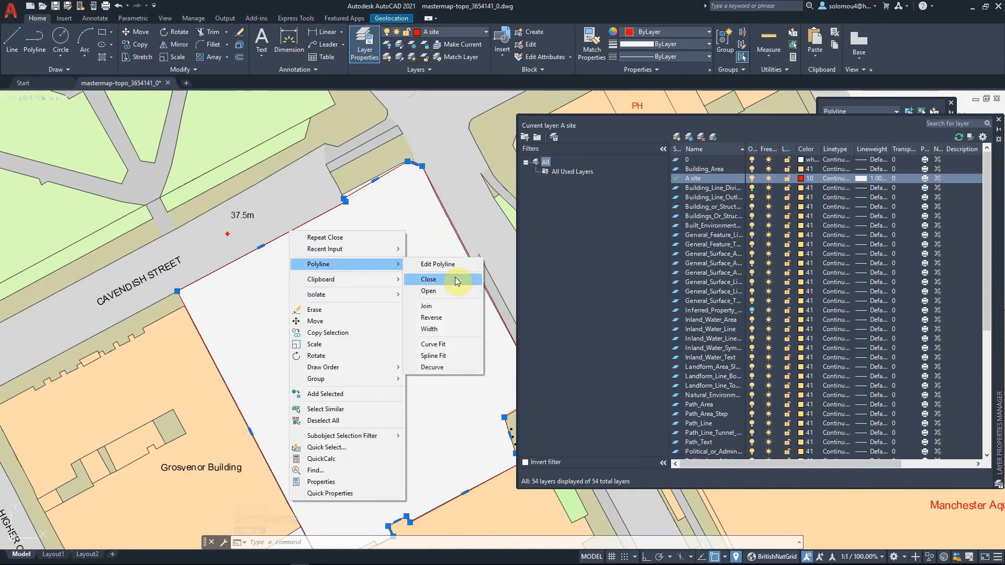
{"action": "left_click", "coordinate": [467, 329]}
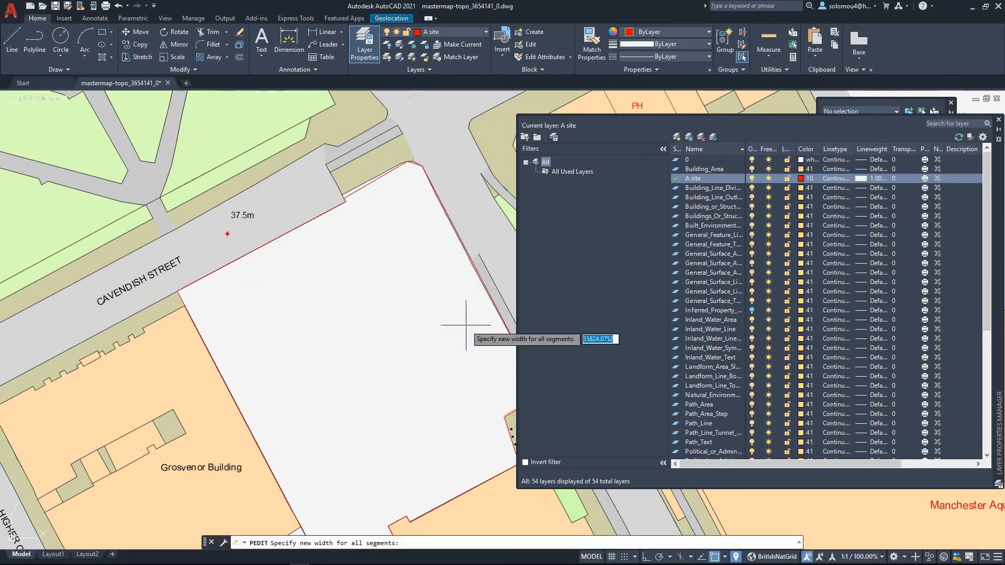
{"action": "type", "text": "200"}
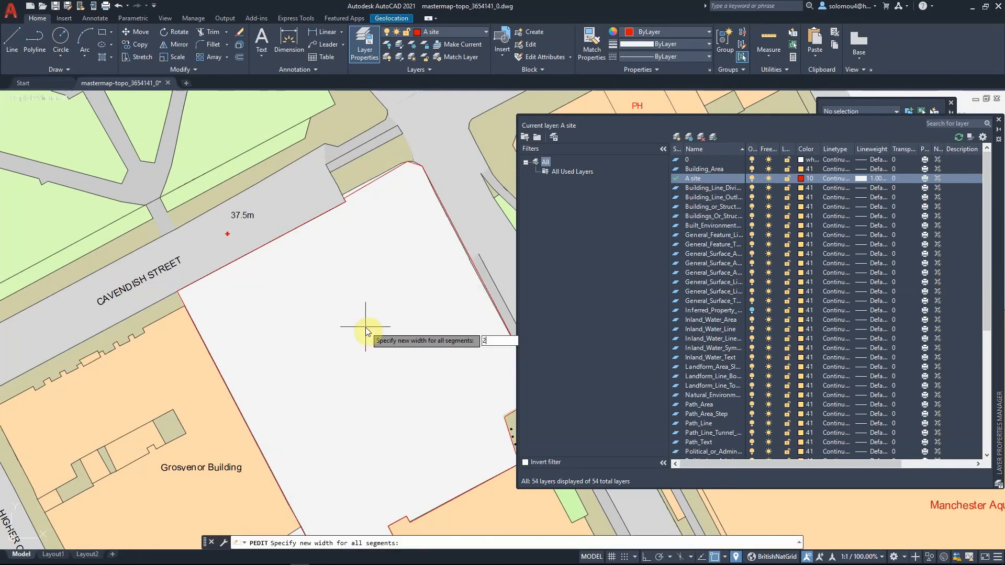
{"action": "key", "text": "Return"}
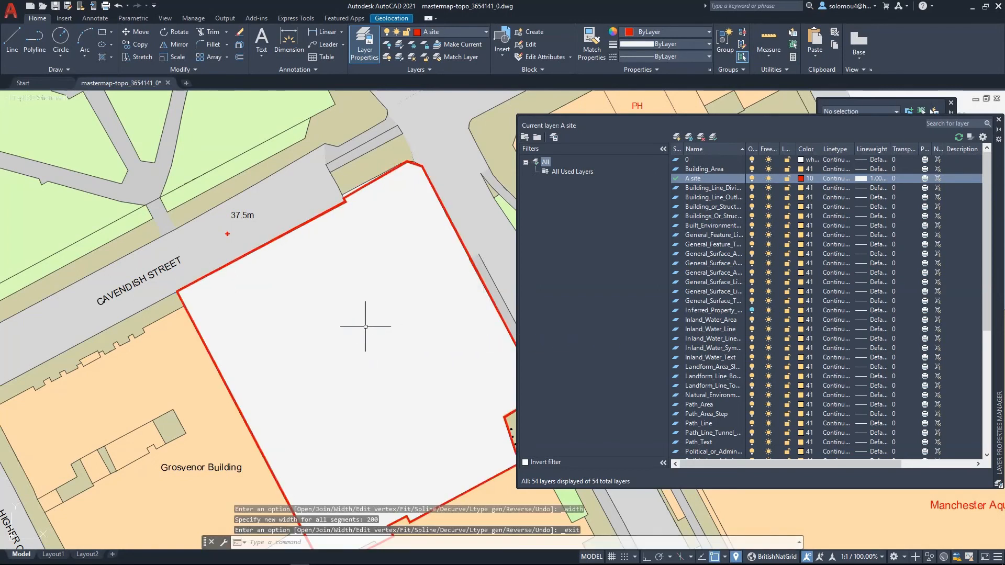
{"action": "key", "text": "Return"}
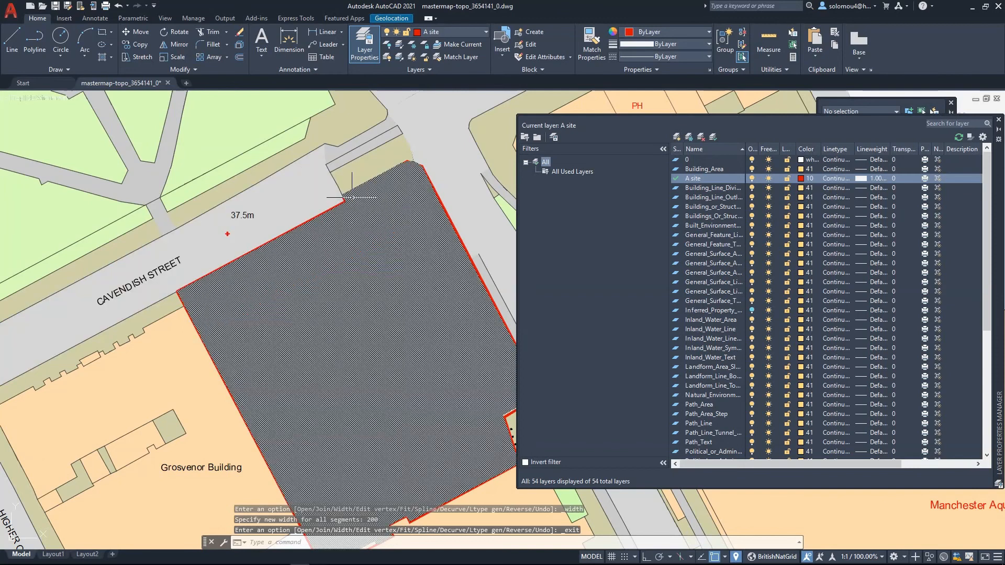
- Set the global width of all segments of the site boundary polyline to 500
{"action": "scroll", "coordinate": [319, 215], "scroll_direction": "down", "scroll_amount": 10}
{"action": "scroll", "coordinate": [324, 264], "scroll_direction": "up", "scroll_amount": 12}
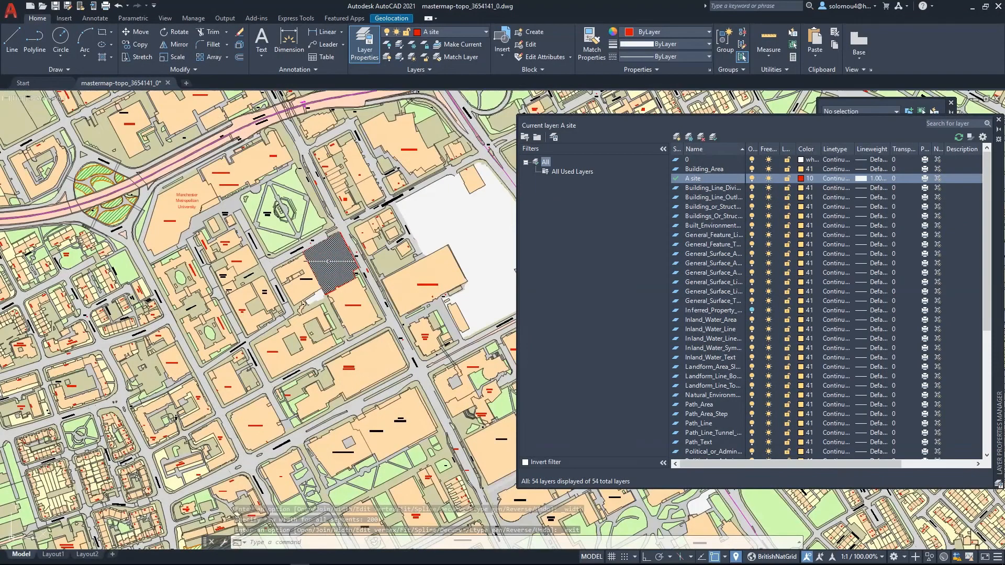
{"action": "left_click", "coordinate": [220, 310]}
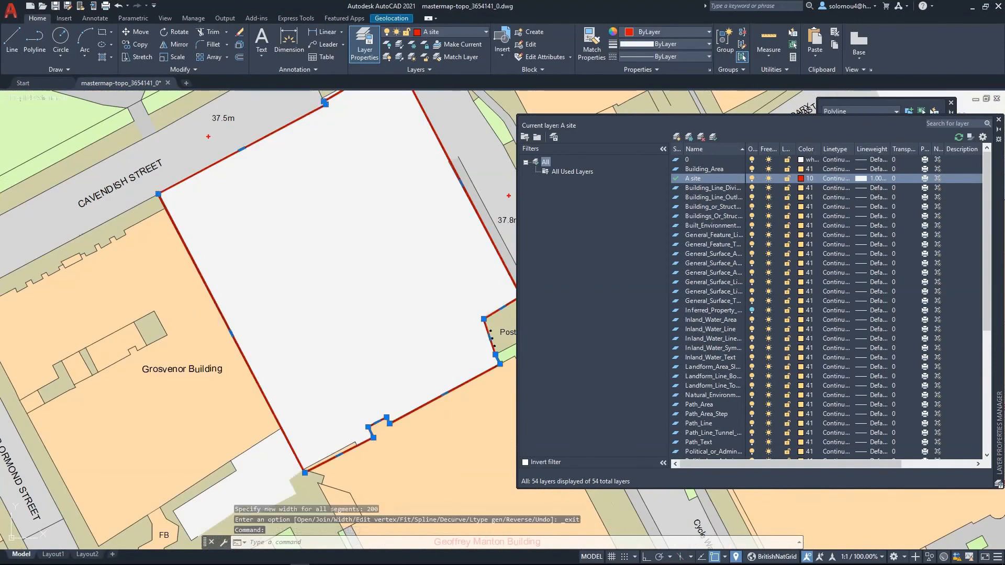
{"action": "right_click", "coordinate": [219, 310]}
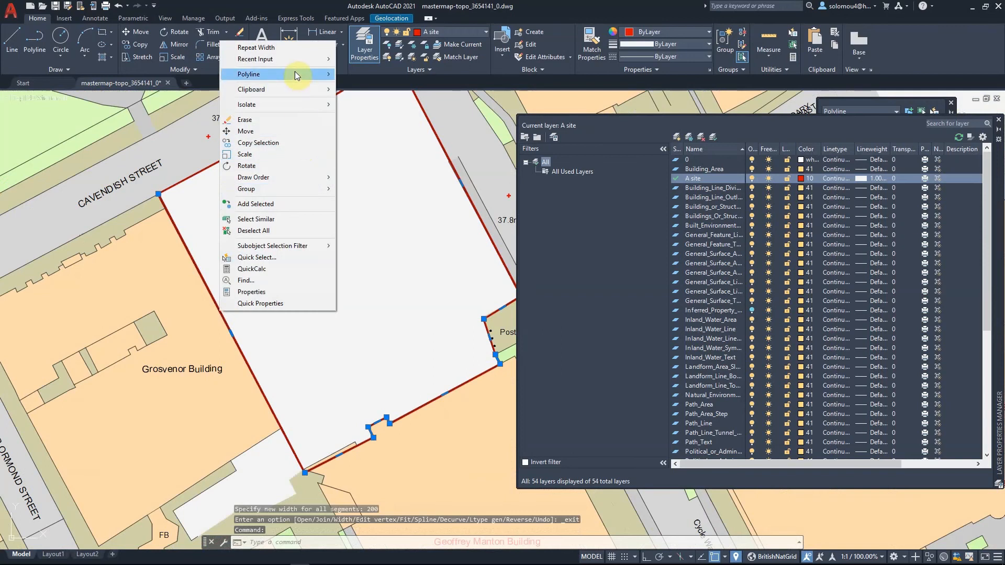
{"action": "mouse_move", "coordinate": [294, 74]}
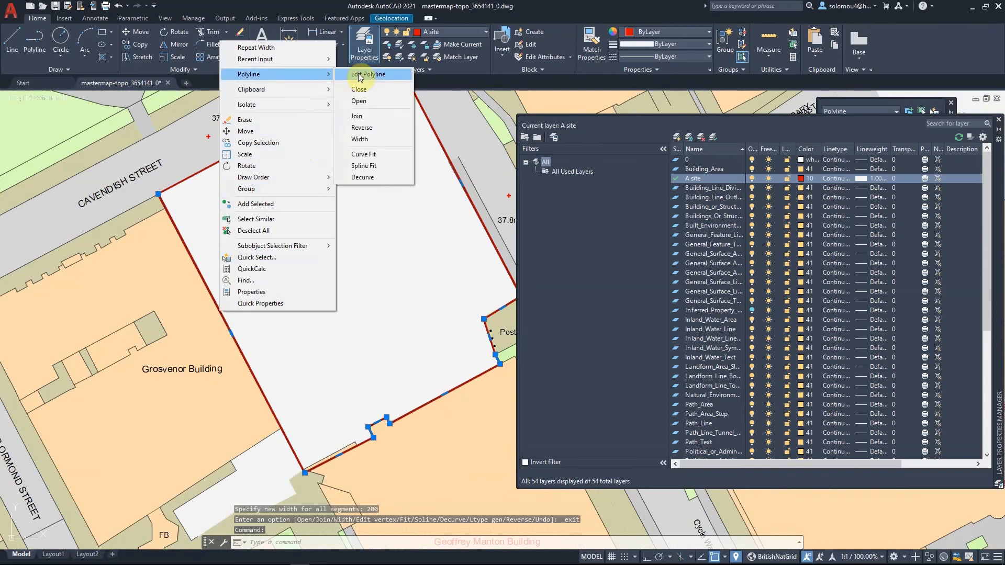
{"action": "left_click", "coordinate": [398, 134]}
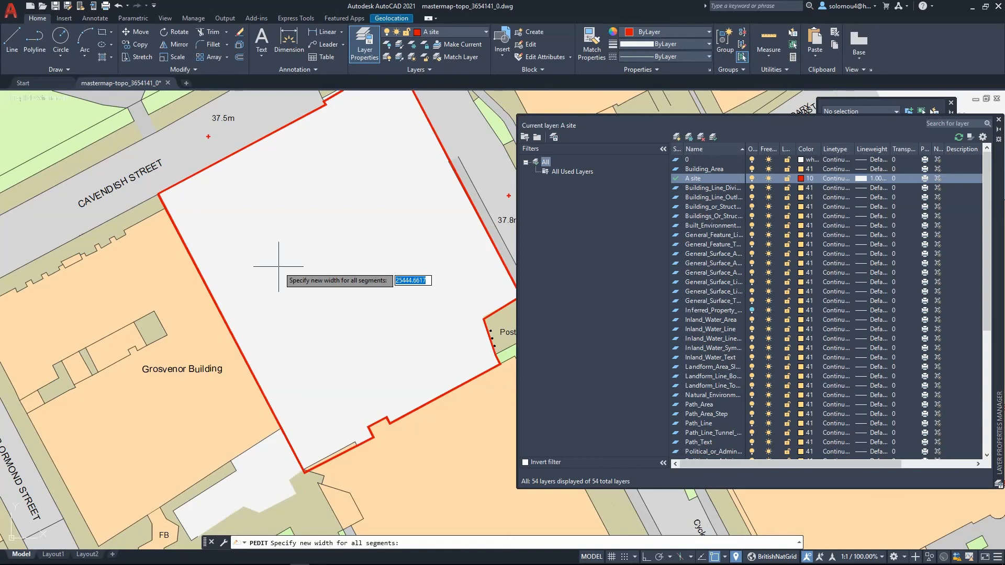
{"action": "type", "text": "30"}
{"action": "key", "text": "Return"}
{"action": "key", "text": "Return"}
- Change the site boundary polyline's linetype to ACAD_DASH
{"action": "scroll", "coordinate": [278, 267], "scroll_direction": "down", "scroll_amount": 6}
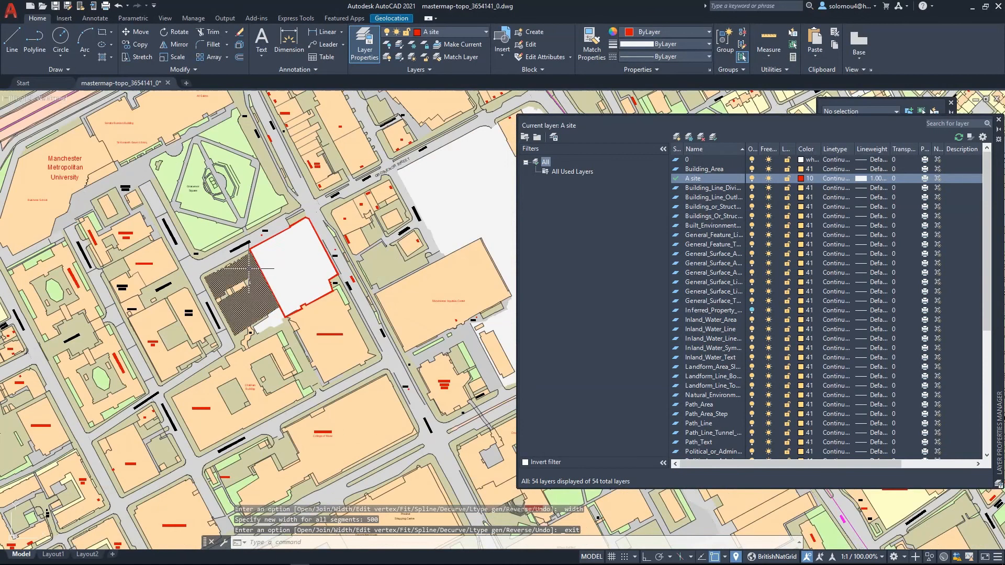
{"action": "scroll", "coordinate": [240, 253], "scroll_direction": "up", "scroll_amount": 4}
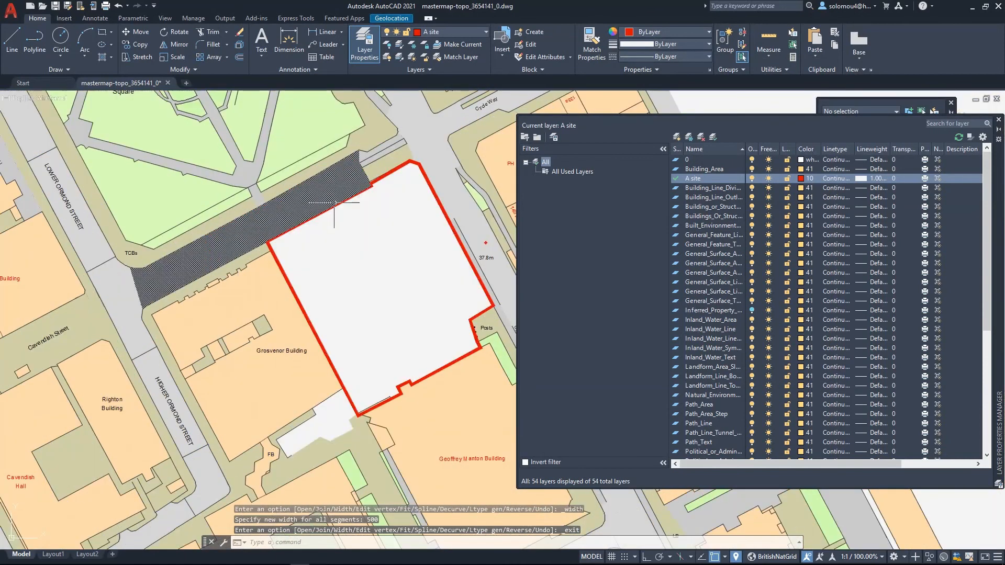
{"action": "left_click", "coordinate": [418, 163]}
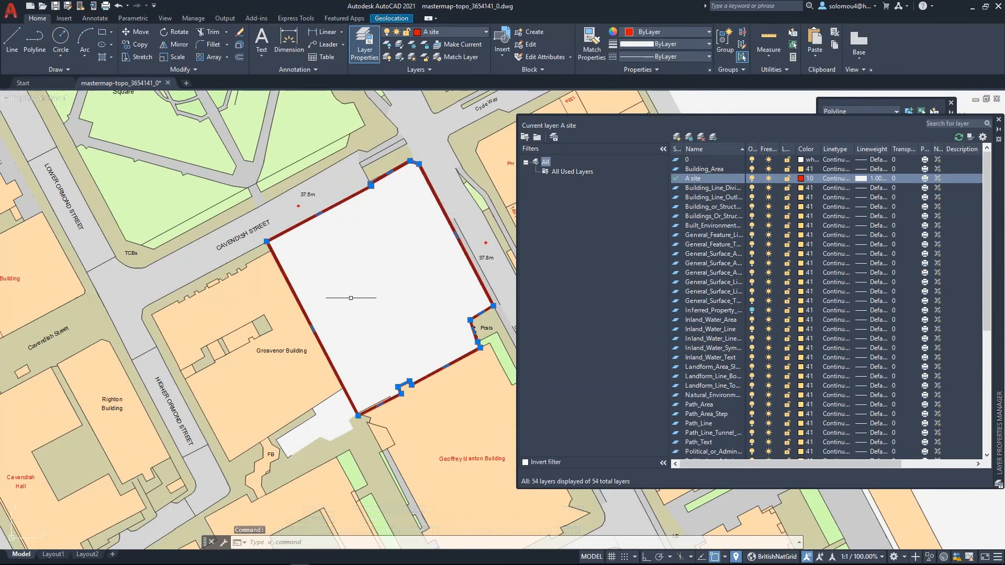
{"action": "left_click", "coordinate": [679, 55]}
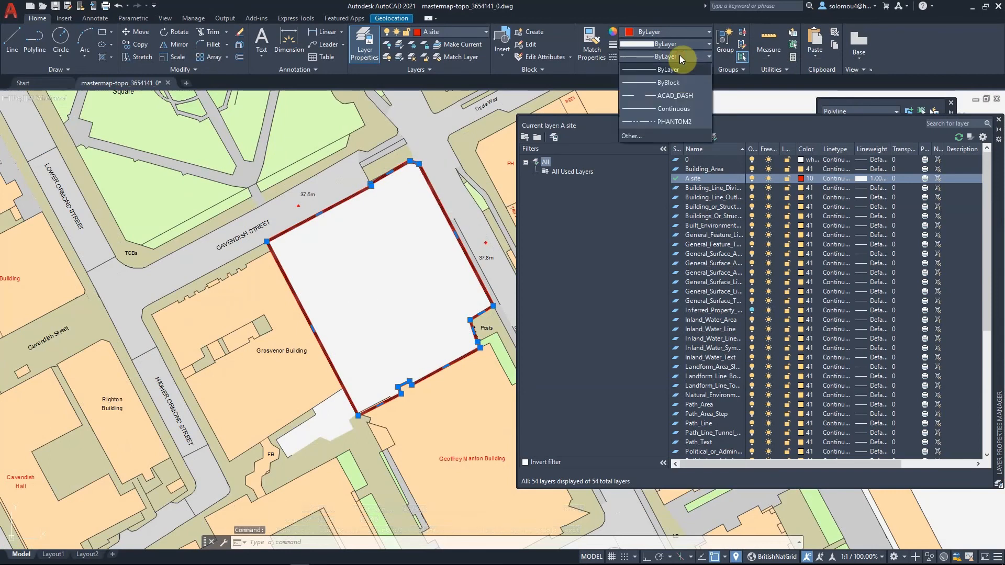
{"action": "left_click", "coordinate": [687, 96]}
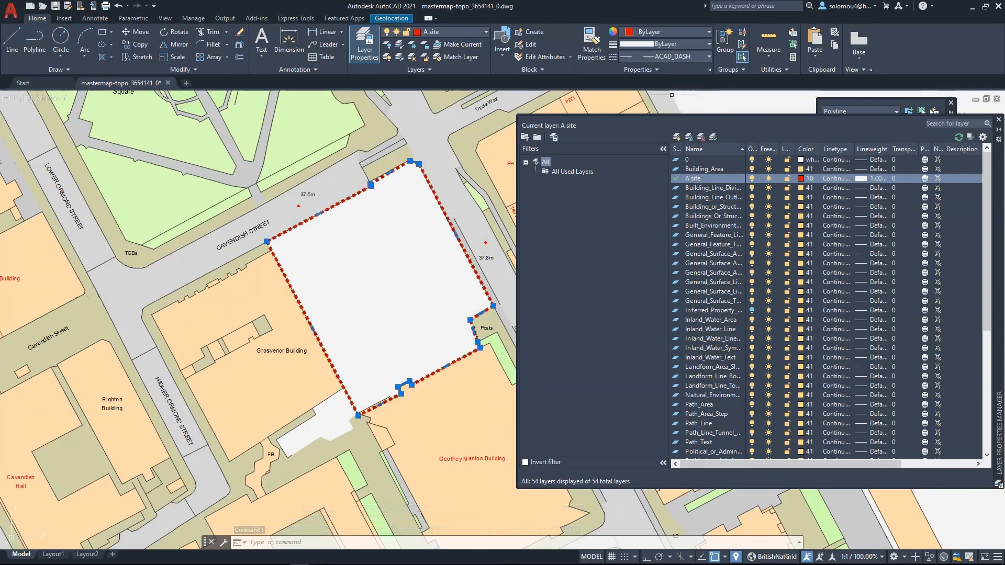
- Open the boundary polyline's properties palette and set its linetype scale to 20
{"action": "scroll", "coordinate": [267, 313], "scroll_direction": "down", "scroll_amount": 4}
{"action": "scroll", "coordinate": [267, 317], "scroll_direction": "down", "scroll_amount": 3}
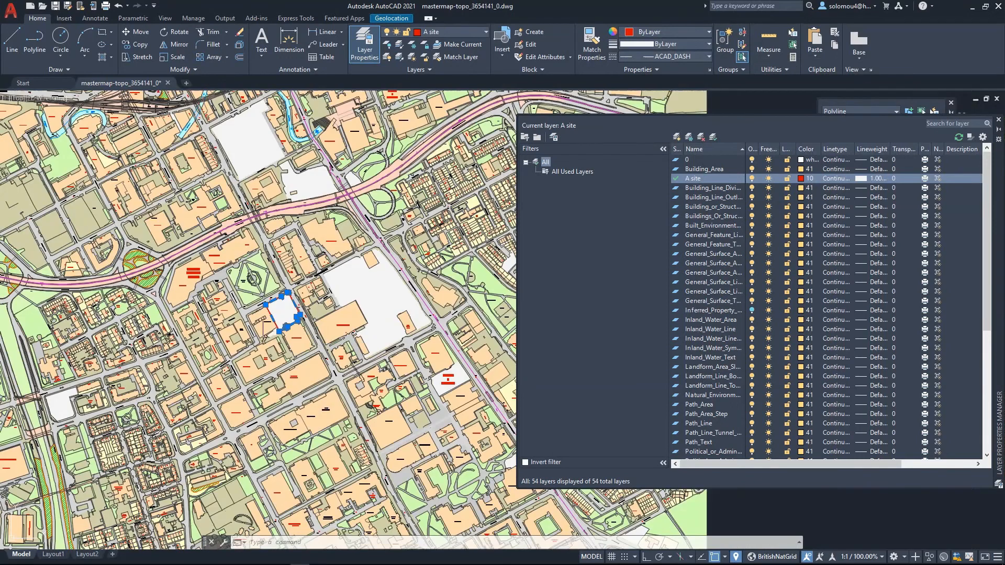
{"action": "scroll", "coordinate": [276, 324], "scroll_direction": "up", "scroll_amount": 6}
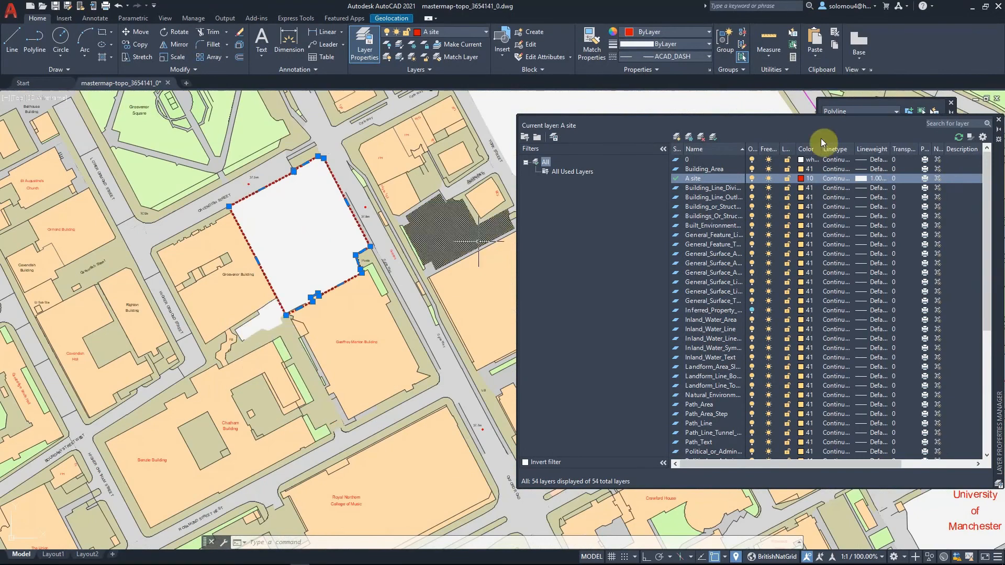
{"action": "left_click", "coordinate": [999, 120]}
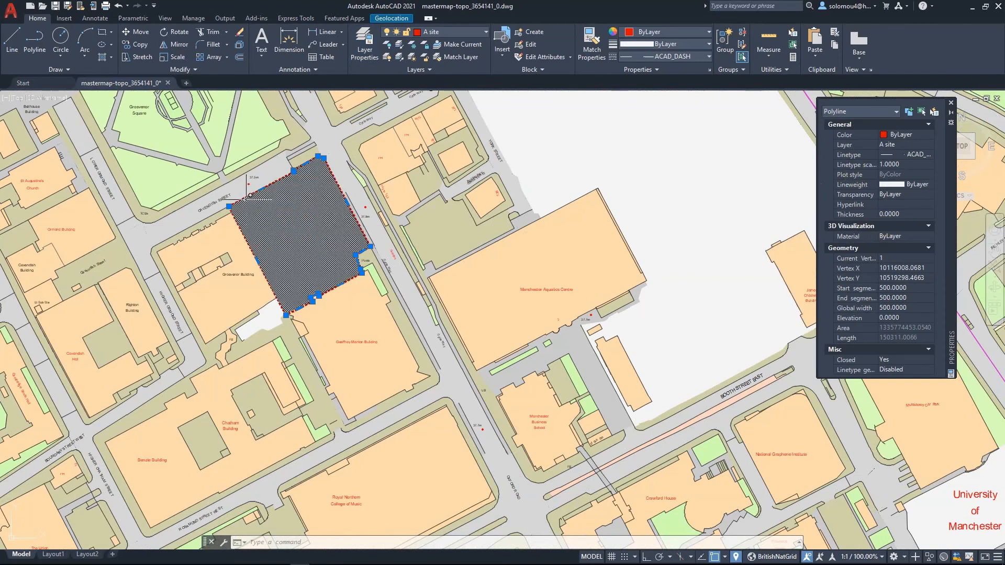
{"action": "left_click", "coordinate": [952, 103]}
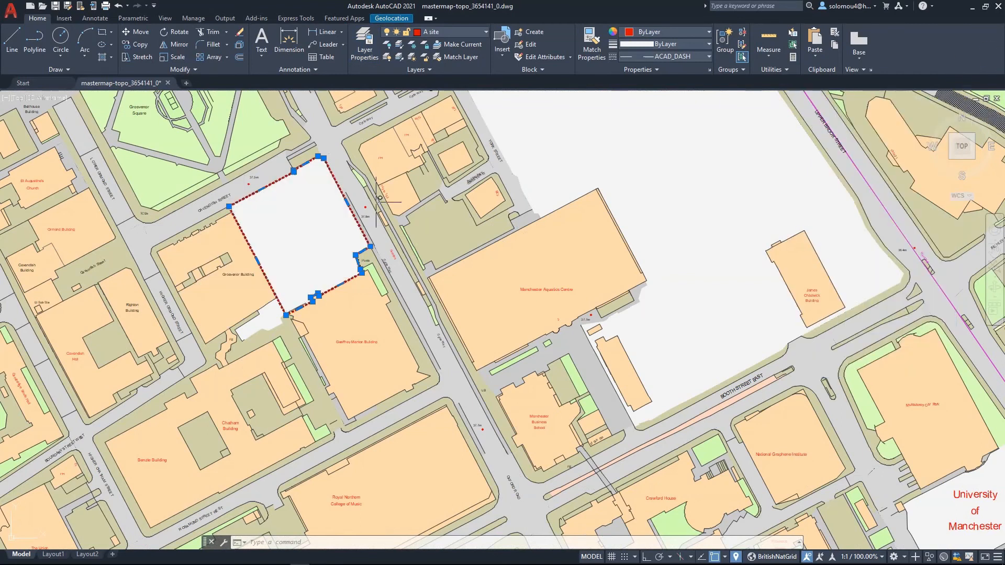
{"action": "right_click", "coordinate": [244, 197]}
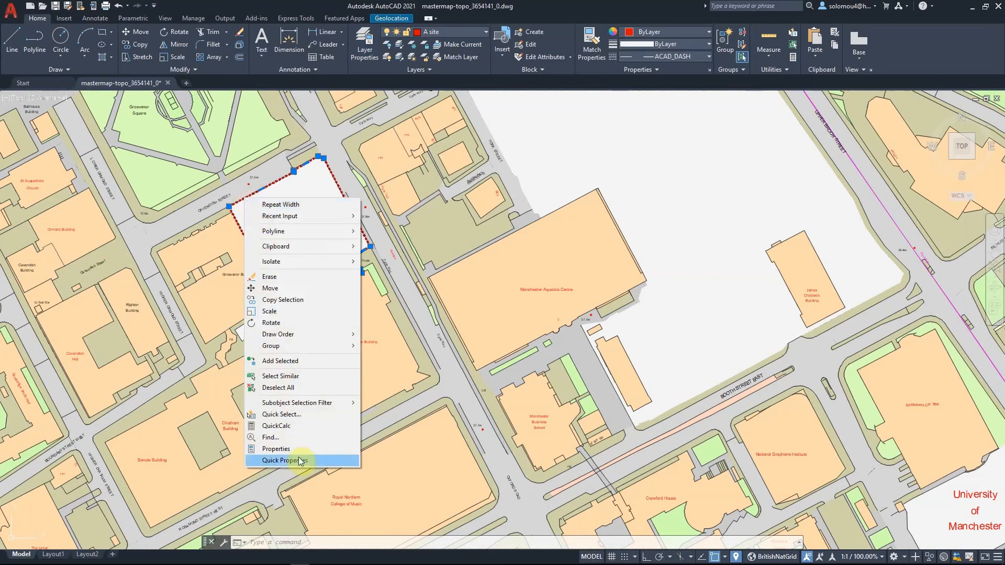
{"action": "left_click", "coordinate": [285, 449]}
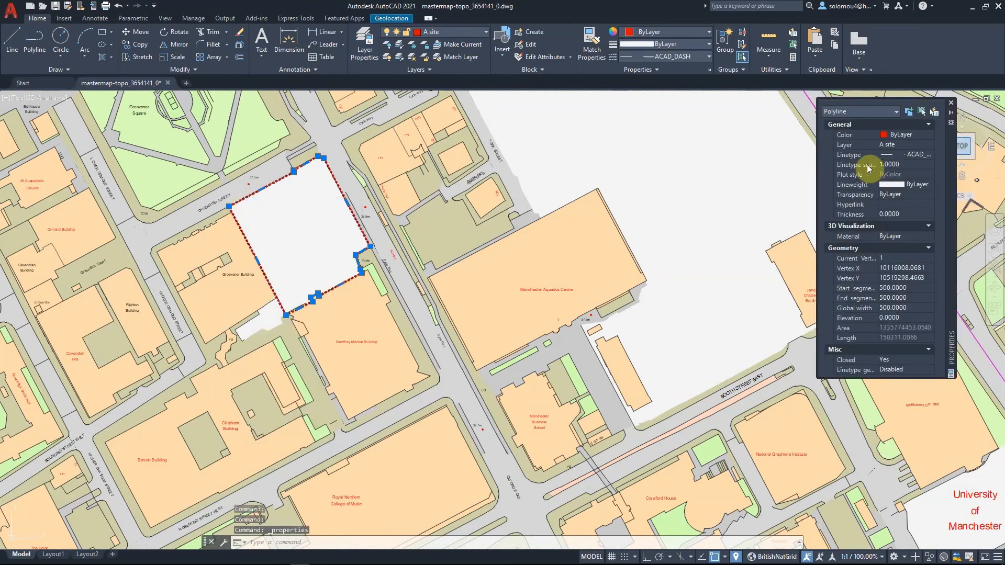
{"action": "left_click", "coordinate": [910, 165]}
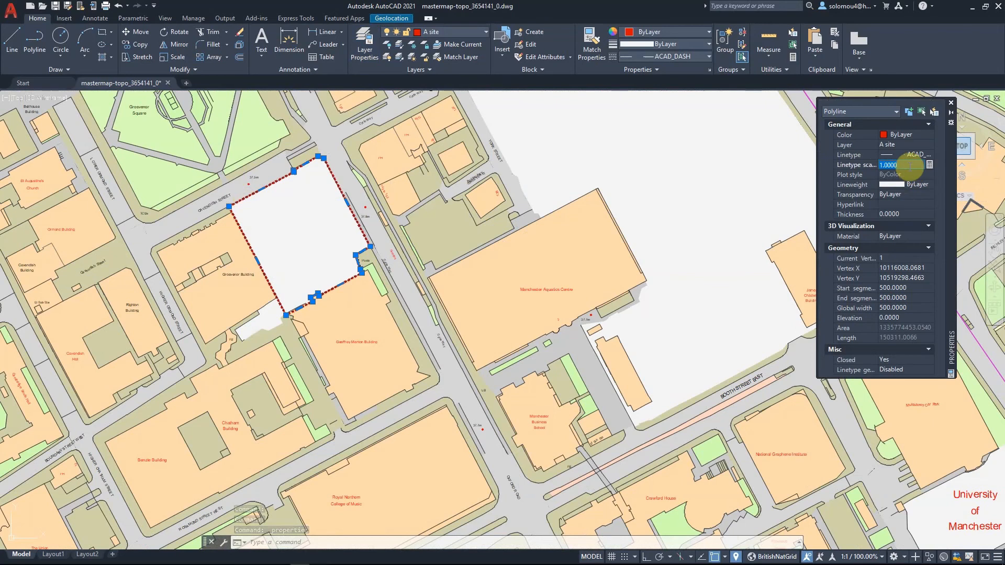
{"action": "type", "text": "20"}
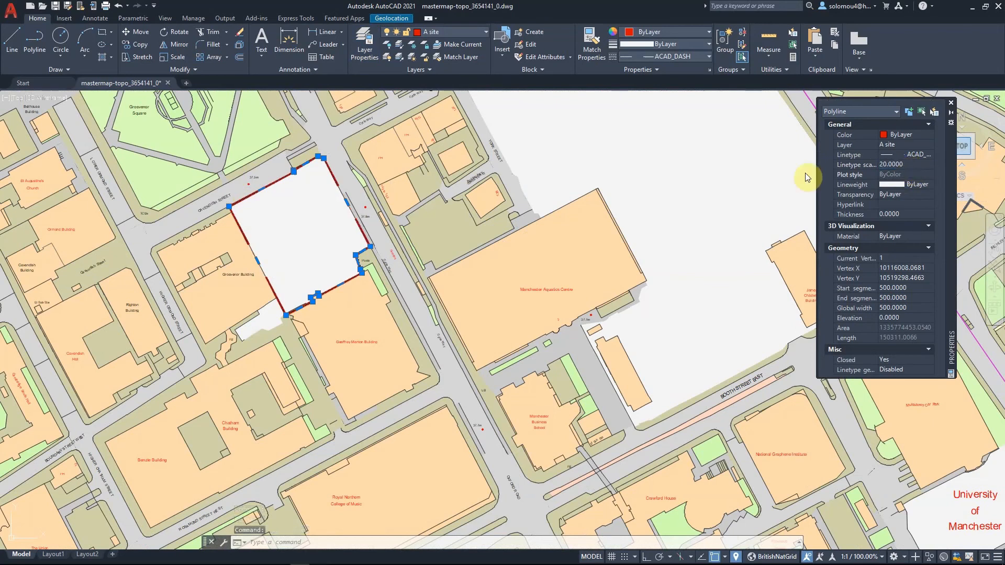
- Set the boundary polyline's linetype scale to 4
{"action": "scroll", "coordinate": [340, 212], "scroll_direction": "up", "scroll_amount": 4}
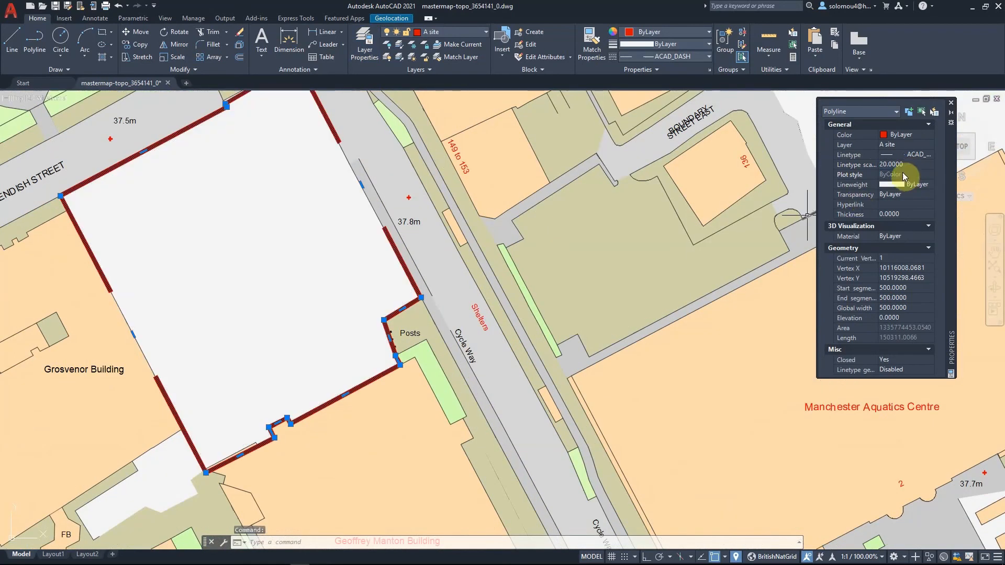
{"action": "left_click", "coordinate": [905, 164]}
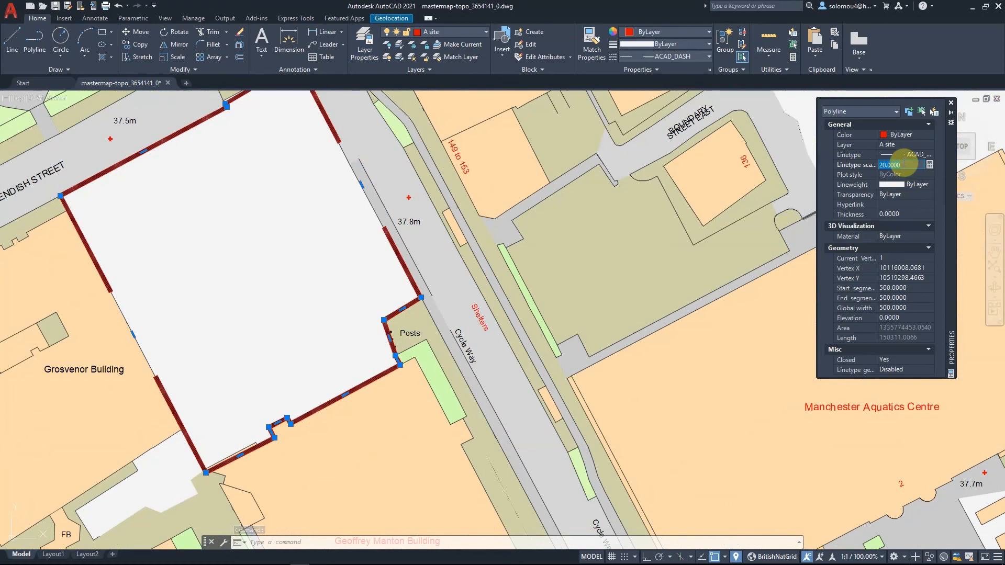
{"action": "type", "text": "3"}
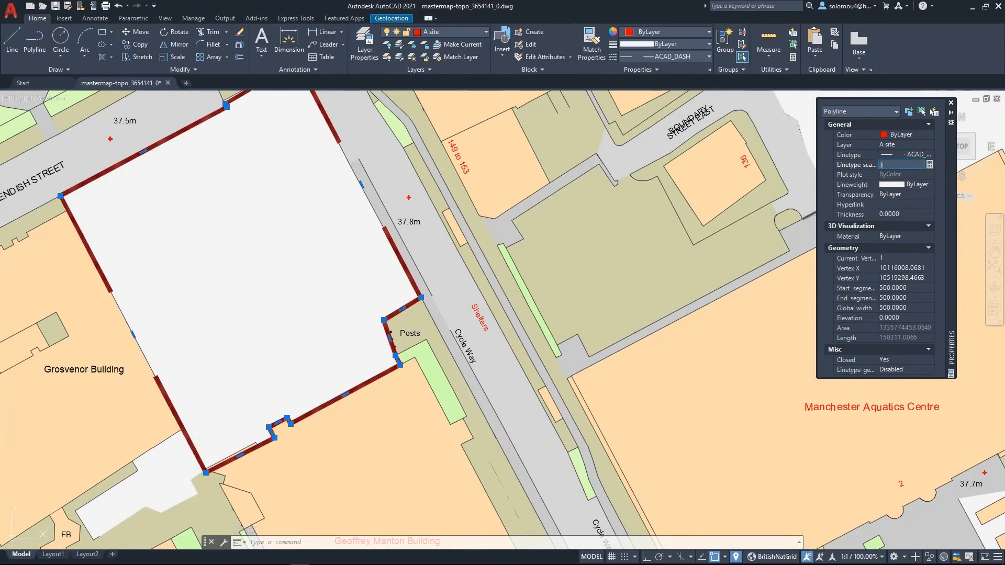
{"action": "left_click", "coordinate": [903, 163]}
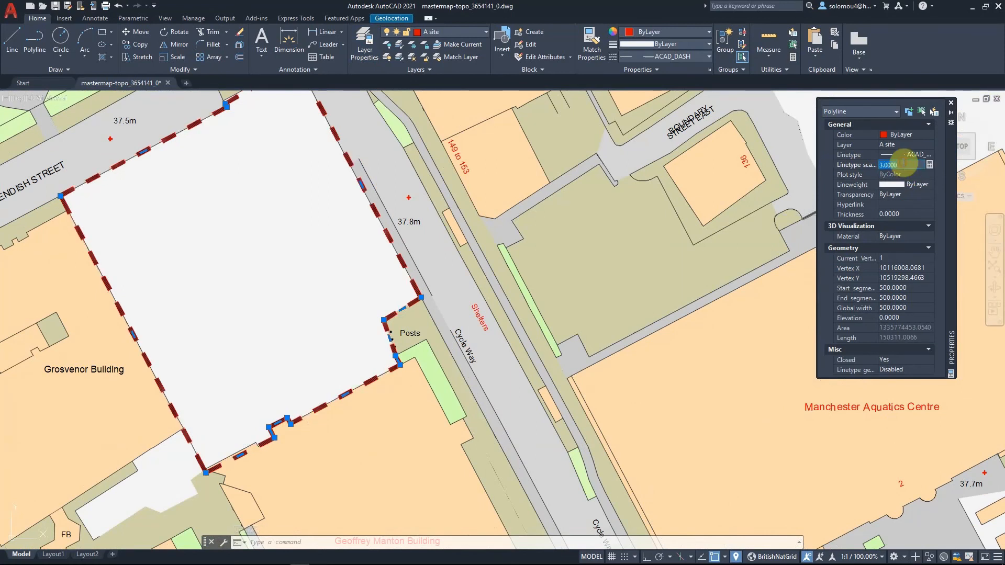
{"action": "type", "text": "4"}
{"action": "key", "text": "Return"}
{"action": "scroll", "coordinate": [449, 285], "scroll_direction": "down", "scroll_amount": 10}
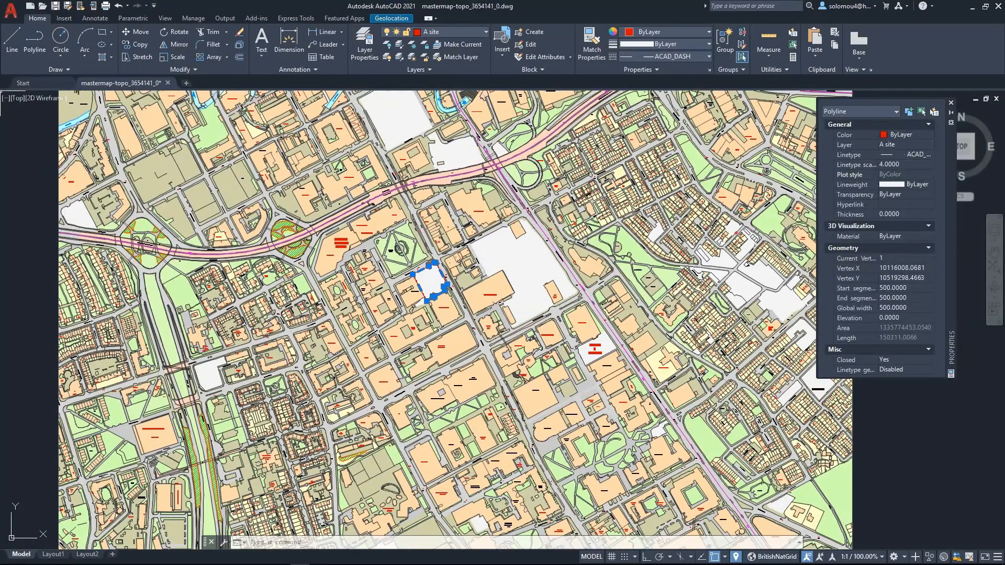
{"action": "key", "text": "Escape"}
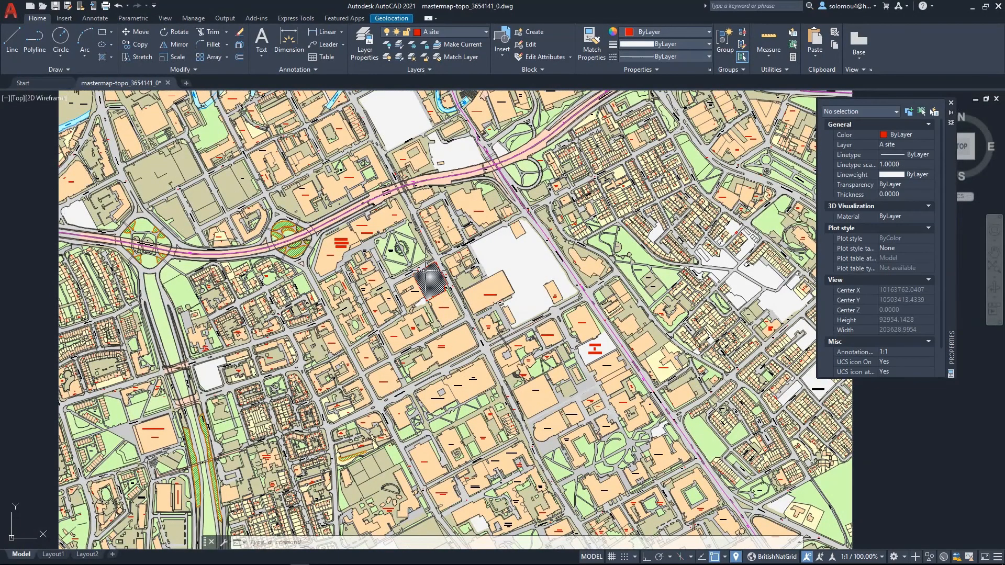
- Set the boundary polyline's linetype scale to 6
{"action": "left_click", "coordinate": [421, 269]}
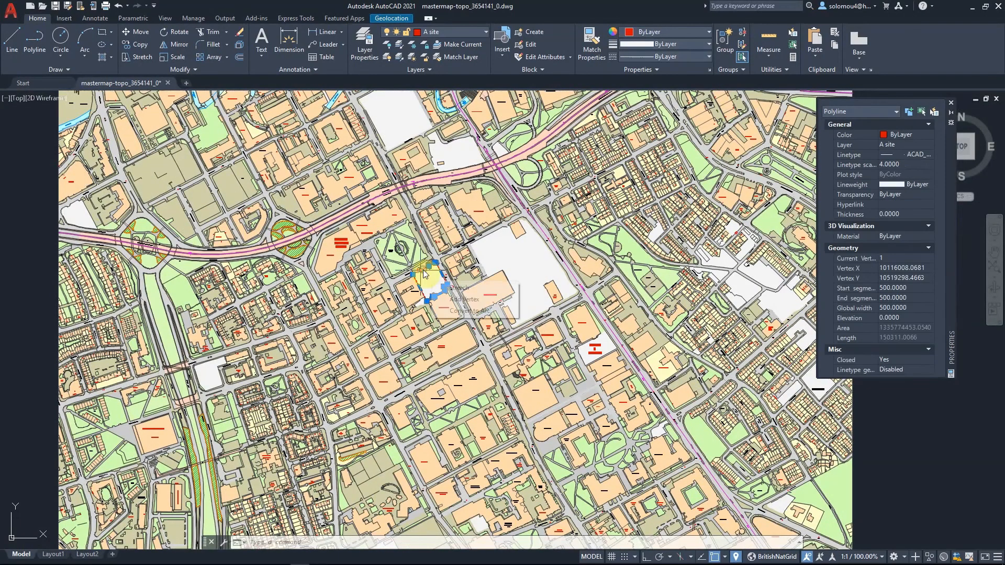
{"action": "left_click", "coordinate": [904, 164]}
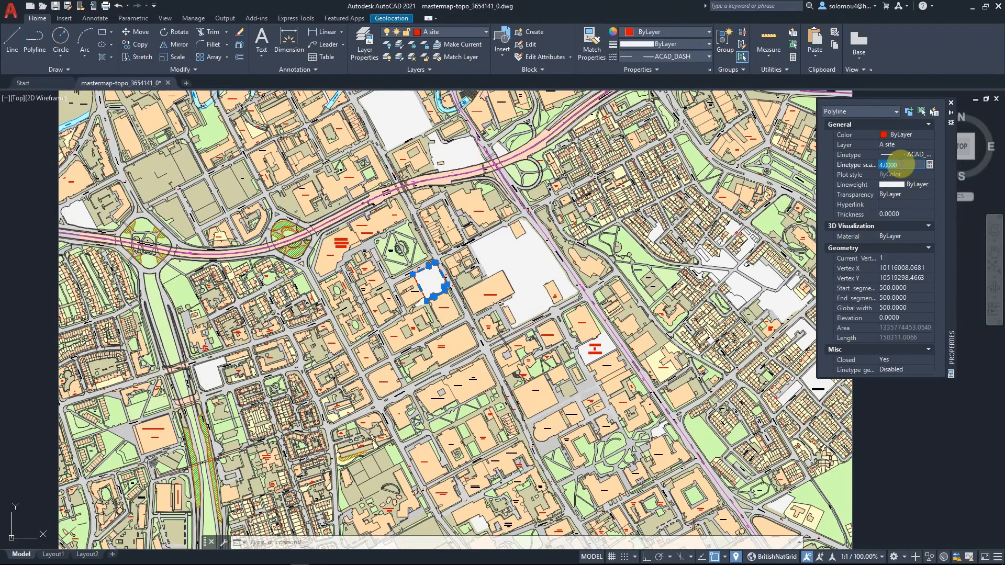
{"action": "type", "text": "6"}
{"action": "key", "text": "Return"}
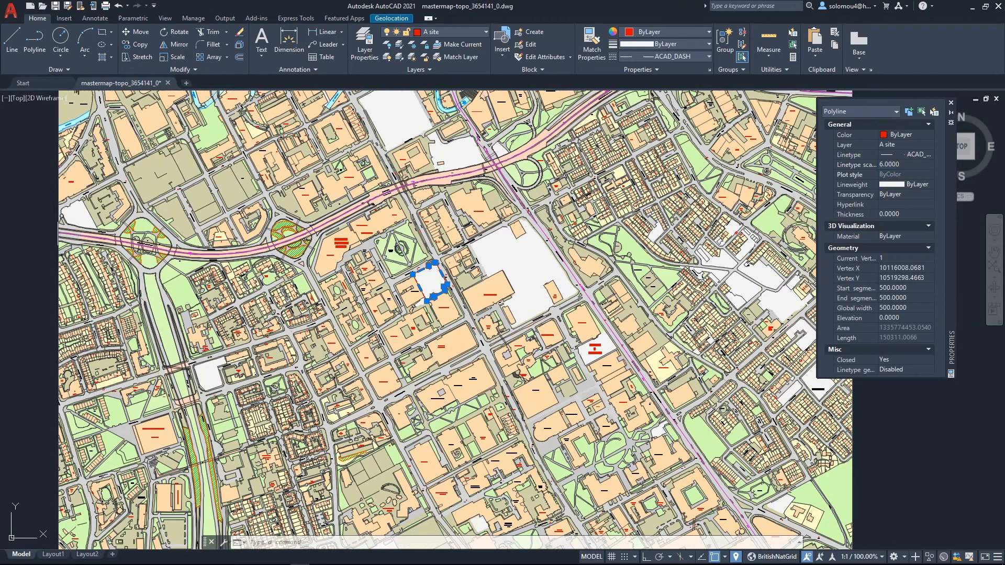
{"action": "key", "text": "Escape"}
{"action": "scroll", "coordinate": [429, 296], "scroll_direction": "up", "scroll_amount": 4}
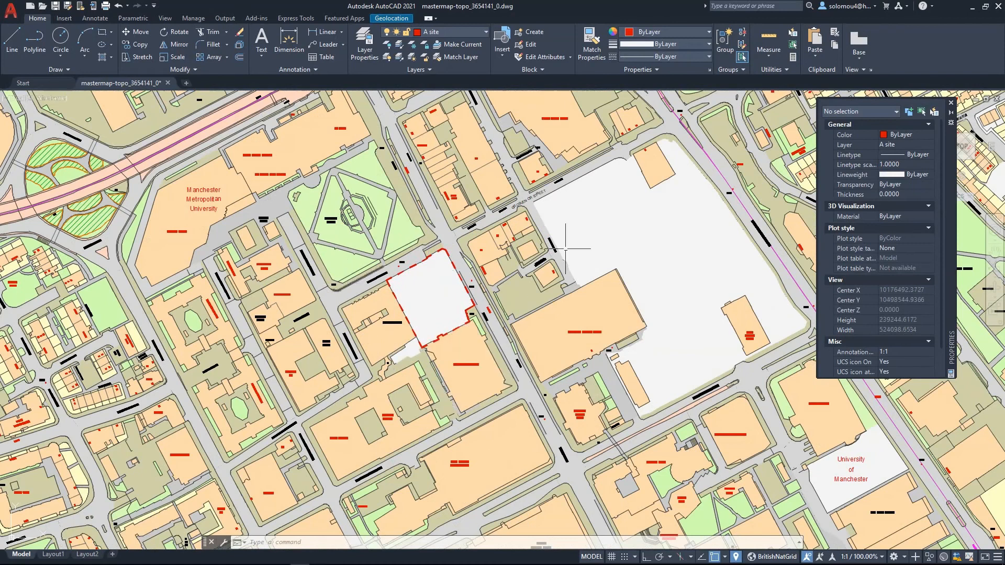
- Erase the stray triangle objects lying outside the map's left edge
{"action": "scroll", "coordinate": [430, 290], "scroll_direction": "down", "scroll_amount": 9}
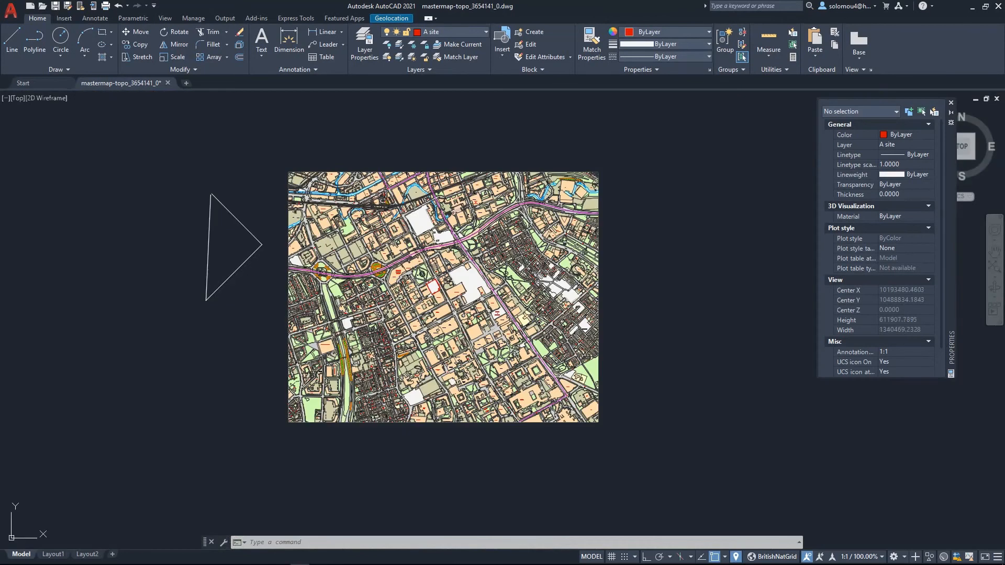
{"action": "scroll", "coordinate": [419, 278], "scroll_direction": "up", "scroll_amount": 2}
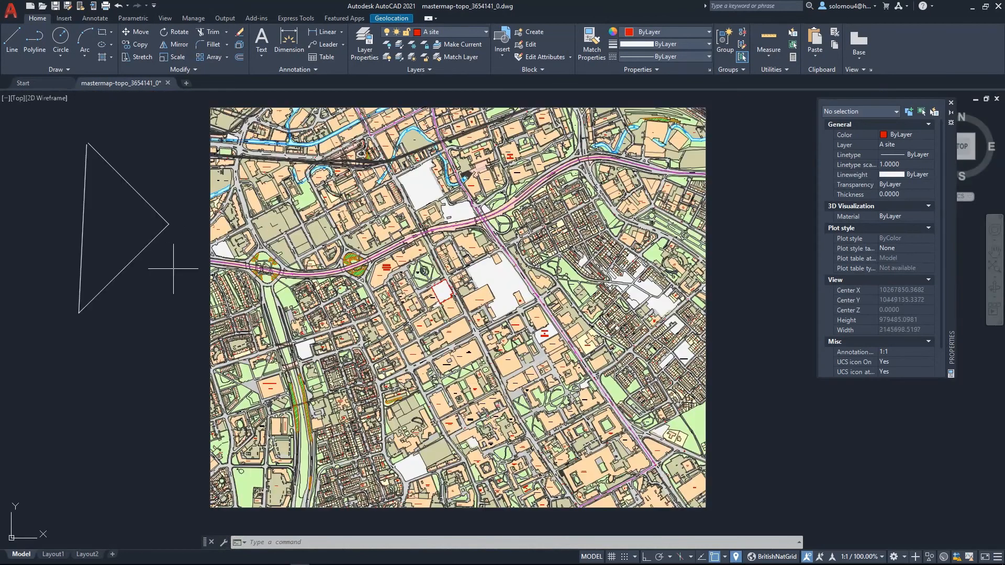
{"action": "left_click", "coordinate": [174, 317]}
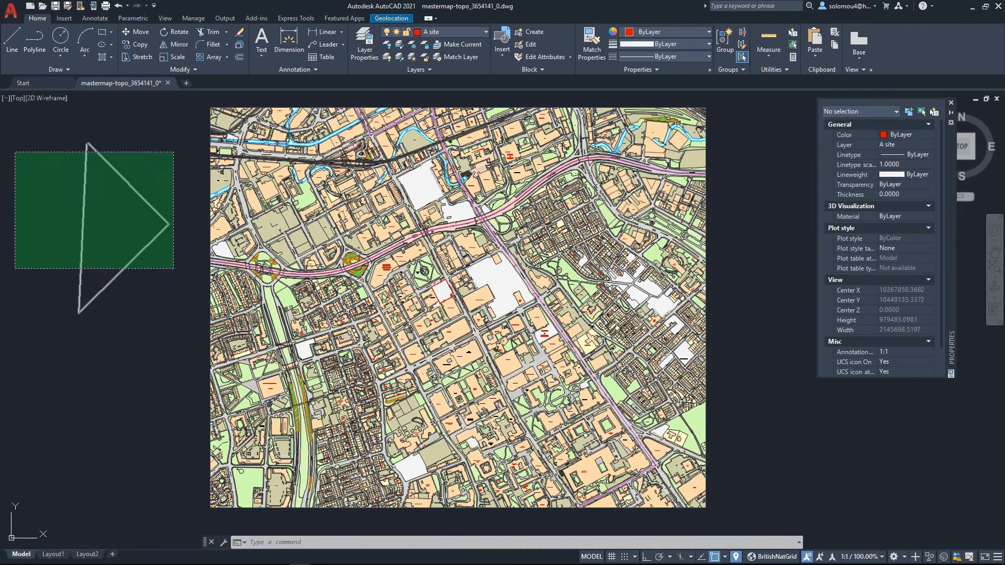
{"action": "left_click", "coordinate": [14, 140]}
{"action": "key", "text": "Delete"}
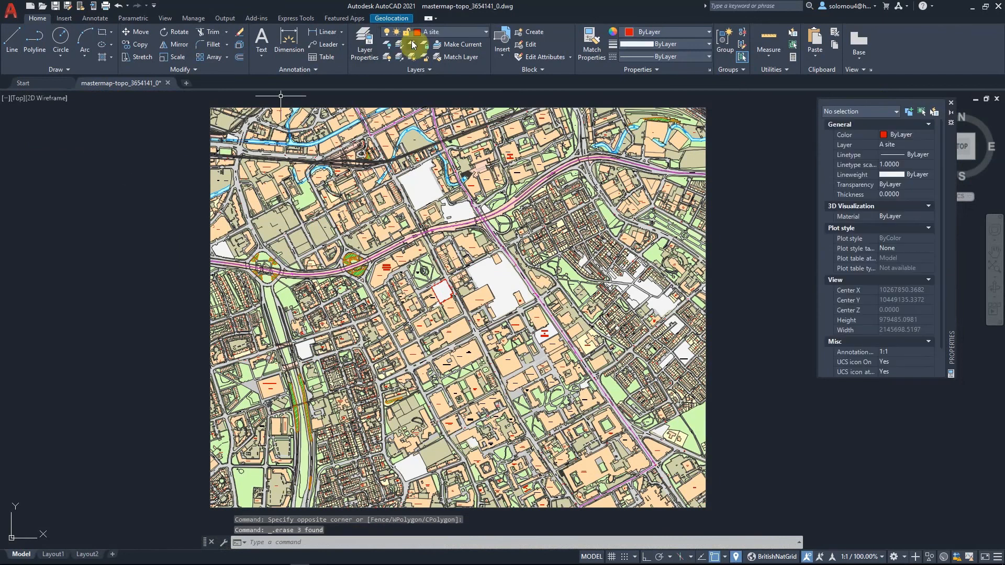
- Freeze every layer except A site and Building_Area in the layer manager
{"action": "left_click", "coordinate": [370, 39]}
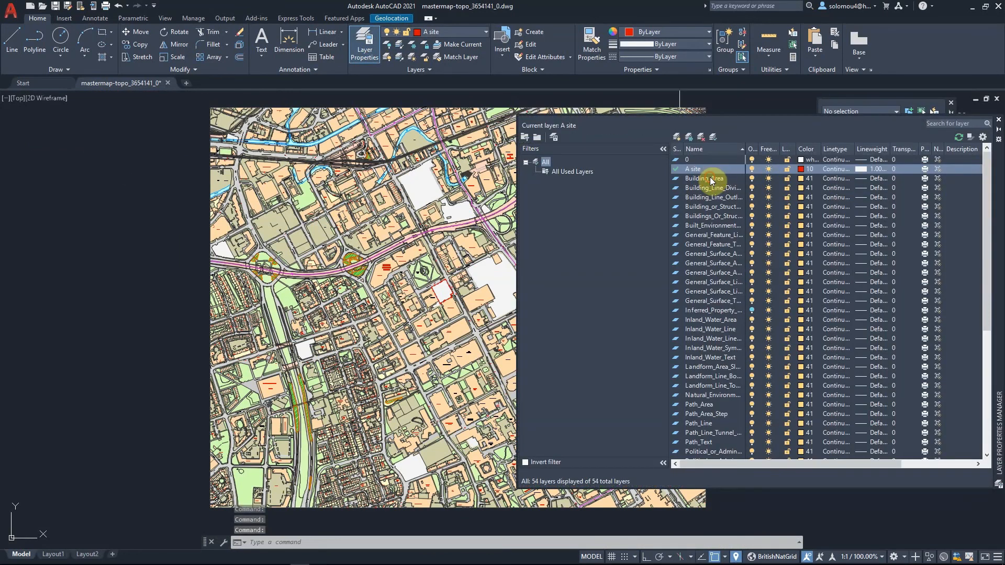
{"action": "left_click", "coordinate": [710, 178], "text": "shift"}
{"action": "key", "text": "ctrl+a"}
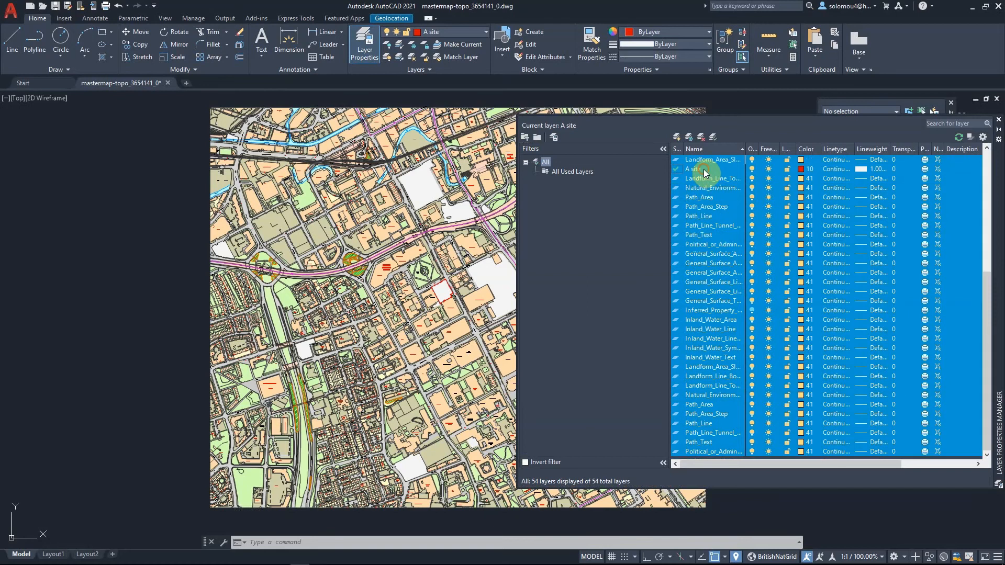
{"action": "left_click", "coordinate": [728, 173], "text": "ctrl"}
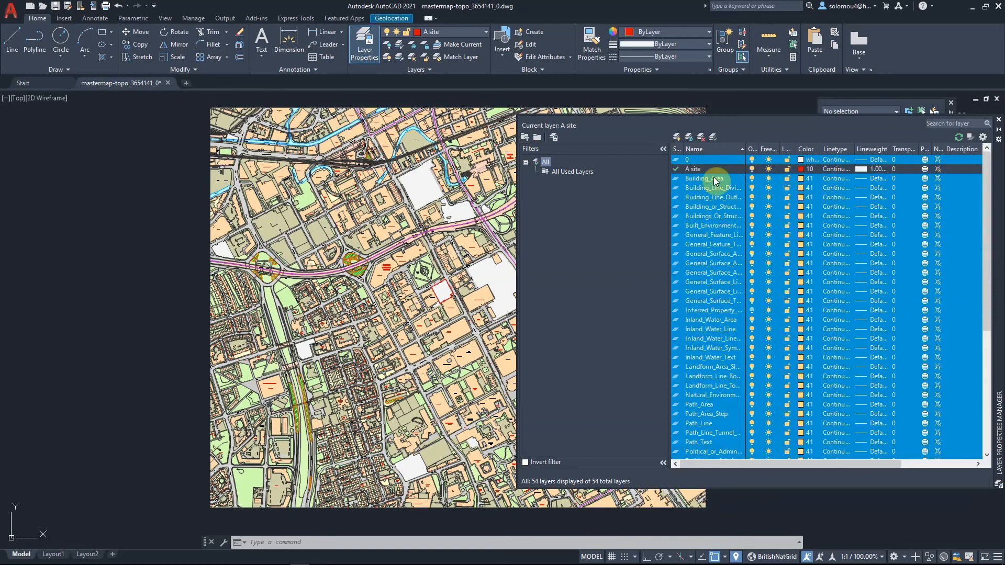
{"action": "left_click", "coordinate": [718, 179], "text": "ctrl"}
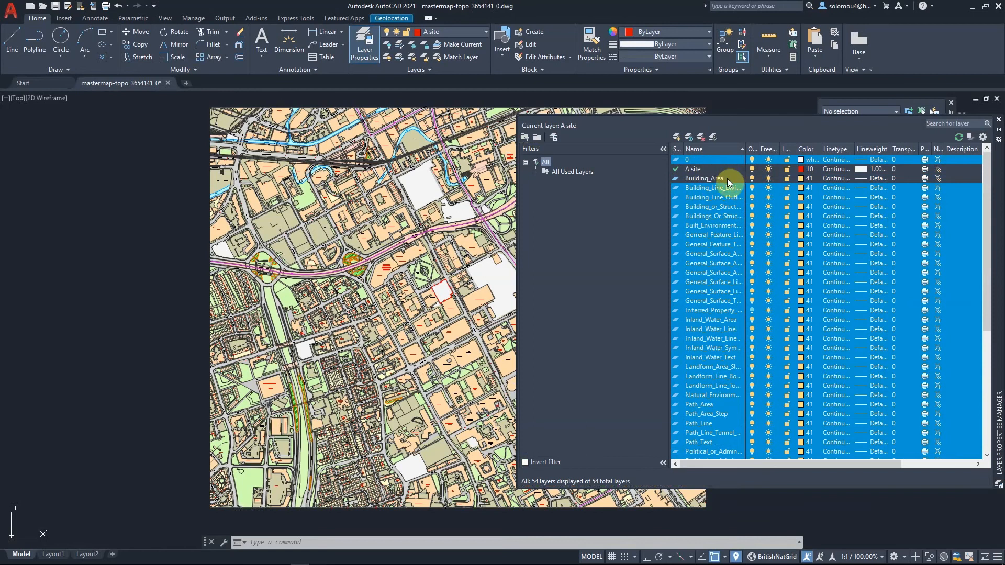
{"action": "left_click", "coordinate": [769, 210]}
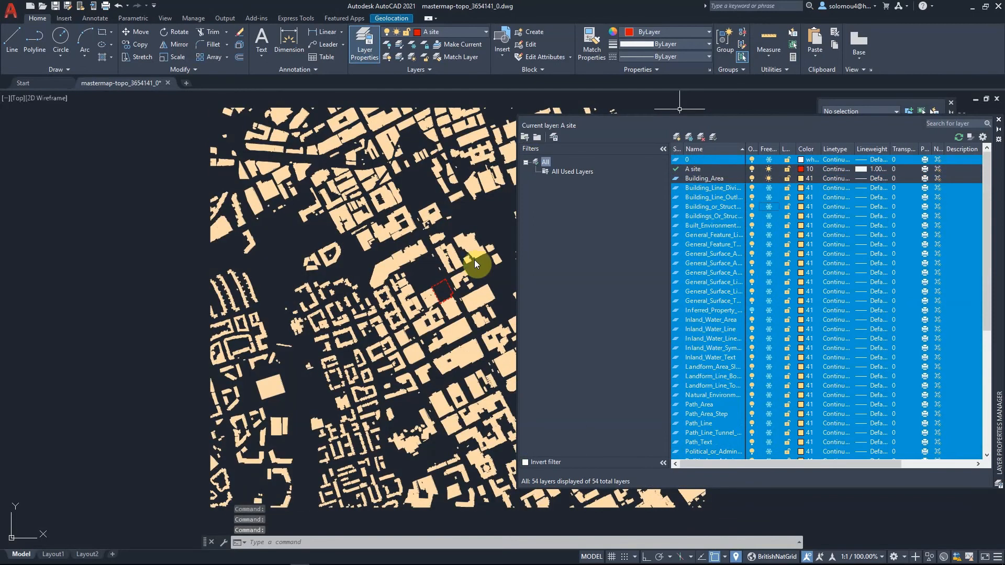
- Zoom around the drawing to inspect the site boundary among the remaining building footprints
{"action": "left_click", "coordinate": [113, 282]}
{"action": "left_click", "coordinate": [126, 266]}
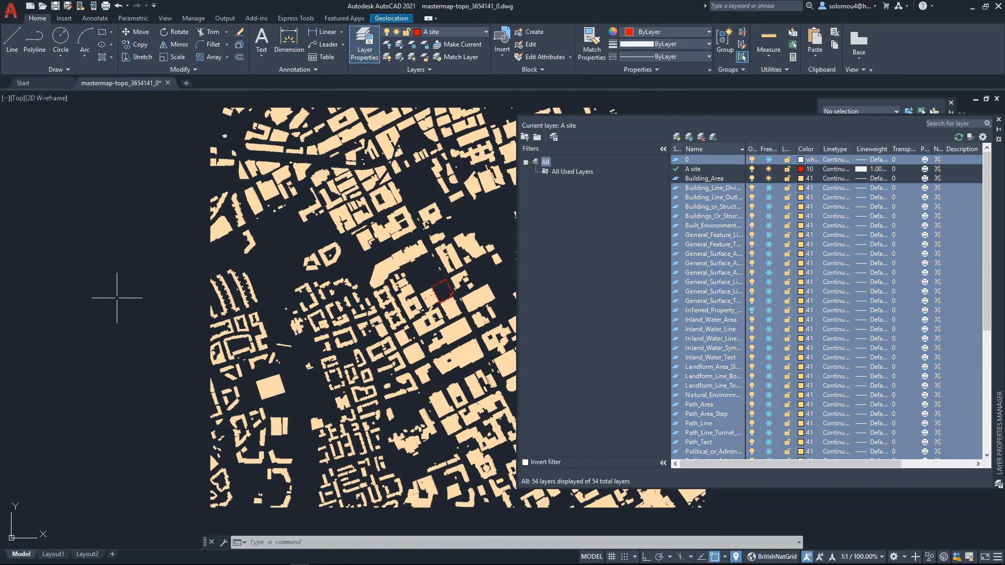
{"action": "scroll", "coordinate": [116, 298], "scroll_direction": "down", "scroll_amount": 5}
{"action": "scroll", "coordinate": [249, 284], "scroll_direction": "up", "scroll_amount": 5}
{"action": "scroll", "coordinate": [173, 318], "scroll_direction": "up", "scroll_amount": 8}
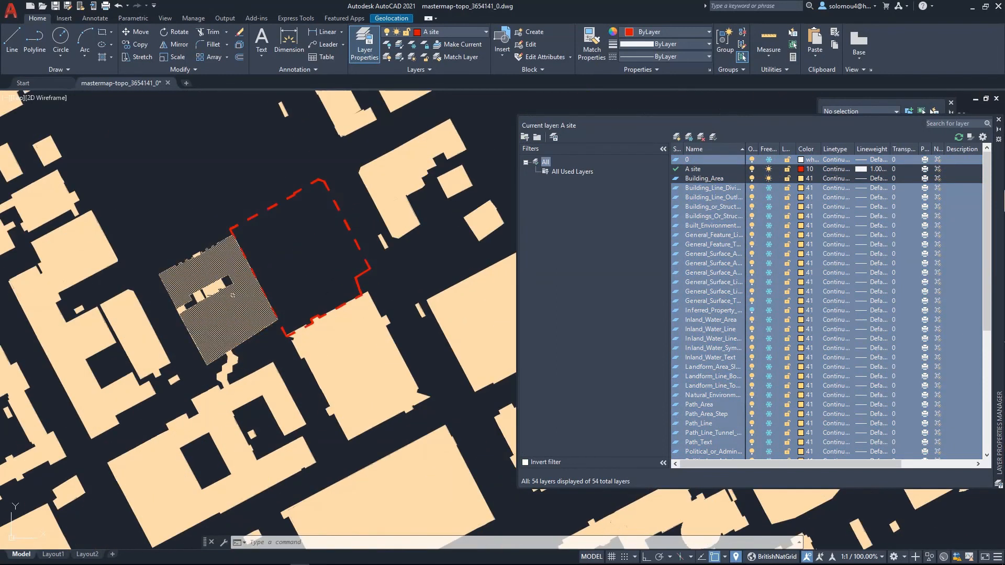
{"action": "scroll", "coordinate": [232, 295], "scroll_direction": "down", "scroll_amount": 6}
{"action": "scroll", "coordinate": [340, 199], "scroll_direction": "down", "scroll_amount": 1}
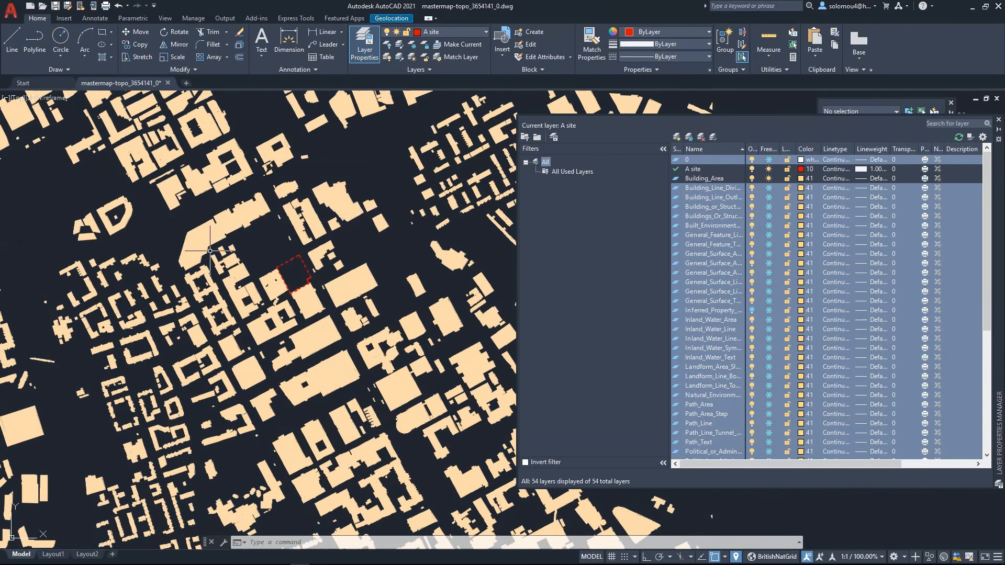
{"action": "scroll", "coordinate": [210, 251], "scroll_direction": "down", "scroll_amount": 3}
{"action": "scroll", "coordinate": [225, 291], "scroll_direction": "down", "scroll_amount": 2}
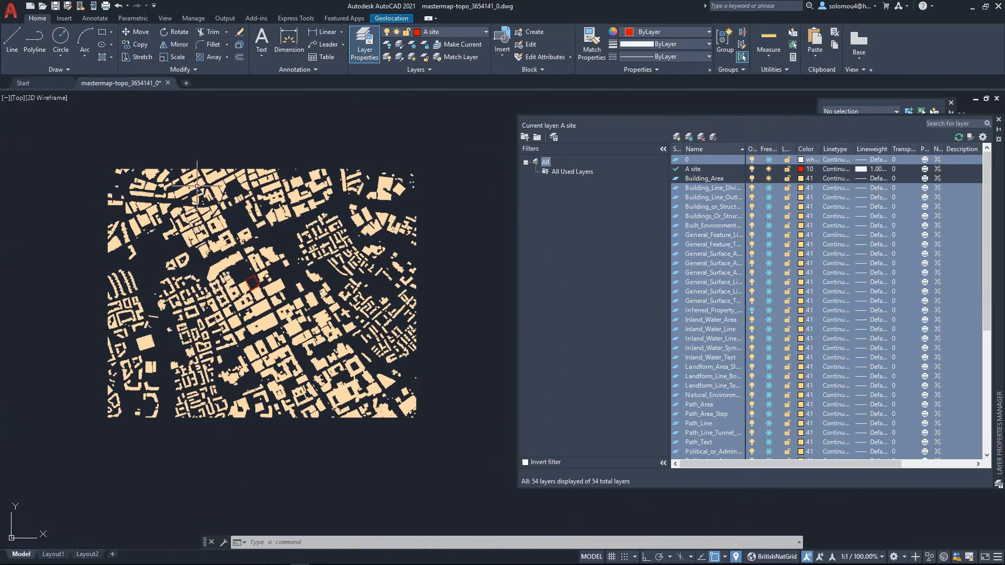
{"action": "left_click", "coordinate": [999, 119]}
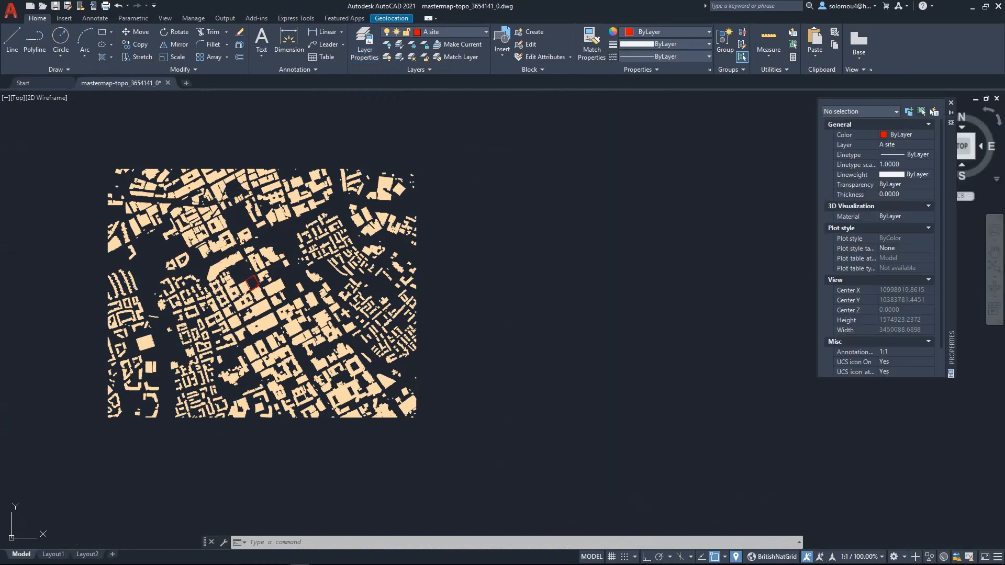
{"action": "scroll", "coordinate": [28, 274], "scroll_direction": "up", "scroll_amount": 2}
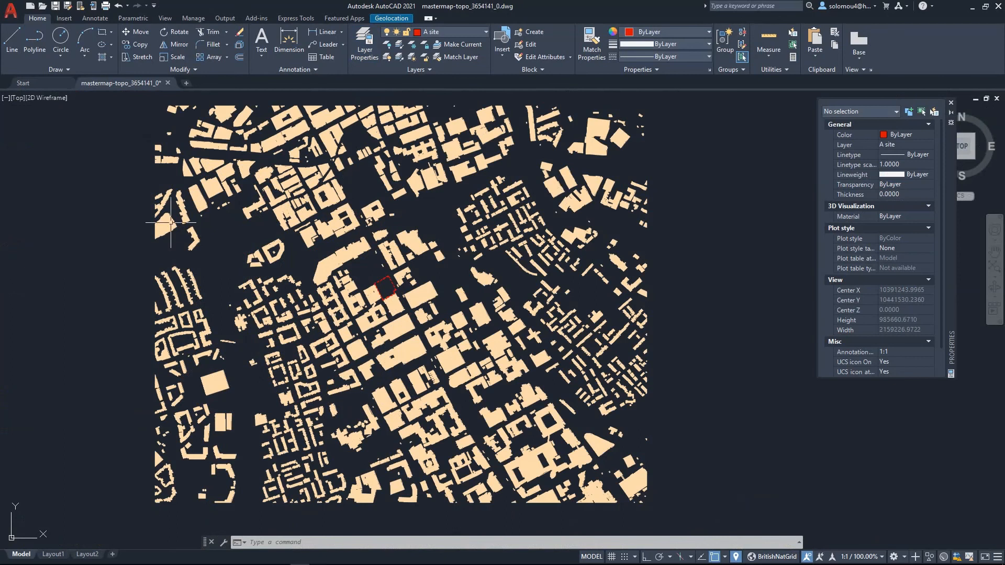
- Create a new layout and switch to it
{"action": "mouse_move", "coordinate": [596, 315]}
{"action": "left_click", "coordinate": [114, 557]}
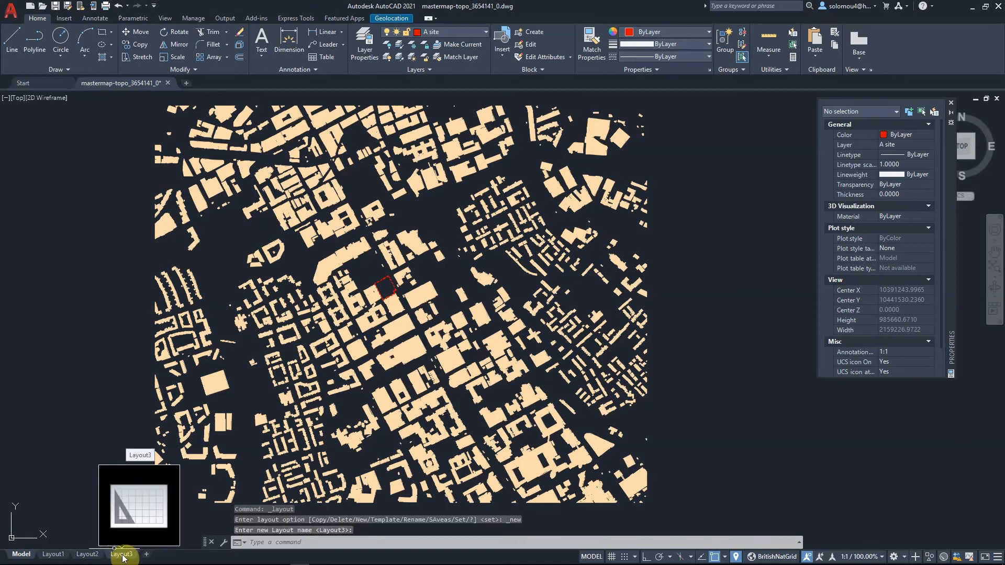
{"action": "right_click", "coordinate": [118, 557]}
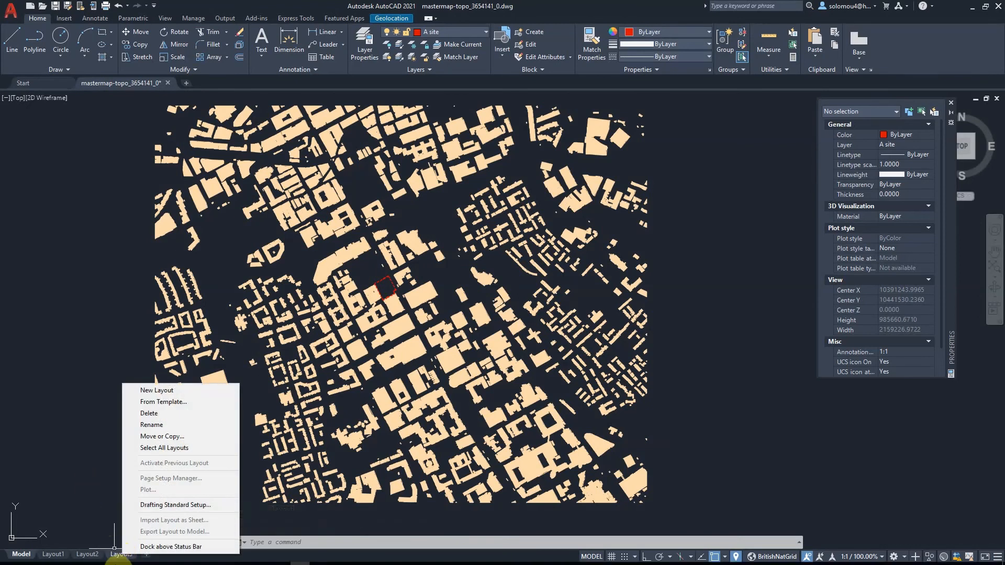
{"action": "left_click", "coordinate": [119, 553]}
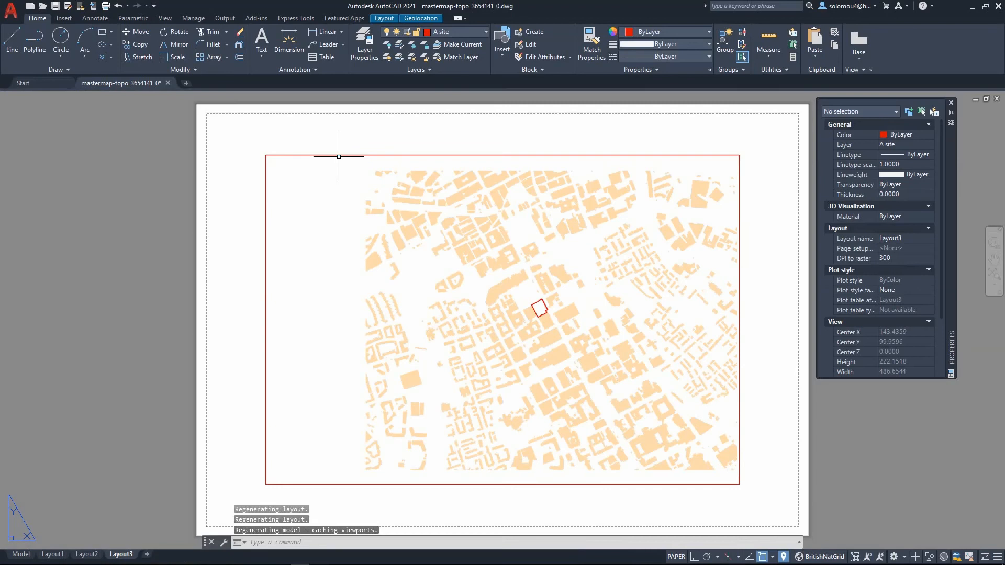
{"action": "left_click", "coordinate": [338, 156]}
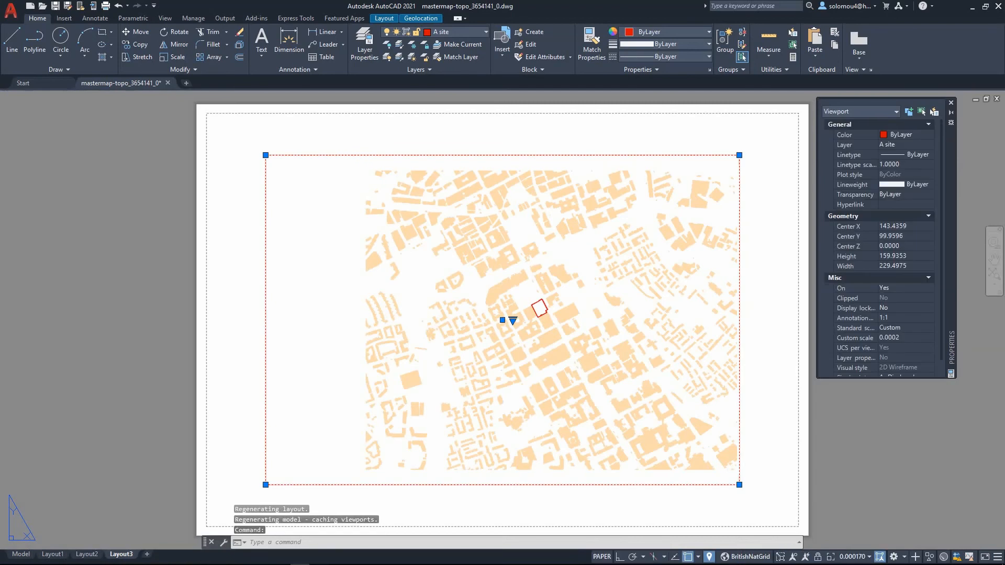
{"action": "key", "text": "Escape"}
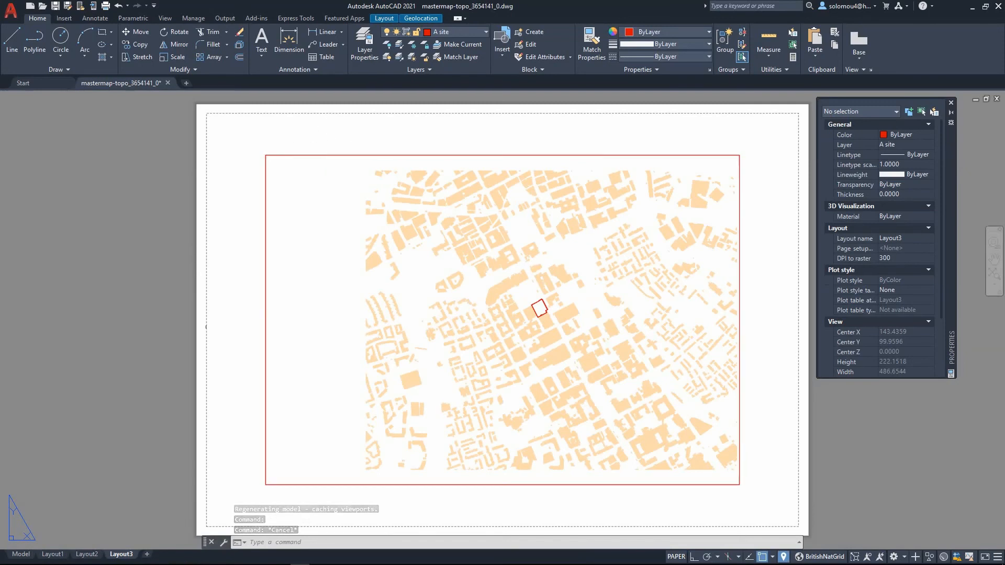
{"action": "right_click", "coordinate": [122, 554]}
{"action": "left_click", "coordinate": [184, 476]}
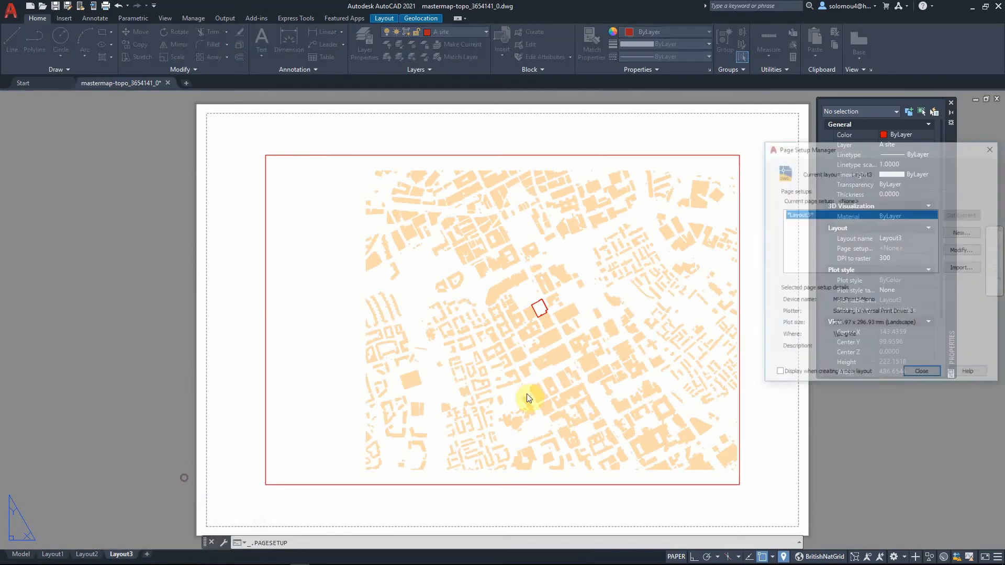
{"action": "left_click", "coordinate": [962, 250]}
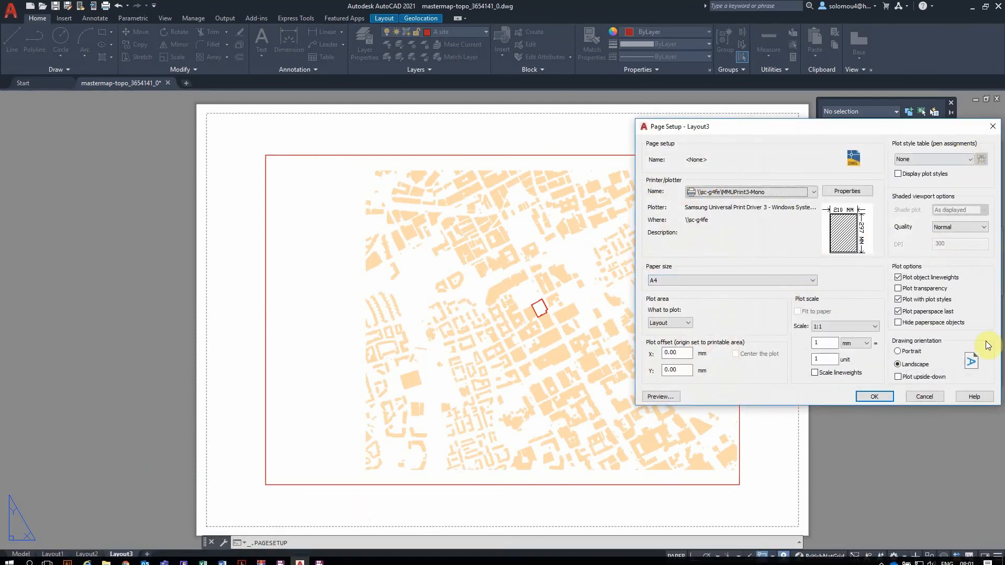
{"action": "left_click", "coordinate": [935, 396]}
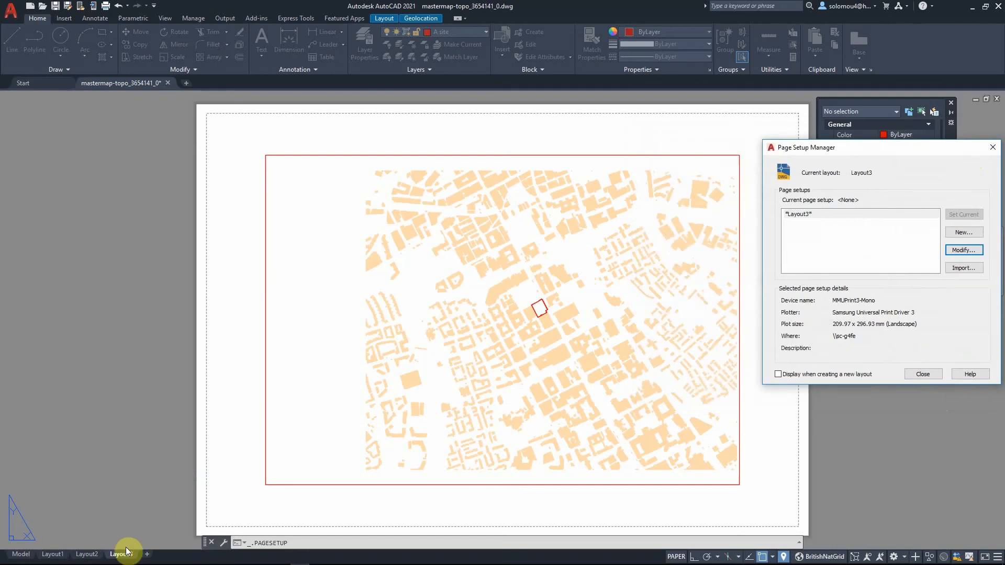
{"action": "left_click", "coordinate": [827, 216]}
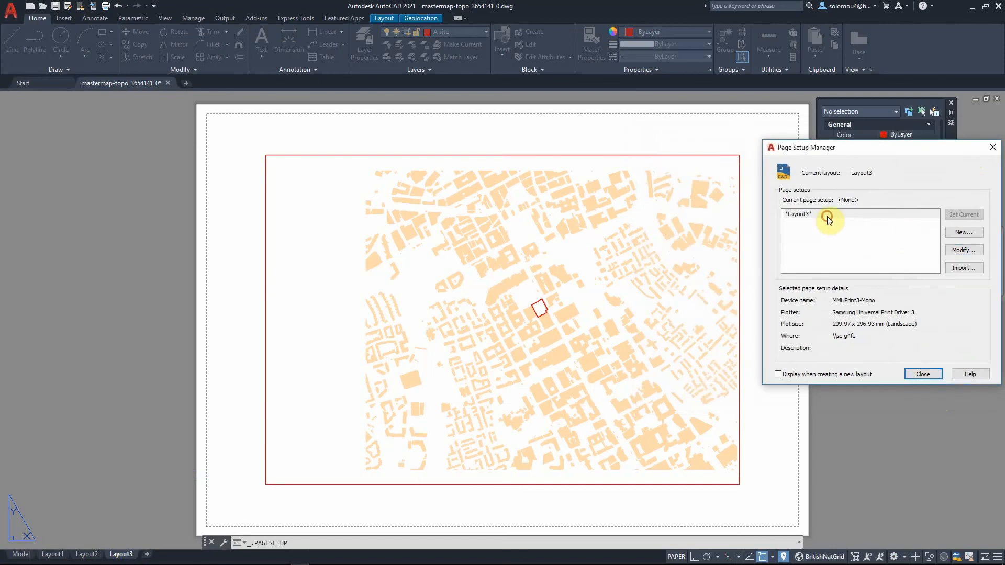
{"action": "right_click", "coordinate": [823, 211]}
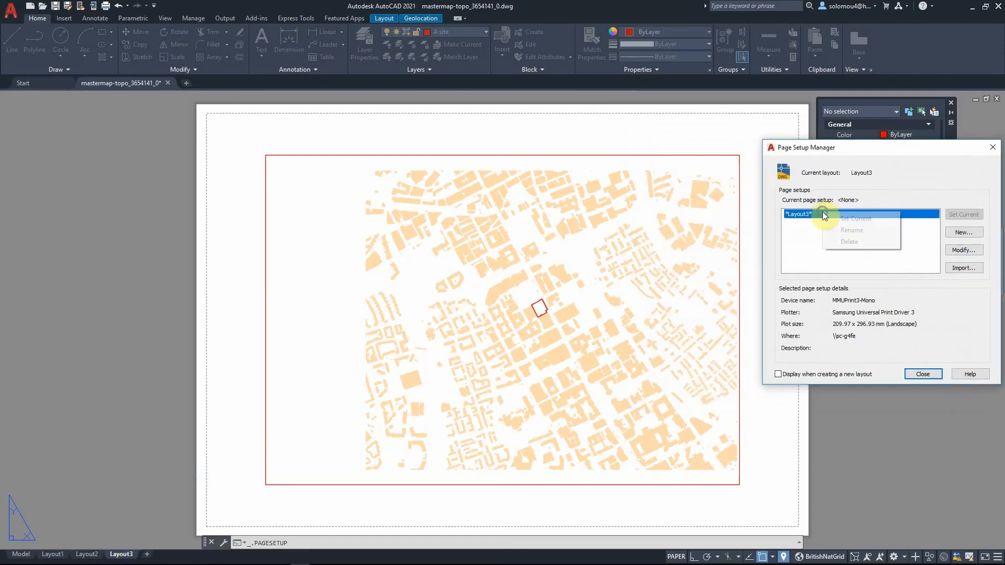
{"action": "left_click", "coordinate": [993, 148]}
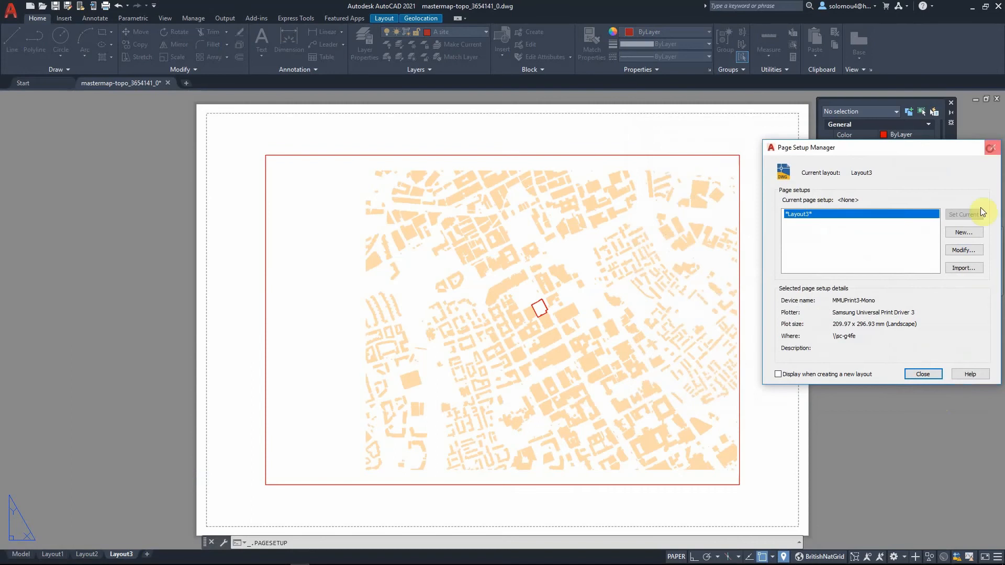
{"action": "left_click", "coordinate": [993, 148]}
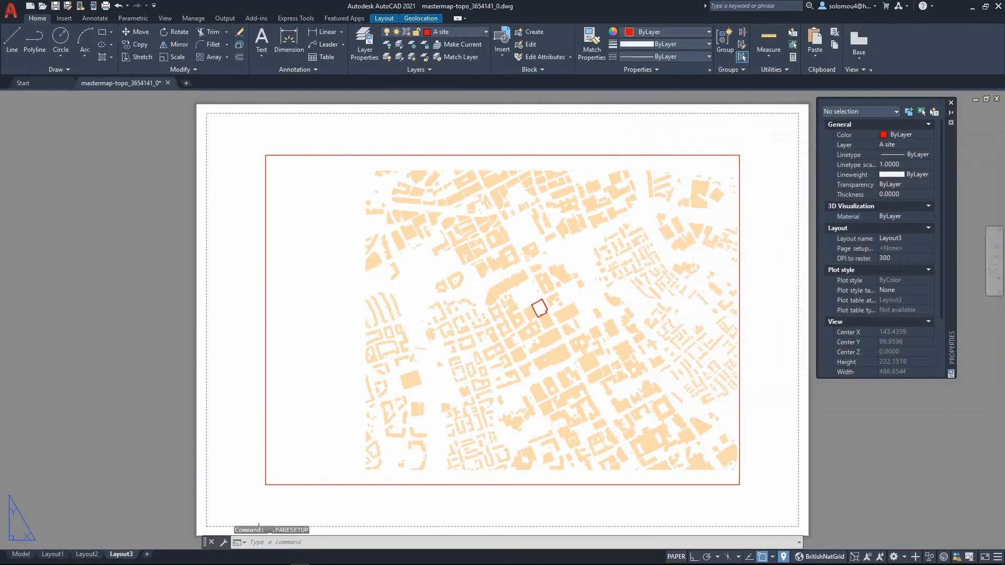
- Rename the new layout to Figure_Ground_1_1250@A1
{"action": "right_click", "coordinate": [120, 556]}
{"action": "left_click", "coordinate": [181, 413]}
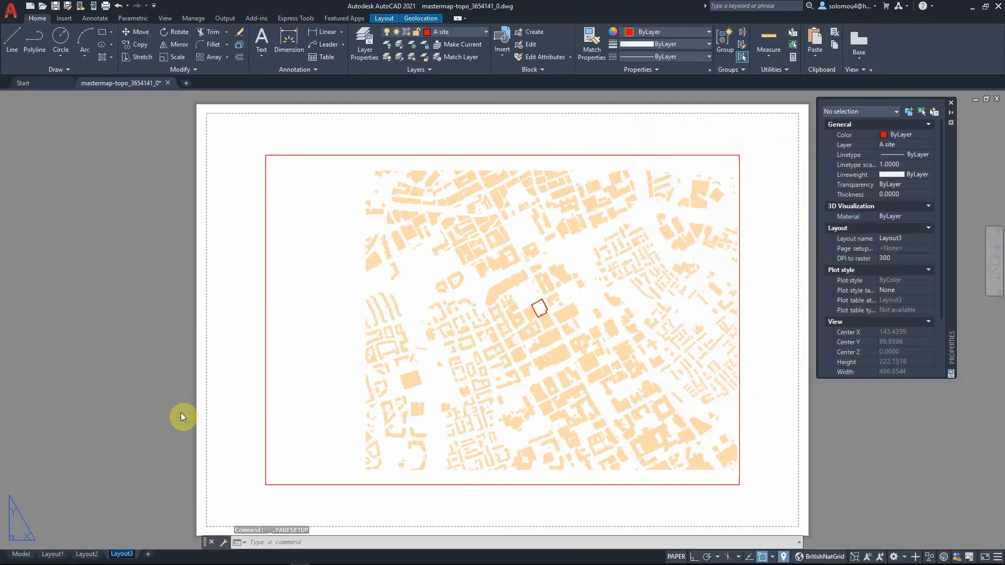
{"action": "key", "text": "Caps_Lock"}
{"action": "key", "text": "Caps_Lock"}
{"action": "type", "text": "Figure"}
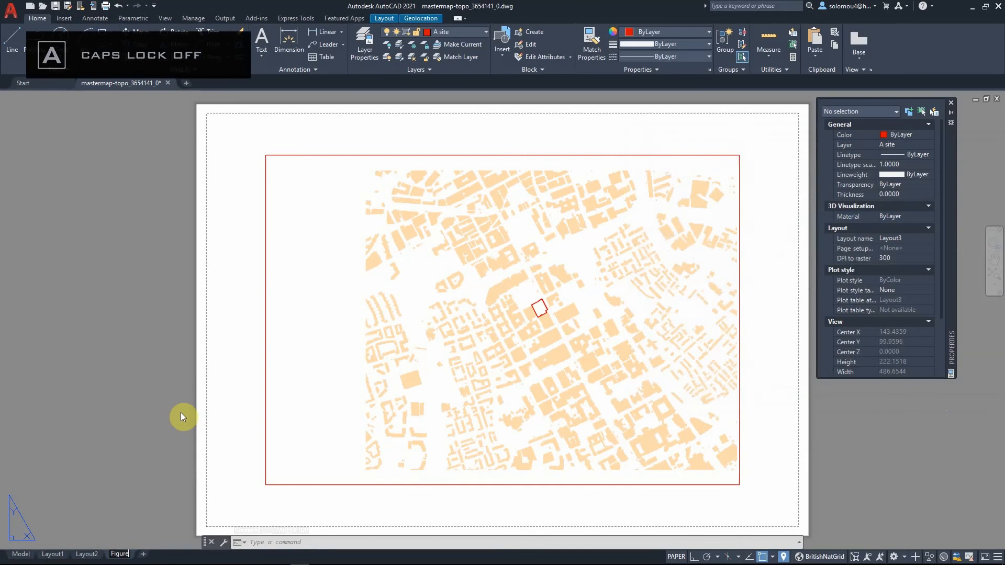
{"action": "key", "text": "Return"}
{"action": "key", "text": "Caps_Lock"}
{"action": "type", "text": "_G"}
{"action": "key", "text": "Caps_Lock"}
{"action": "type", "text": "round_1"}
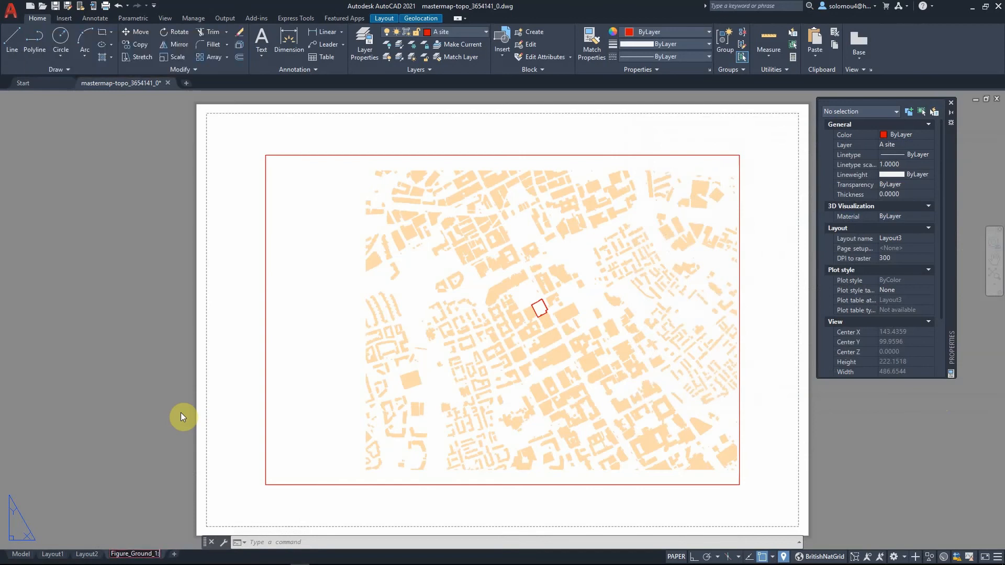
{"action": "type", "text": "_1250@"}
{"action": "key", "text": "Caps_Lock"}
{"action": "type", "text": "A2"}
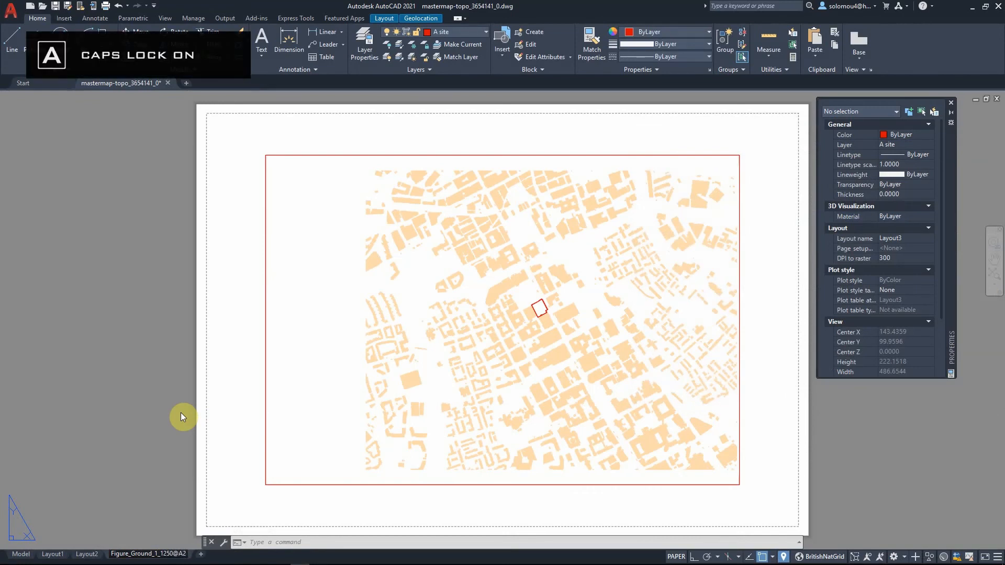
{"action": "key", "text": "BackSpace"}
{"action": "type", "text": "1"}
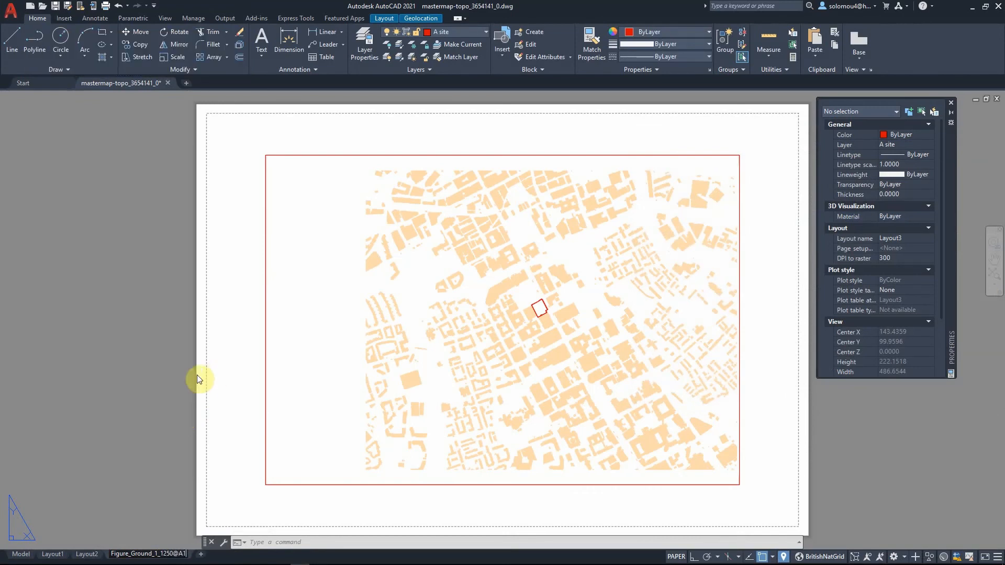
{"action": "left_click", "coordinate": [136, 441]}
{"action": "key", "text": "Escape"}
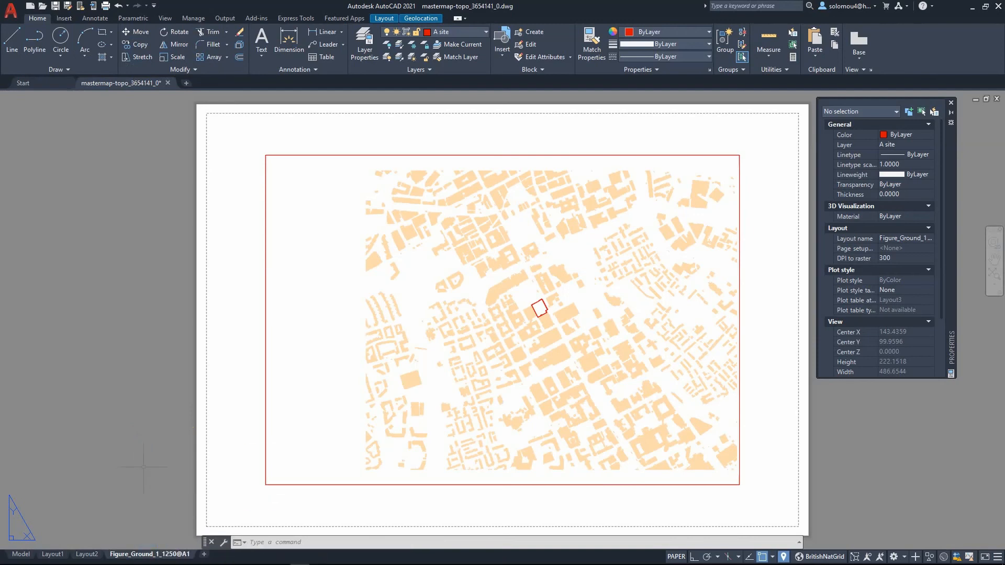
- Modify the layout's page setup and choose DWG To PDF.pc3 as the printer
{"action": "right_click", "coordinate": [176, 556]}
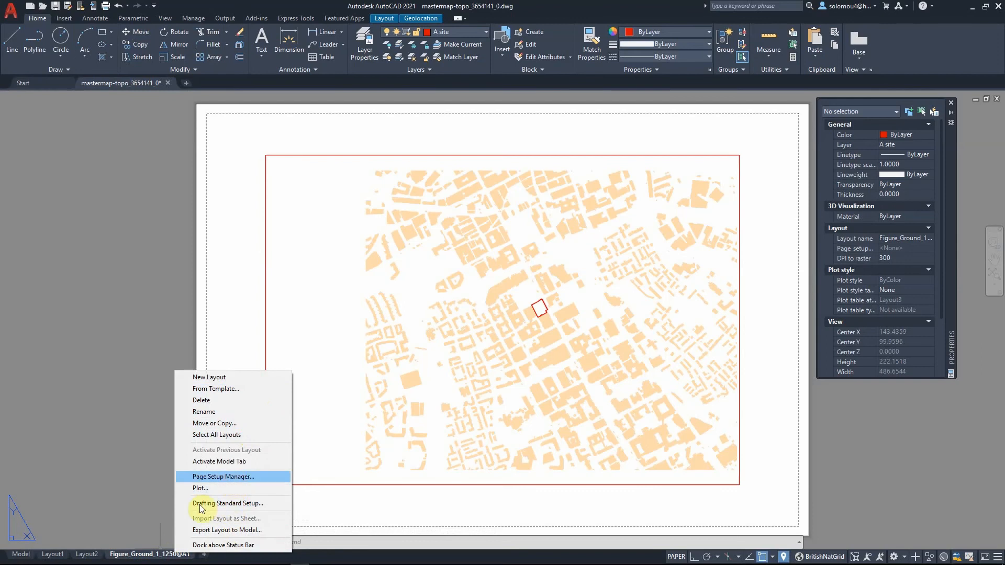
{"action": "left_click", "coordinate": [202, 477]}
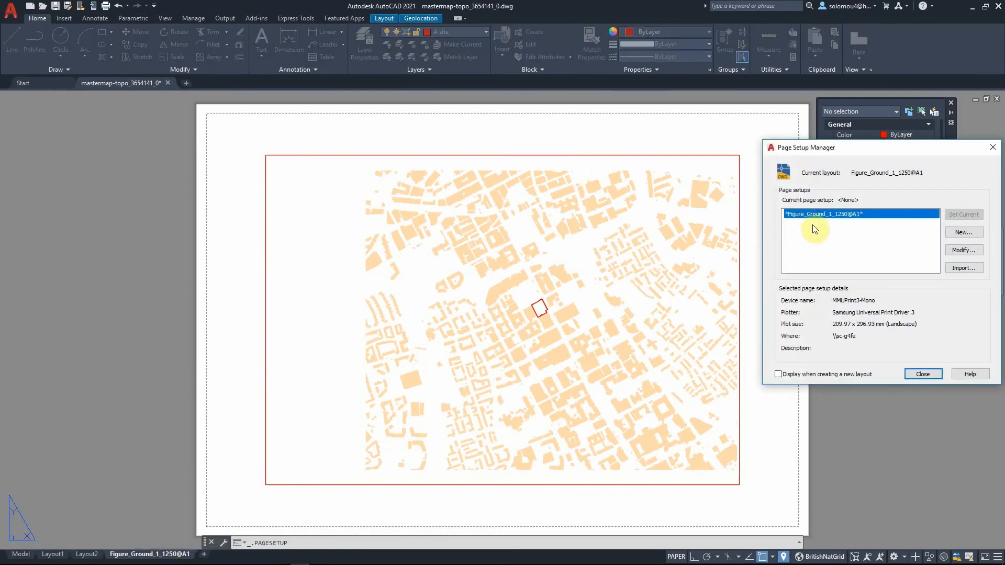
{"action": "left_click", "coordinate": [958, 248]}
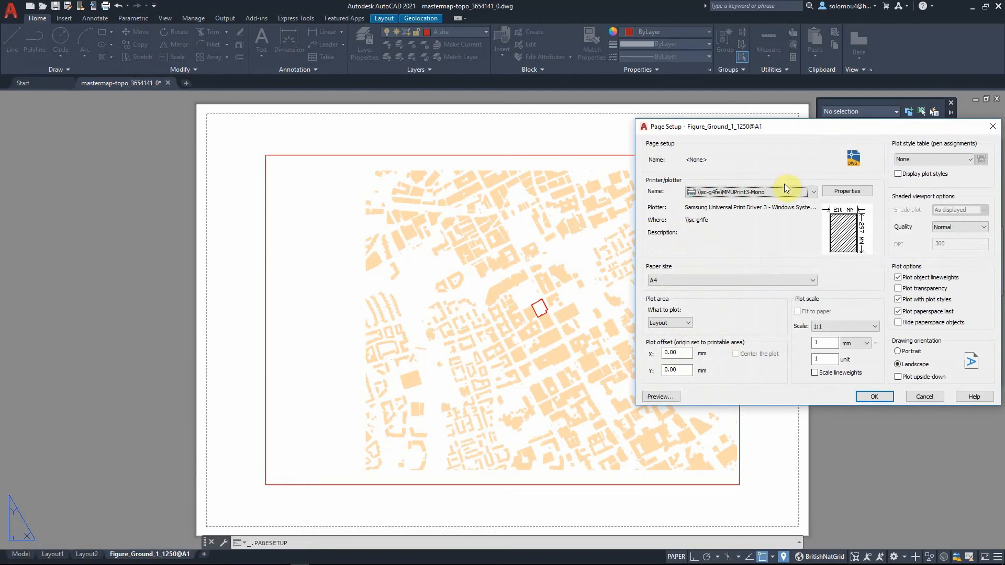
{"action": "left_click", "coordinate": [784, 190]}
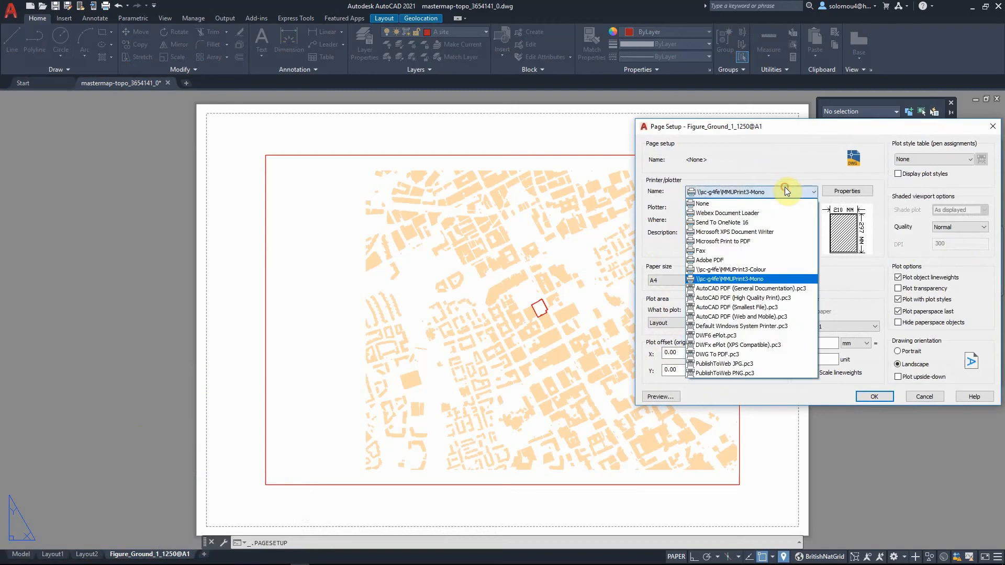
{"action": "left_click", "coordinate": [770, 354]}
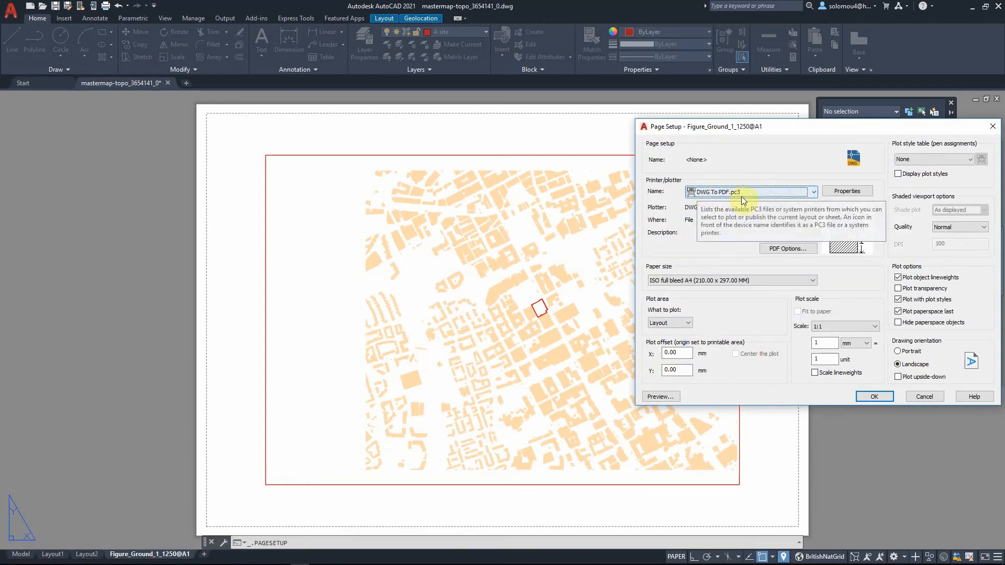
- Set the paper size to ISO full bleed A1 (841.00 x 594.00 MM)
{"action": "left_click", "coordinate": [721, 281]}
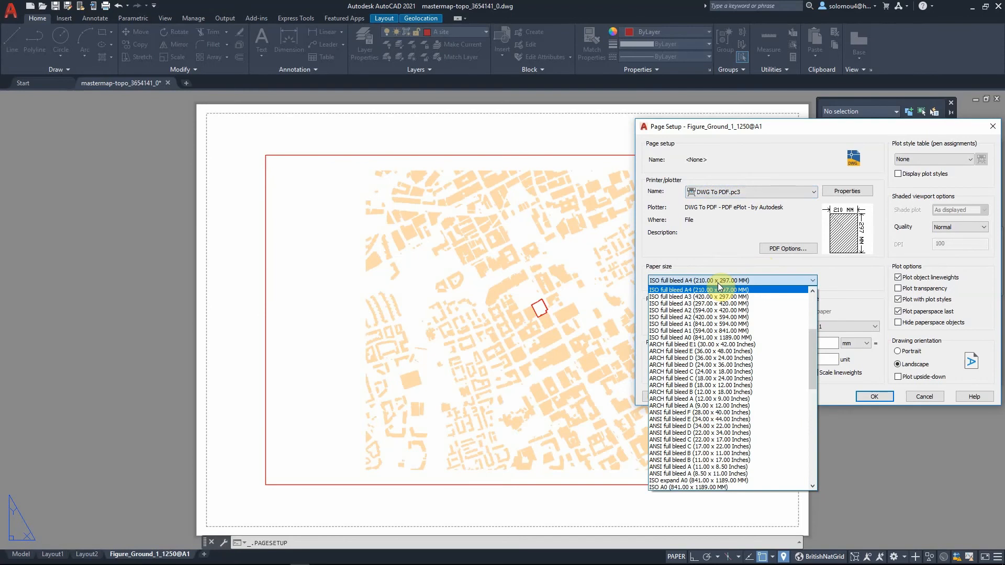
{"action": "left_click", "coordinate": [730, 331]}
{"action": "left_click", "coordinate": [721, 280]}
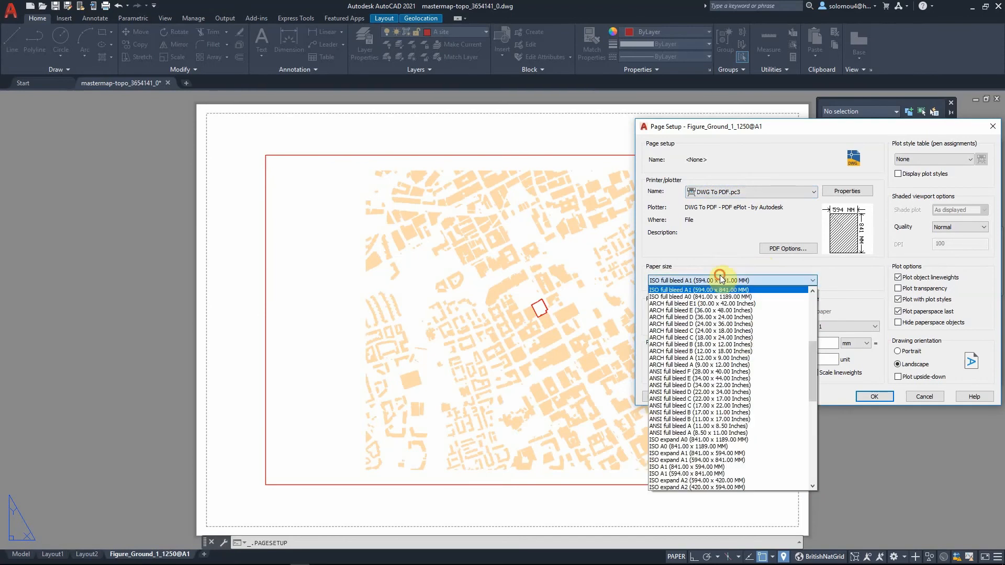
{"action": "scroll", "coordinate": [715, 309], "scroll_direction": "up", "scroll_amount": 1}
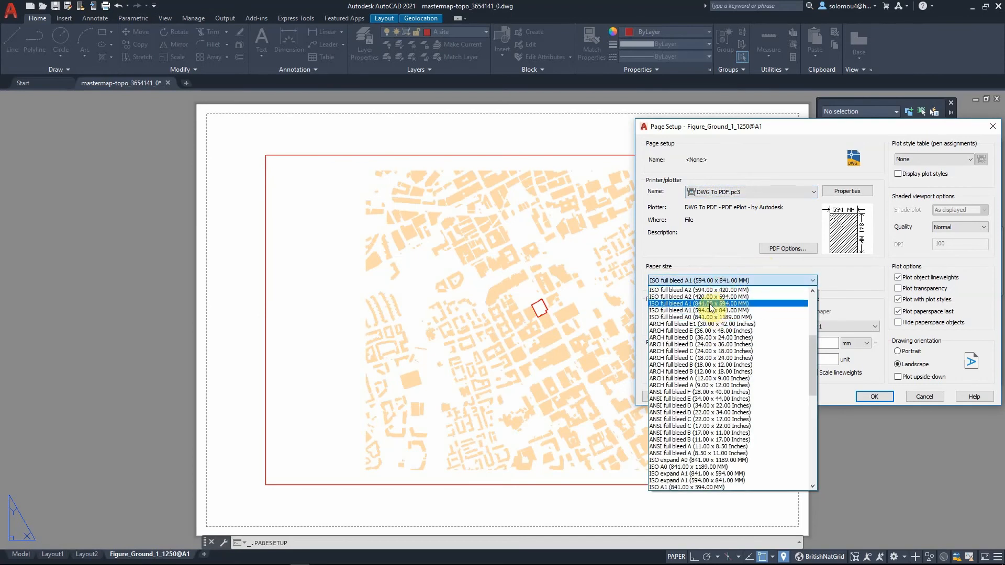
{"action": "left_click", "coordinate": [710, 304]}
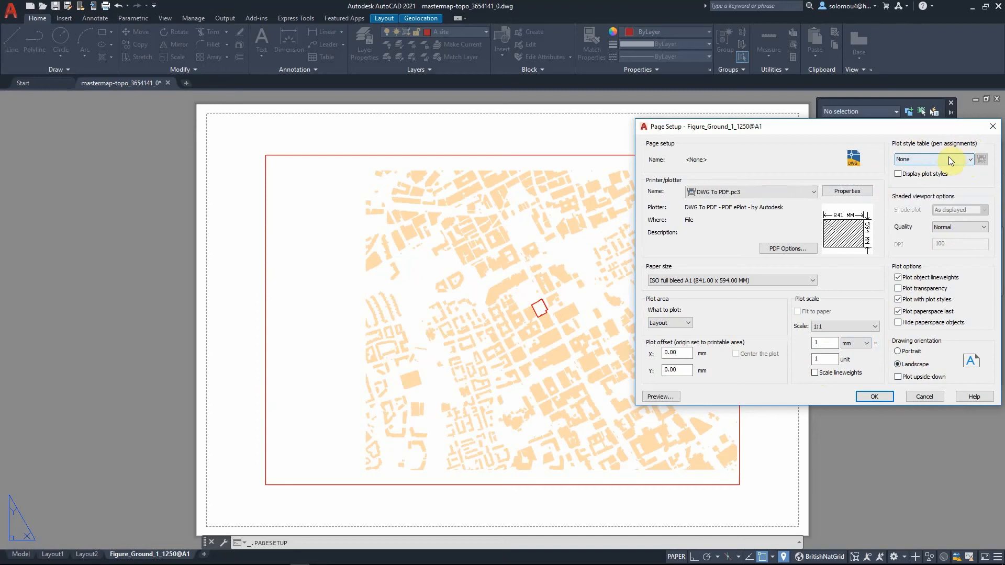
- Start a new color-dependent plot style table for the page setup, choosing to build it from scratch
{"action": "left_click", "coordinate": [898, 174]}
{"action": "left_click", "coordinate": [899, 175]}
{"action": "left_click", "coordinate": [930, 161]}
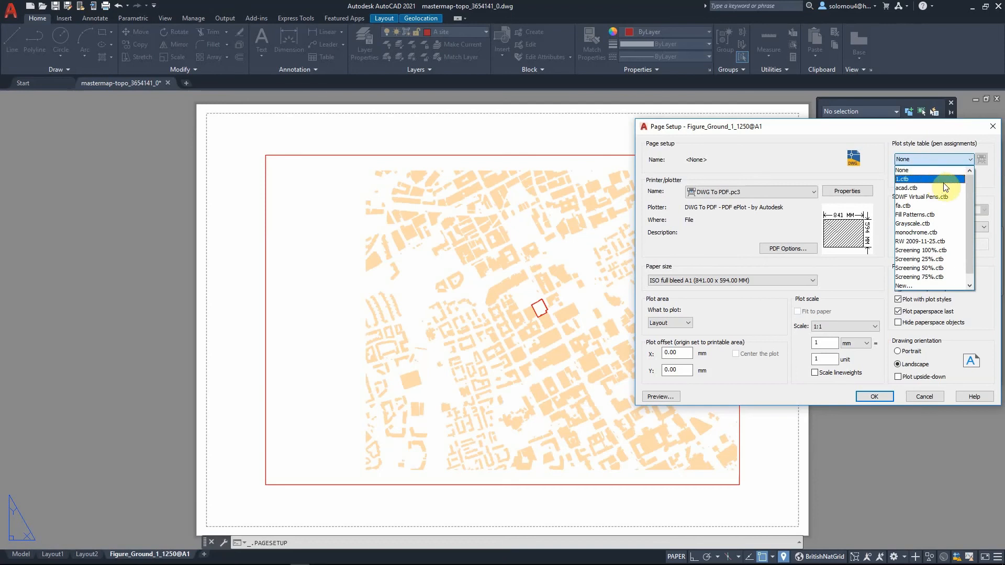
{"action": "left_click", "coordinate": [930, 166]}
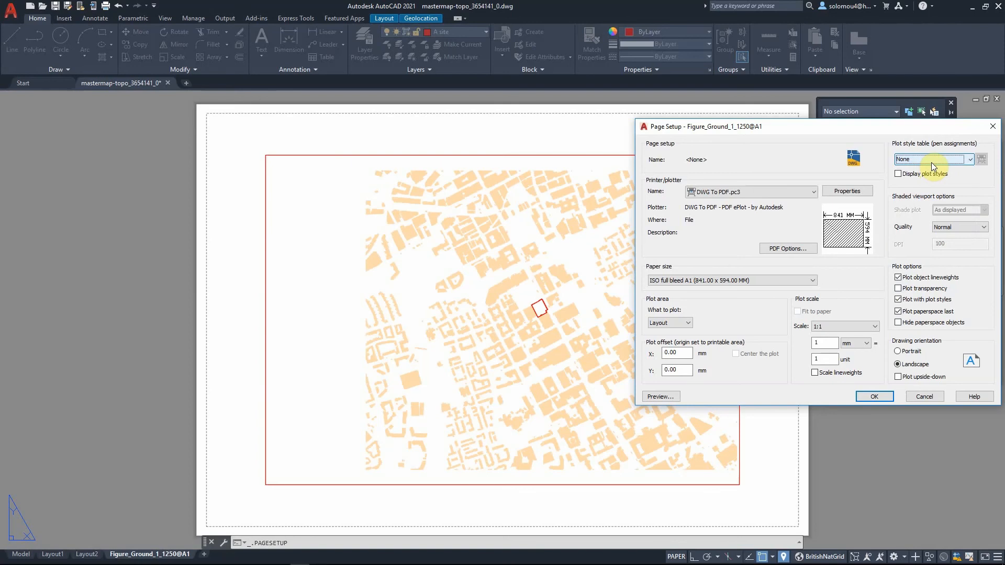
{"action": "left_click", "coordinate": [932, 163]}
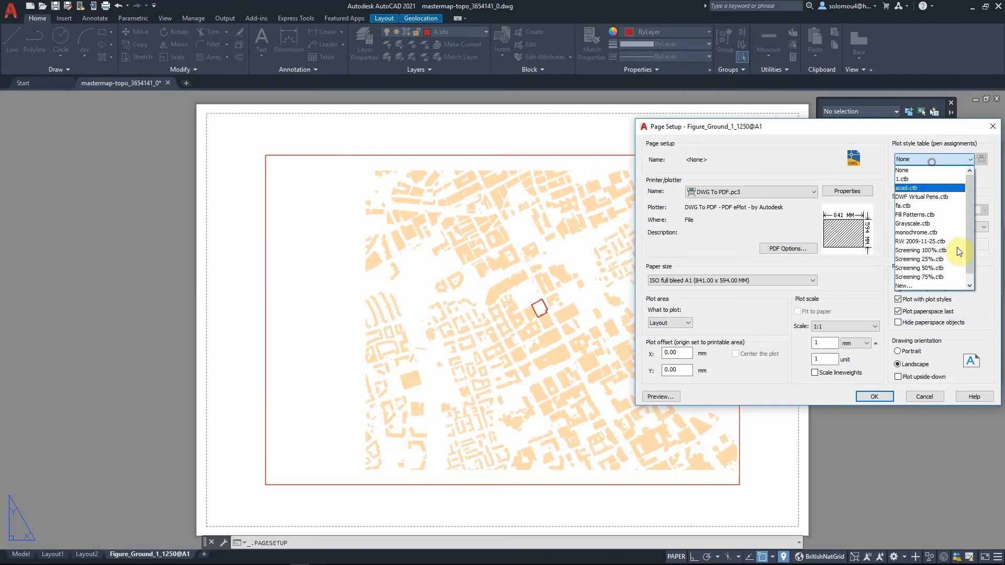
{"action": "left_click", "coordinate": [932, 278]}
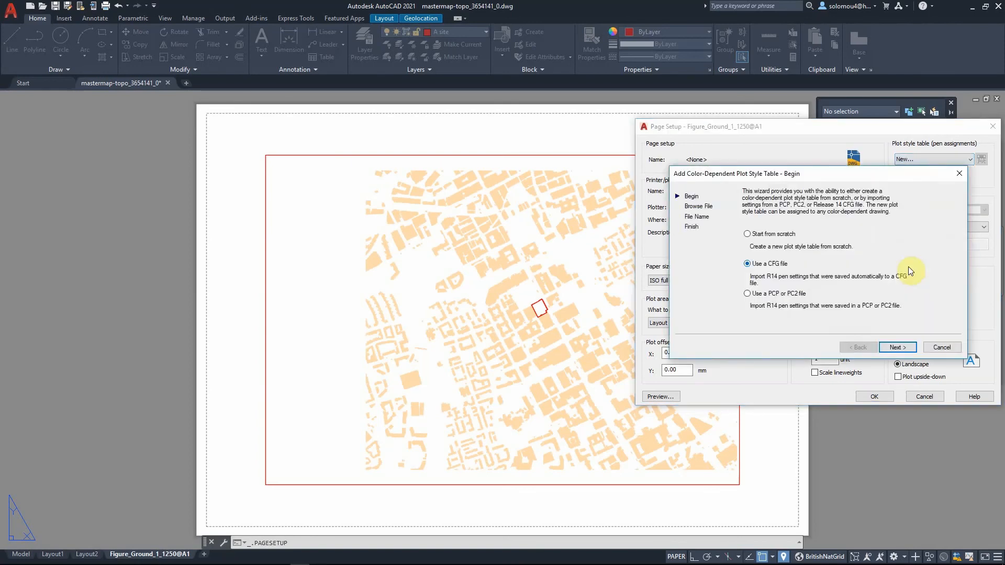
{"action": "left_click", "coordinate": [770, 234]}
{"action": "left_click", "coordinate": [890, 346]}
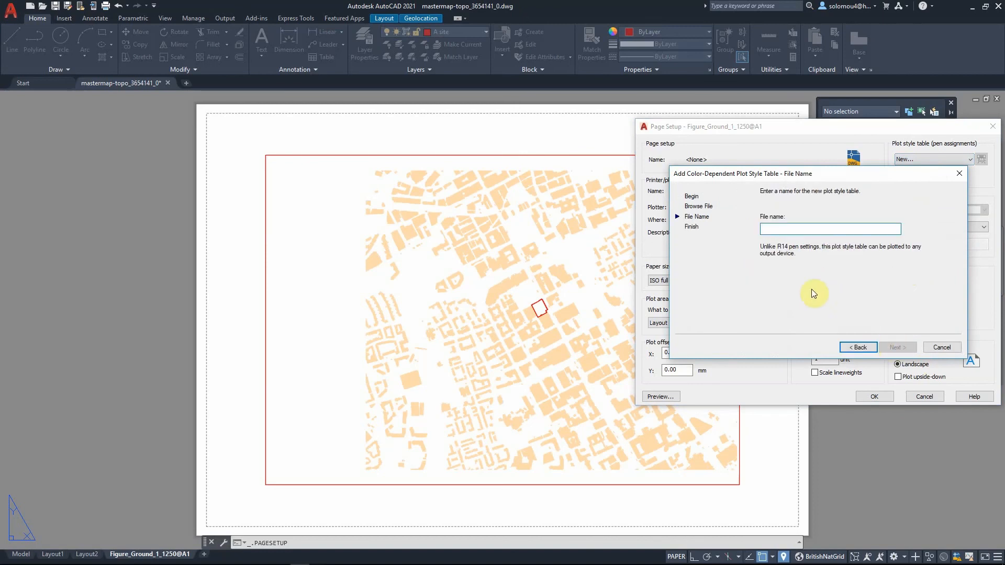
- Name the new plot style table Test and advance to the wizard's final page
{"action": "key", "text": "Caps_Lock"}
{"action": "type", "text": "t"}
{"action": "key", "text": "Caps_Lock"}
{"action": "type", "text": "EST"}
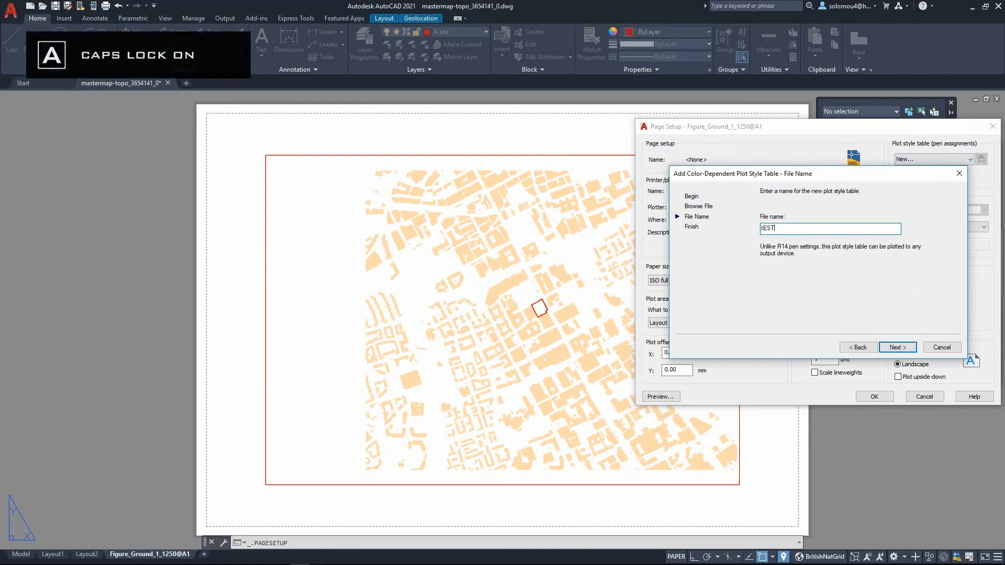
{"action": "key", "text": "BackSpace"}
{"action": "key", "text": "BackSpace"}
{"action": "key", "text": "BackSpace"}
{"action": "key", "text": "BackSpace"}
{"action": "type", "text": "T"}
{"action": "key", "text": "Caps_Lock"}
{"action": "type", "text": "es"}
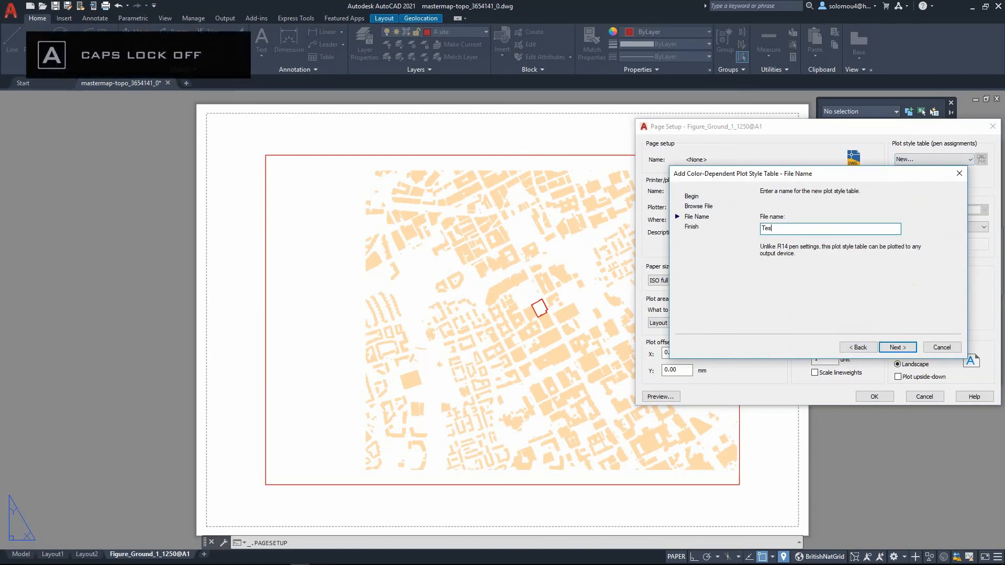
{"action": "type", "text": "t"}
{"action": "left_click", "coordinate": [897, 348]}
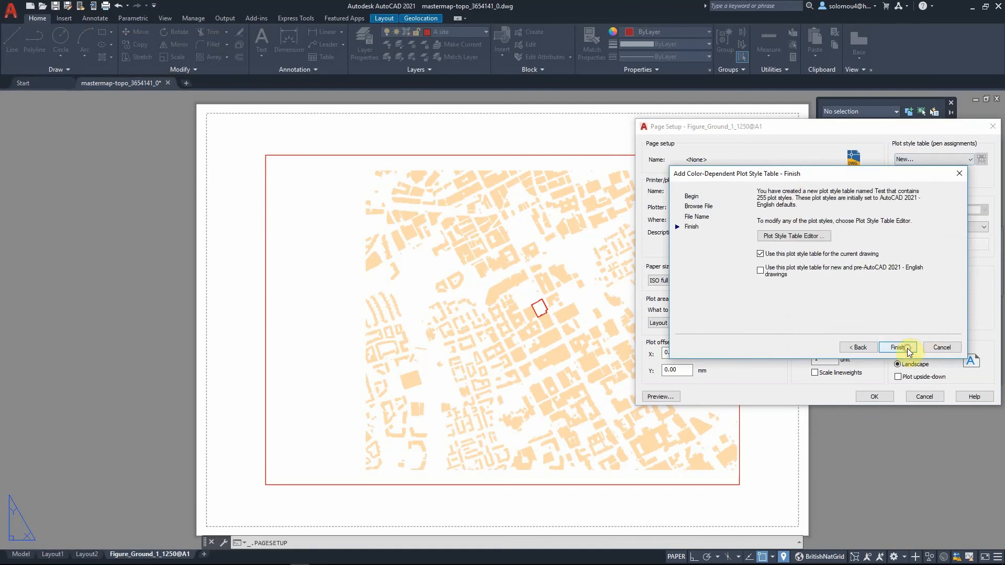
- Open the Plot Style Table Editor and examine the grayscale, linetype and lineweight options for the plot styles
{"action": "left_click", "coordinate": [790, 235]}
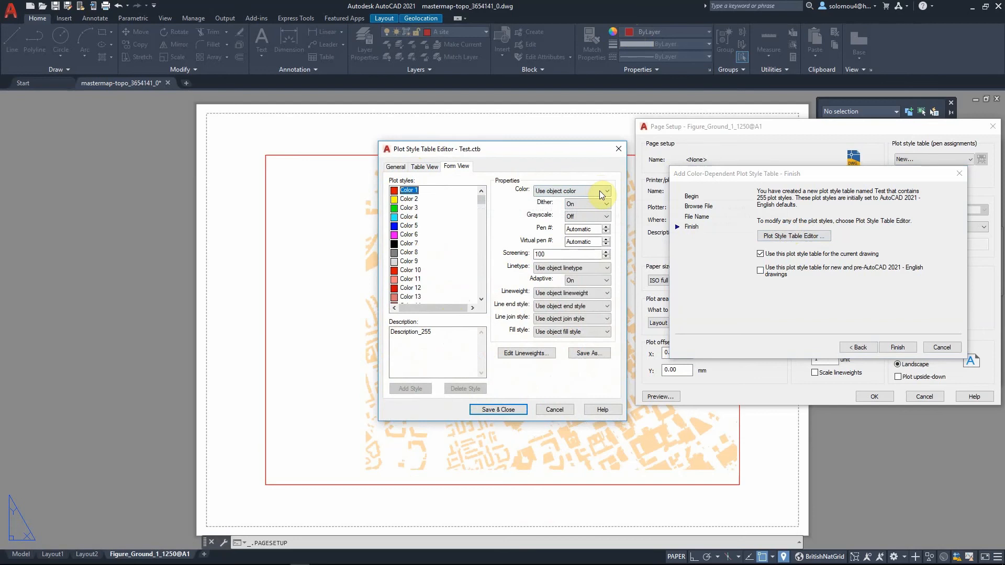
{"action": "left_click", "coordinate": [607, 217]}
{"action": "left_click", "coordinate": [605, 226]}
{"action": "left_click", "coordinate": [585, 268]}
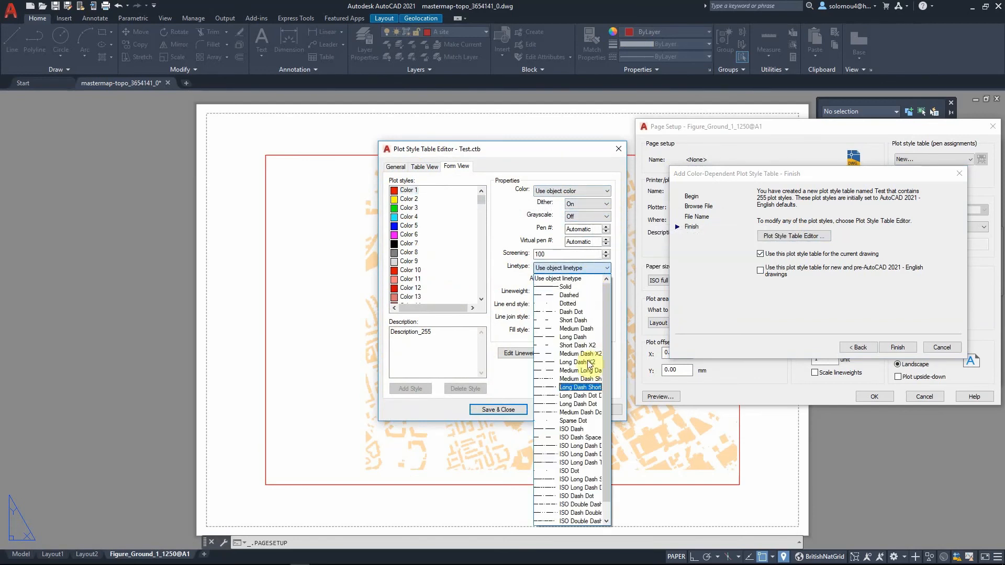
{"action": "left_click", "coordinate": [584, 266]}
{"action": "left_click", "coordinate": [594, 294]}
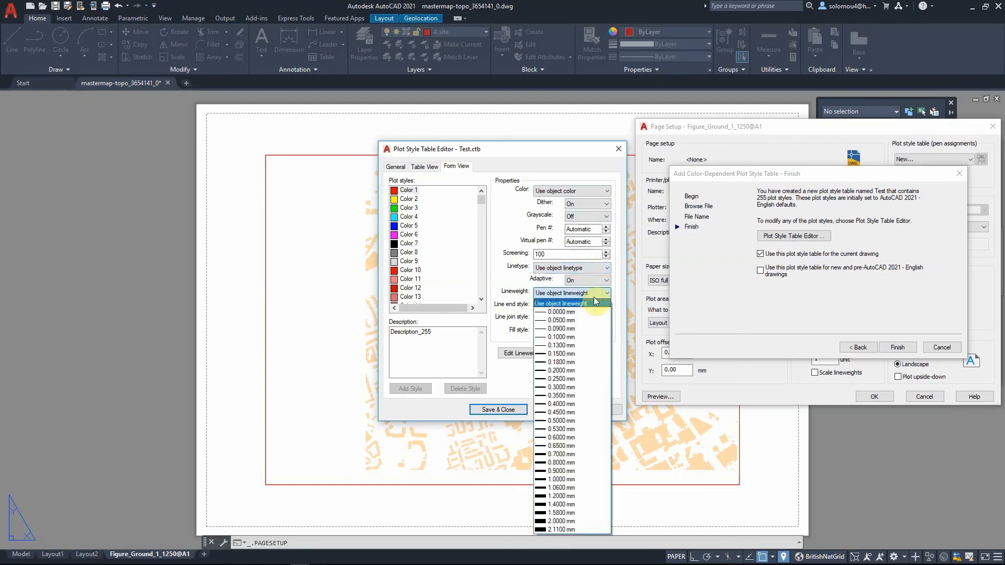
{"action": "left_click", "coordinate": [595, 295]}
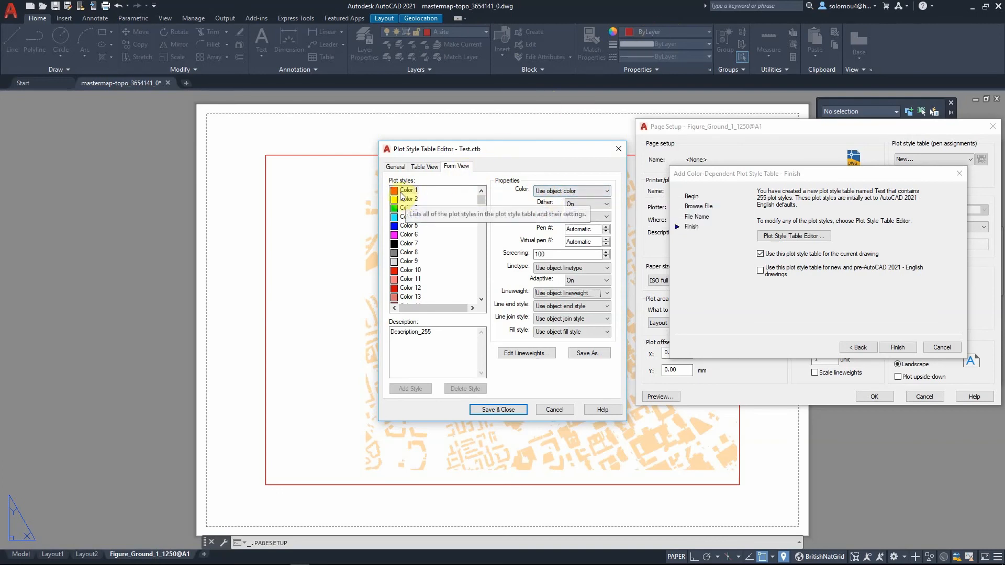
{"action": "left_click", "coordinate": [597, 293]}
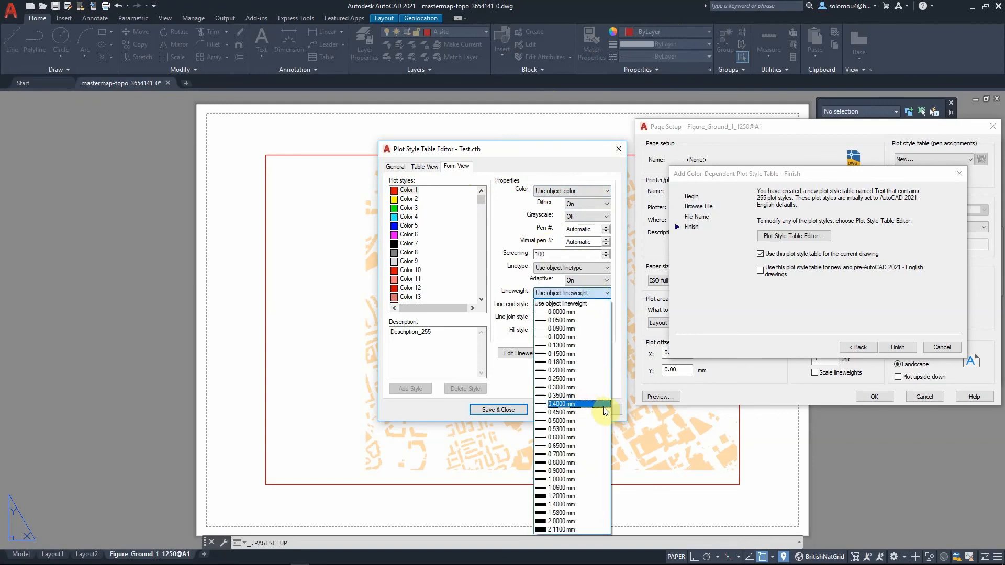
{"action": "left_click", "coordinate": [608, 263]}
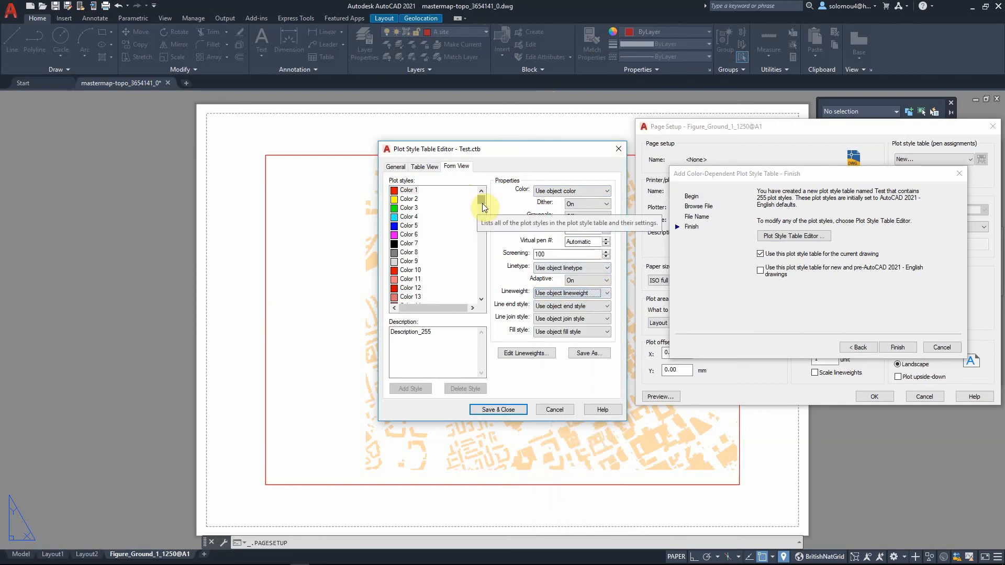
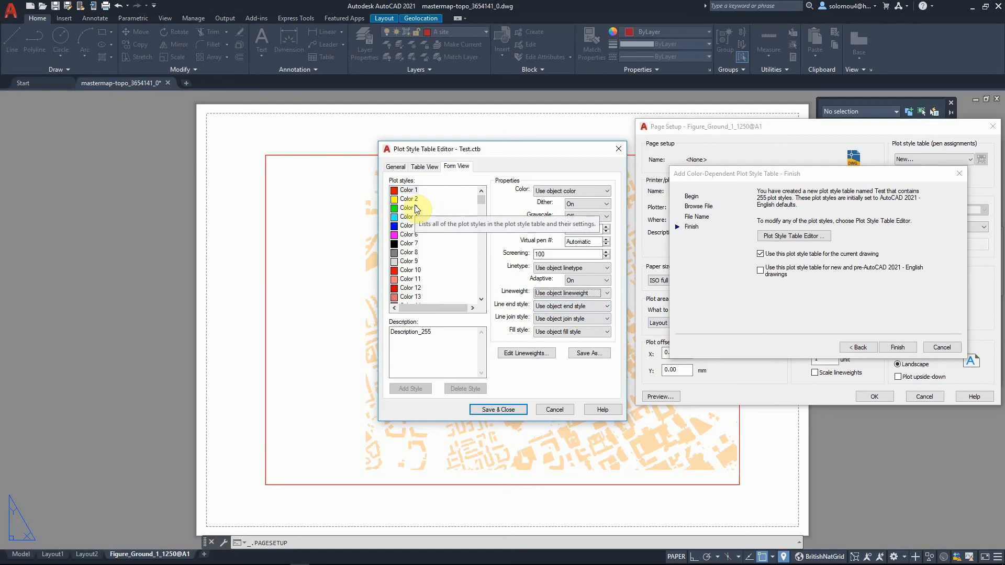
- Close the plot style table editor without saving and assign acad.ctb as the page setup's plot style table
{"action": "left_click", "coordinate": [551, 409]}
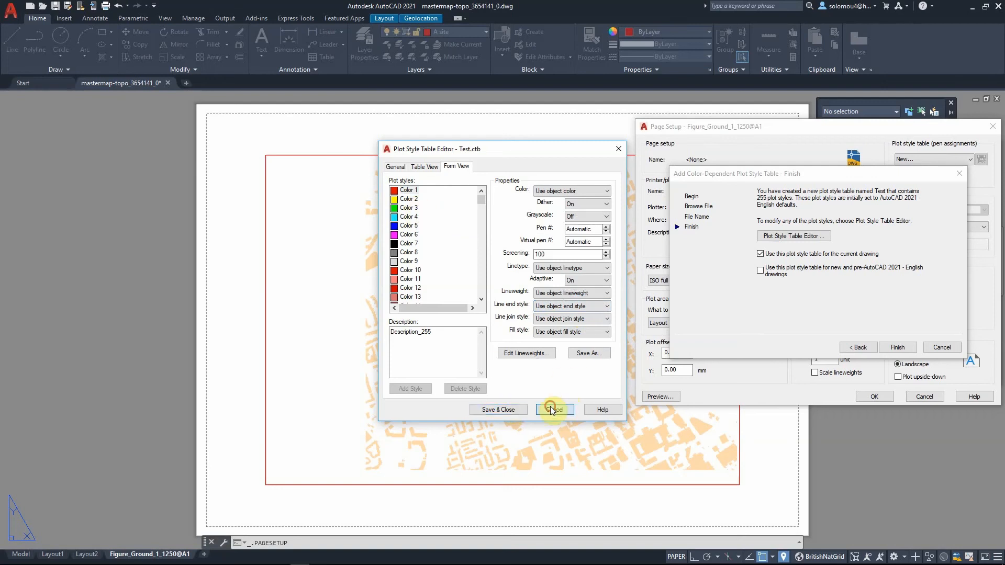
{"action": "left_click", "coordinate": [961, 160]}
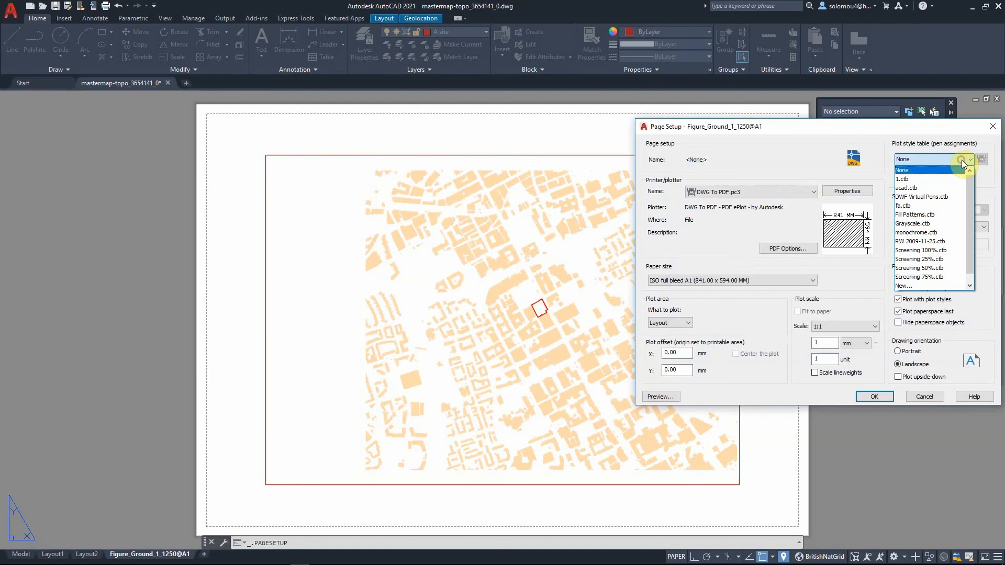
{"action": "left_click", "coordinate": [931, 188]}
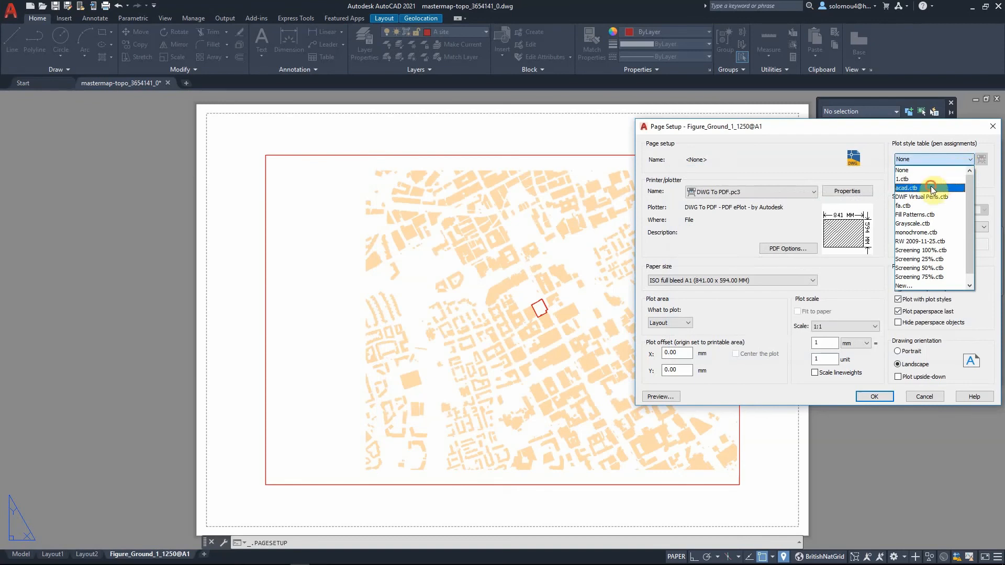
{"action": "left_click", "coordinate": [960, 159]}
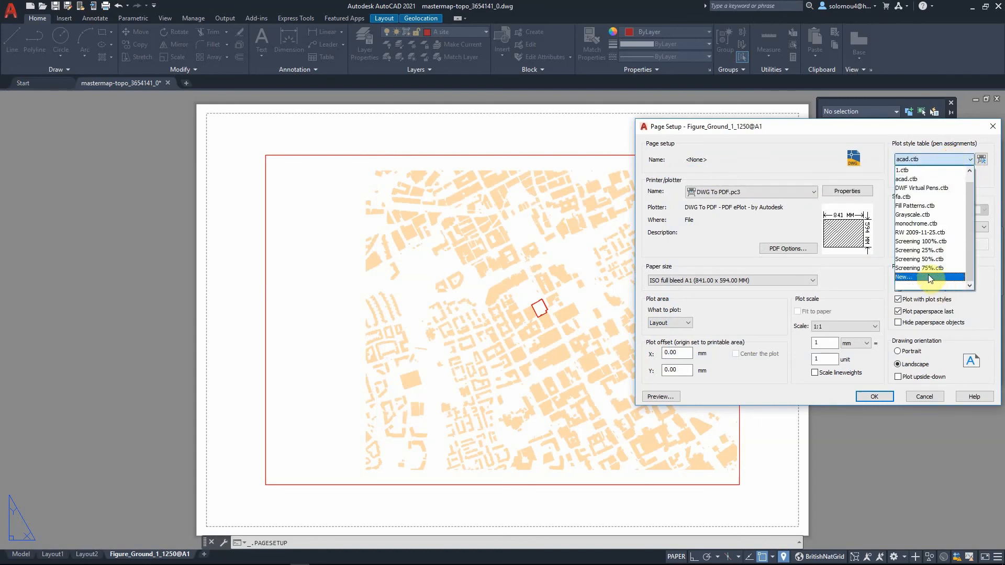
{"action": "left_click", "coordinate": [950, 159]}
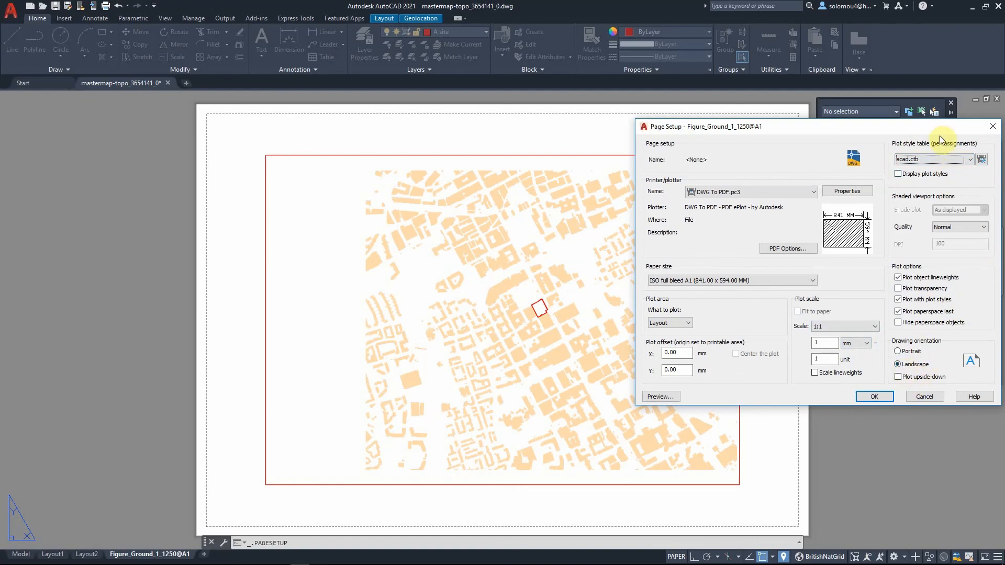
- Turn on Display plot styles, apply the page setup, and close the Page Setup Manager
{"action": "left_click", "coordinate": [909, 176]}
{"action": "left_click", "coordinate": [885, 394]}
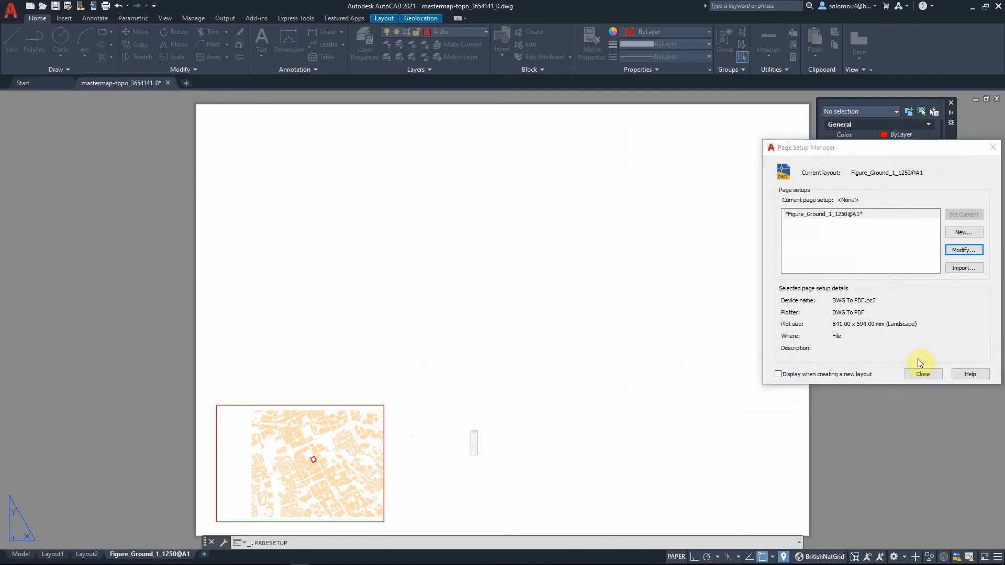
{"action": "left_click_drag", "start_coordinate": [926, 370], "coordinate": [908, 215]}
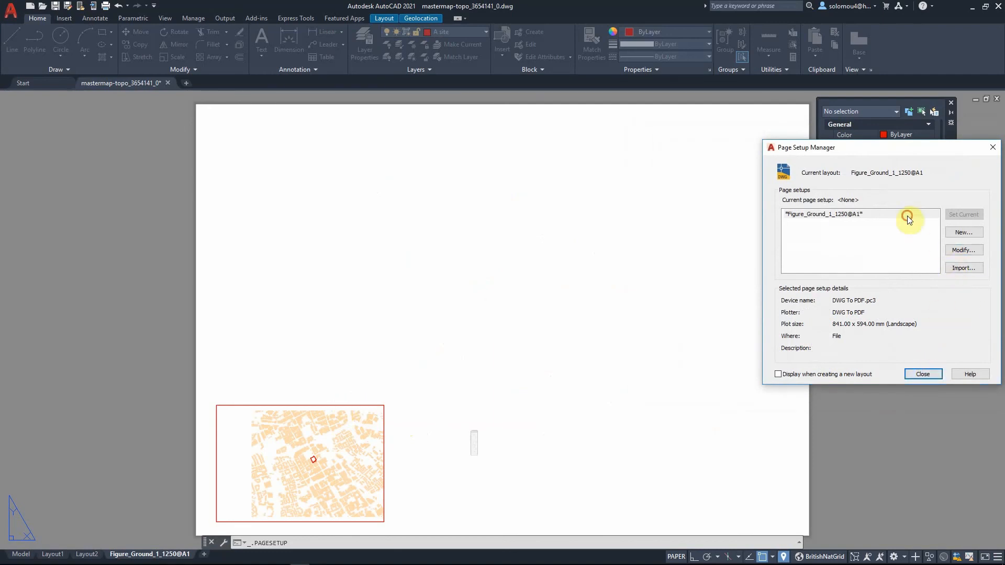
{"action": "left_click", "coordinate": [965, 249]}
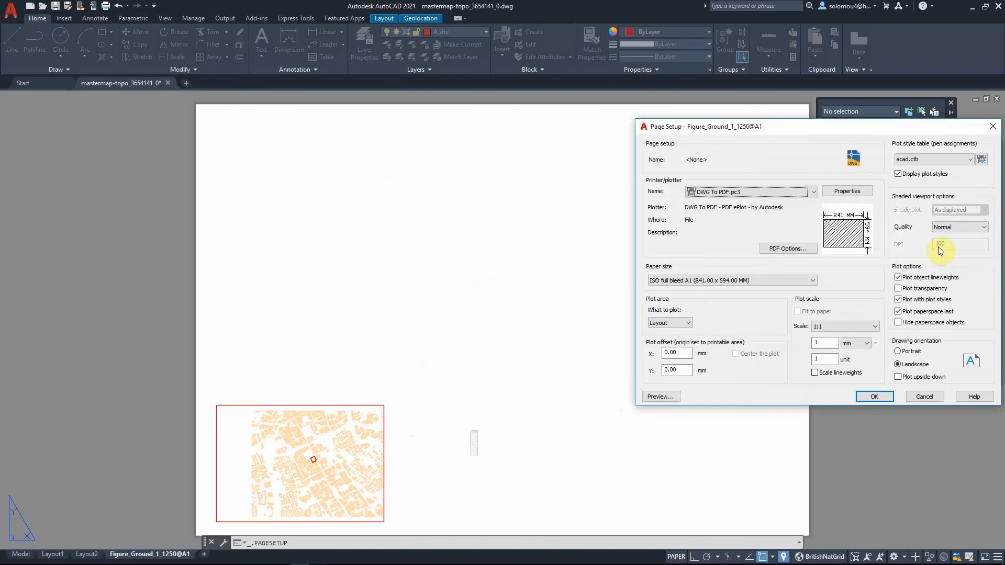
{"action": "left_click", "coordinate": [992, 126]}
{"action": "left_click", "coordinate": [926, 371]}
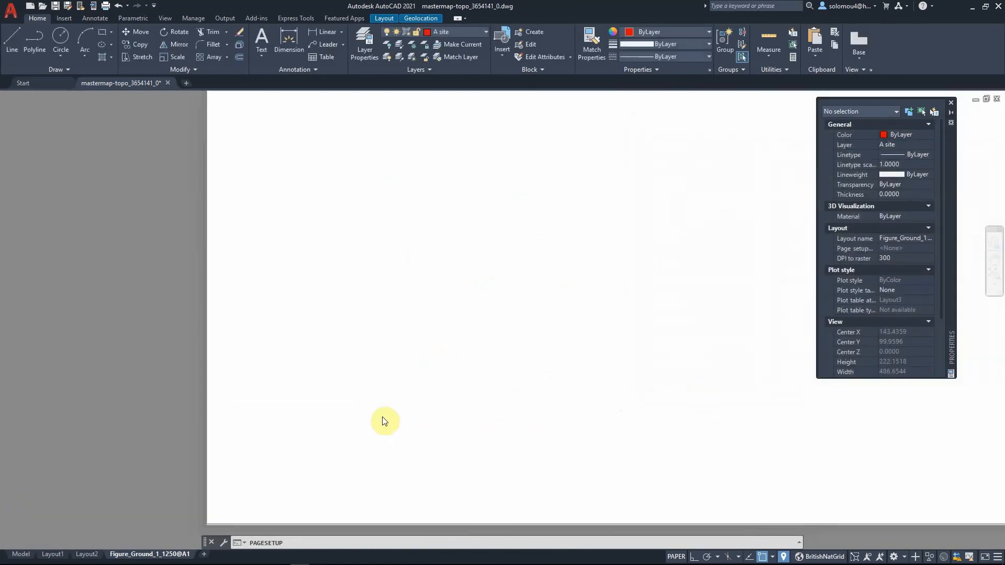
{"action": "left_click", "coordinate": [466, 453]}
{"action": "left_click", "coordinate": [386, 386]}
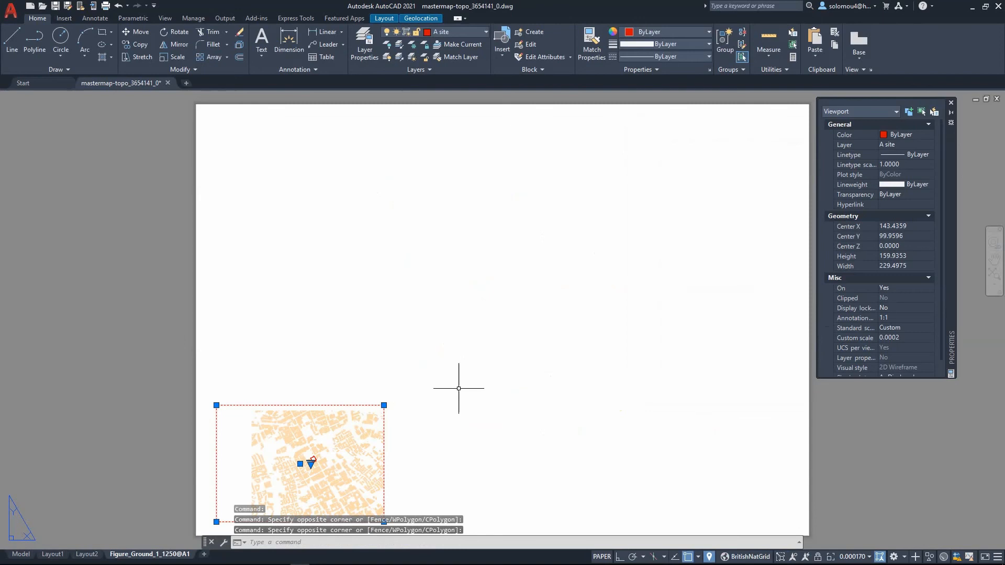
{"action": "left_click", "coordinate": [441, 428]}
{"action": "left_click", "coordinate": [316, 352]}
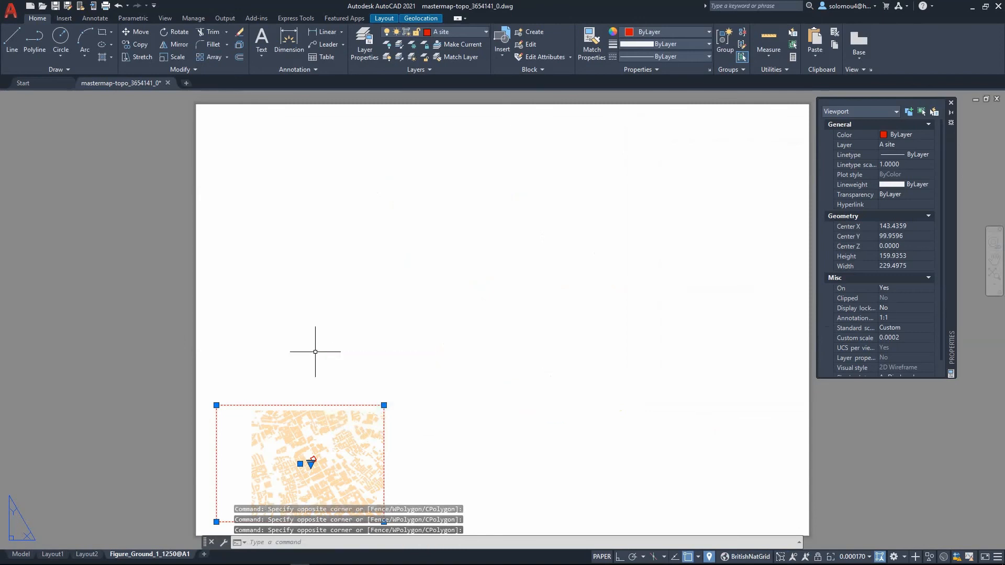
{"action": "left_click", "coordinate": [289, 352]}
{"action": "key", "text": "Escape"}
{"action": "left_click", "coordinate": [282, 331]}
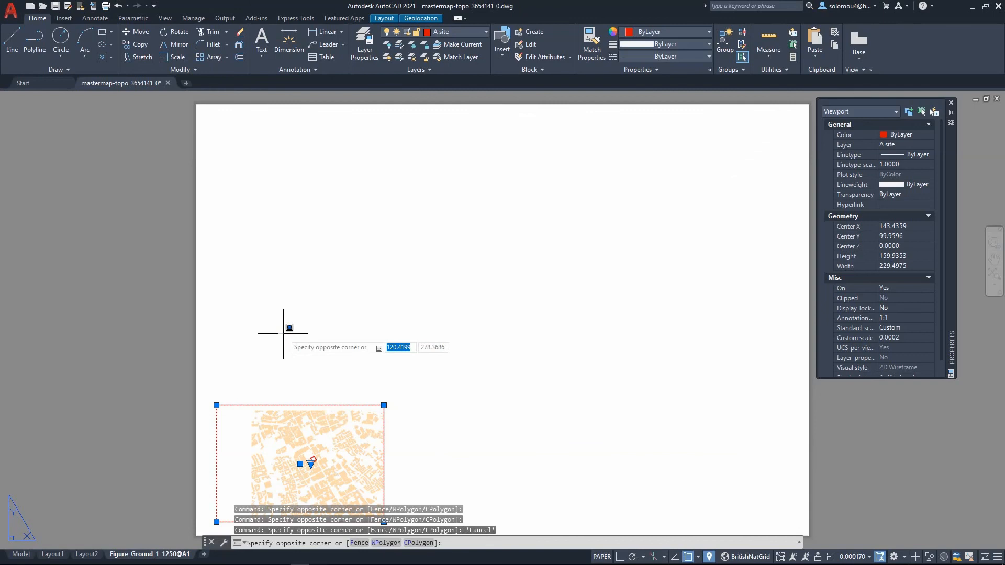
{"action": "key", "text": "Escape"}
{"action": "left_click", "coordinate": [464, 340]}
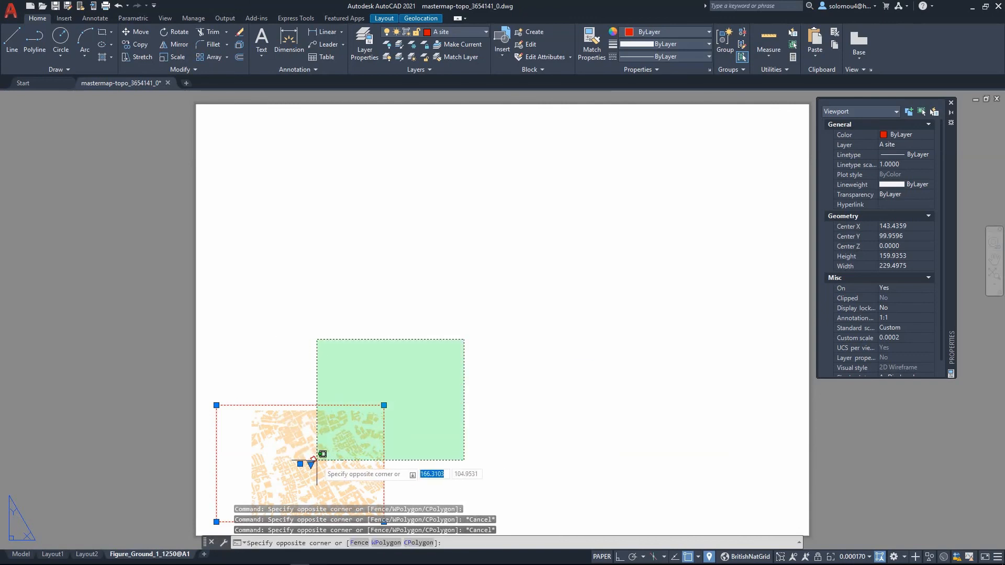
{"action": "key", "text": "Escape"}
{"action": "key", "text": "Escape"}
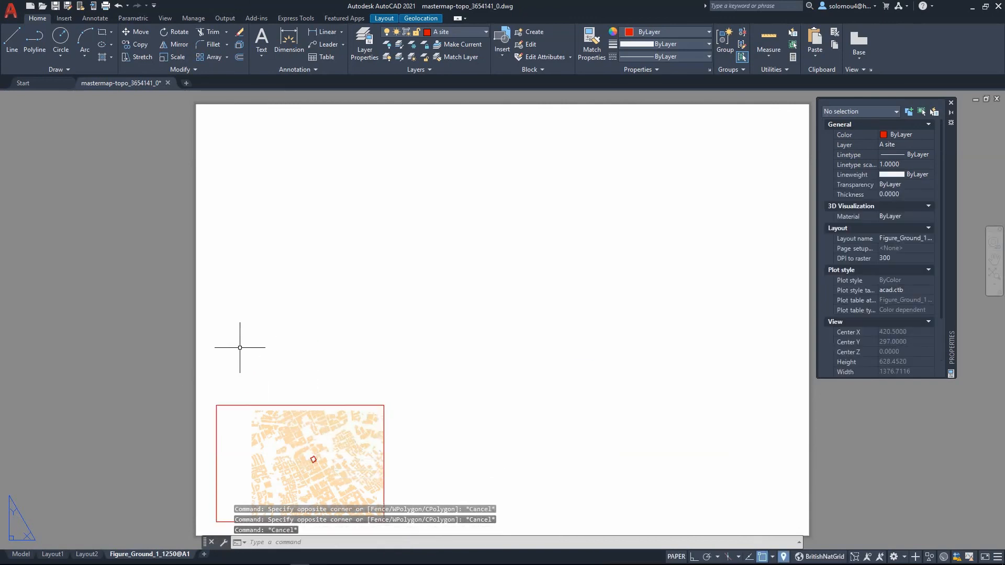
- Select the small existing viewport on the layout and erase it
{"action": "left_click", "coordinate": [202, 353]}
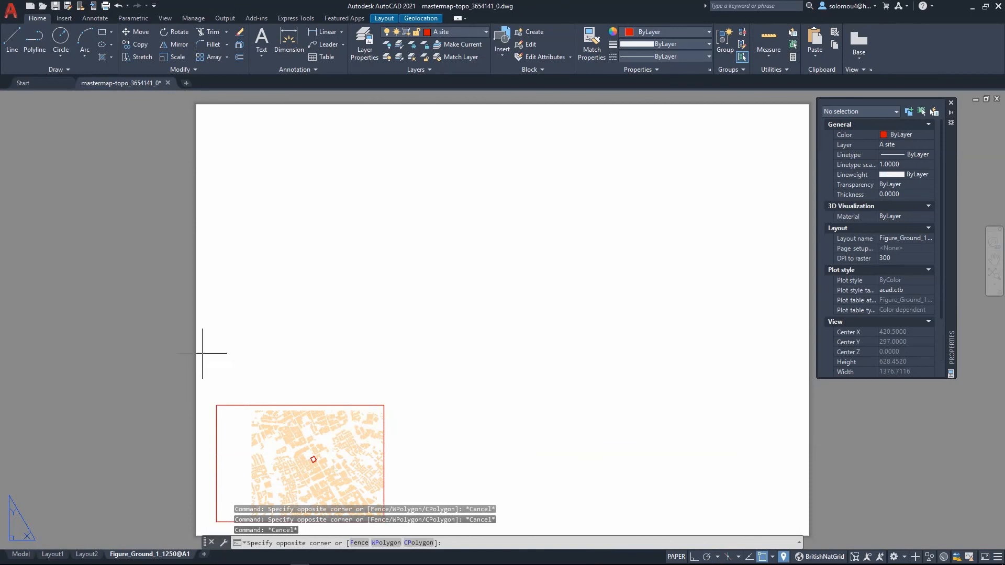
{"action": "left_click", "coordinate": [453, 455]}
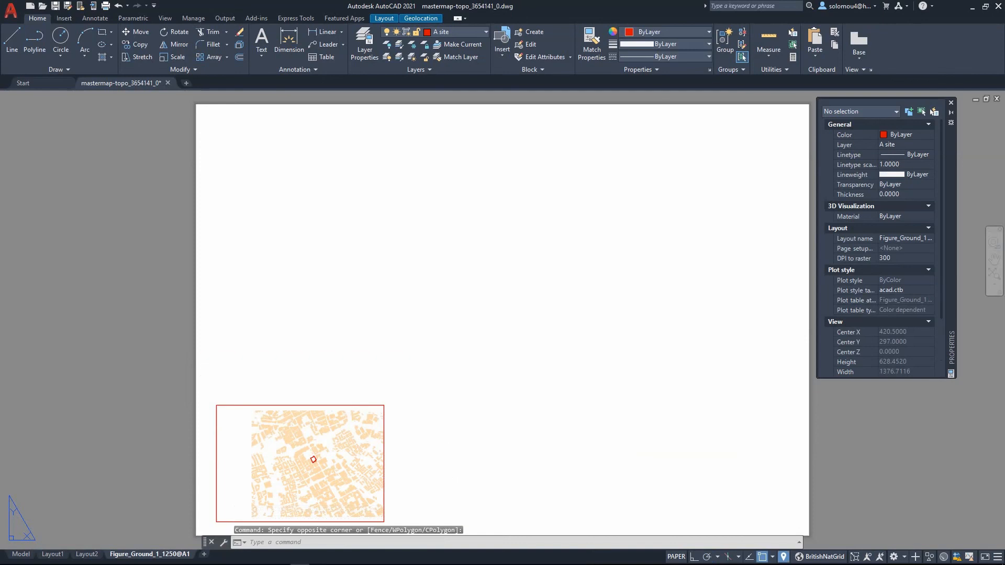
{"action": "left_click", "coordinate": [265, 341]}
{"action": "left_click", "coordinate": [455, 492]}
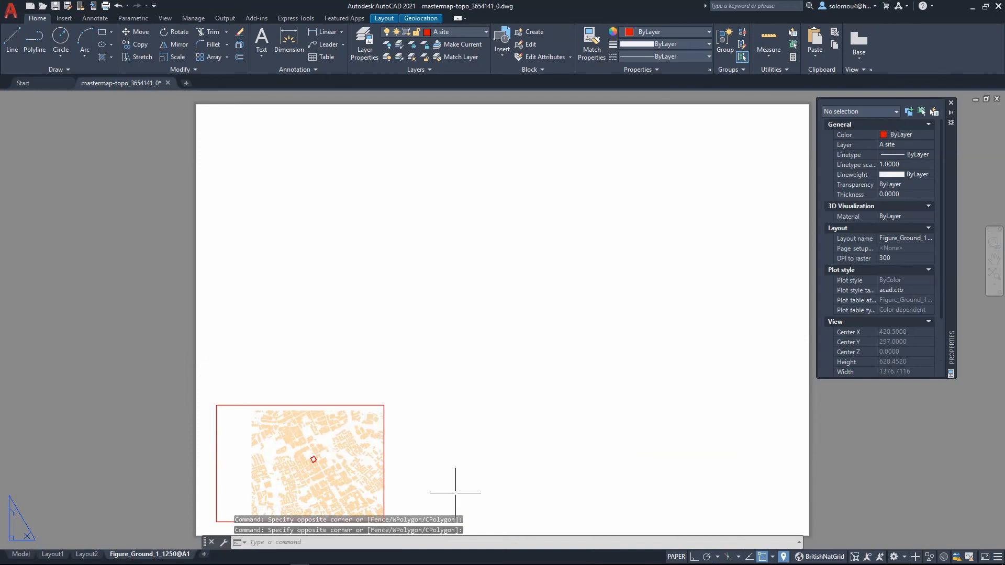
{"action": "left_click", "coordinate": [464, 315]}
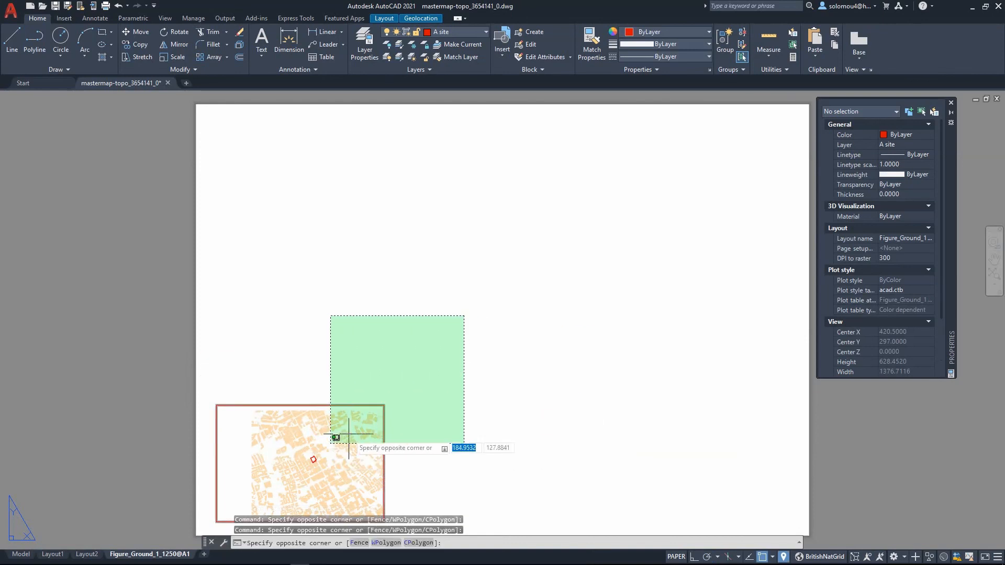
{"action": "left_click", "coordinate": [311, 451]}
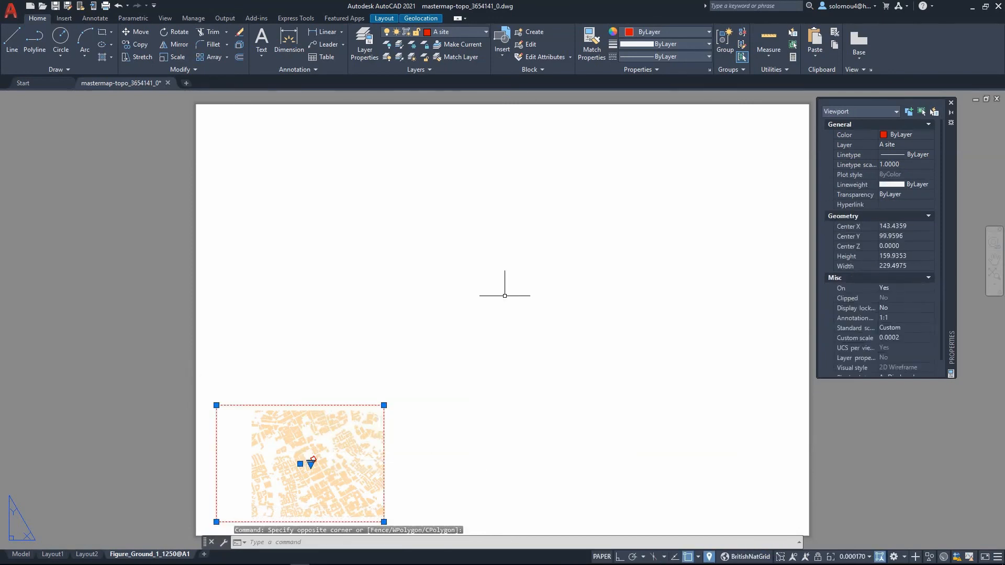
{"action": "left_click", "coordinate": [206, 356]}
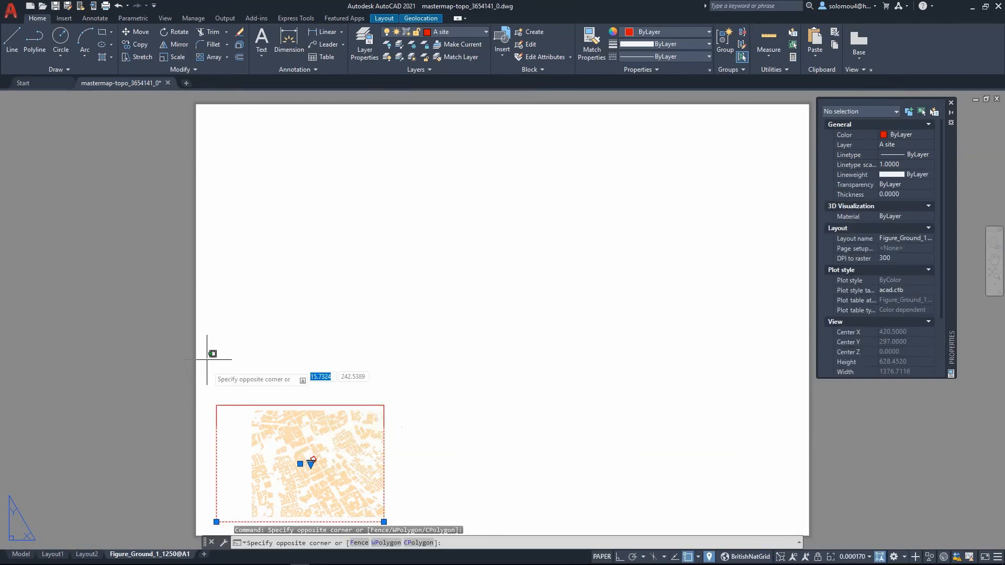
{"action": "key", "text": "Escape"}
{"action": "key", "text": "Escape"}
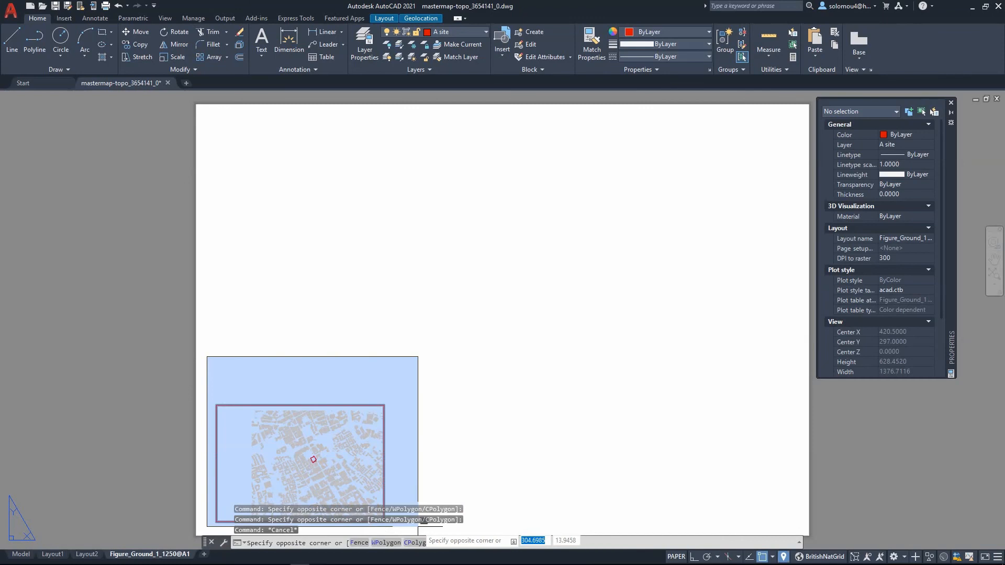
{"action": "left_click", "coordinate": [476, 475]}
{"action": "left_click", "coordinate": [309, 341]}
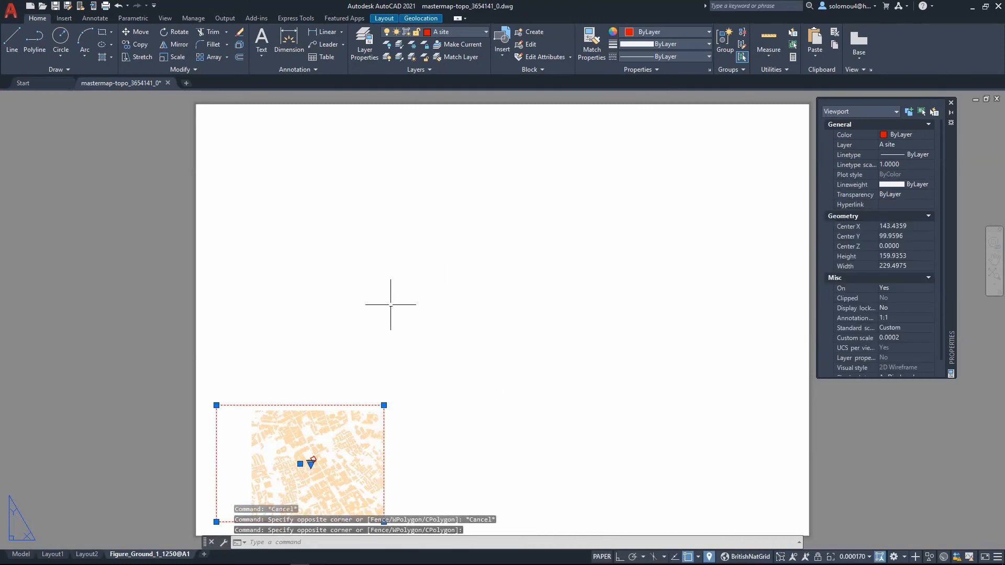
{"action": "key", "text": "Delete"}
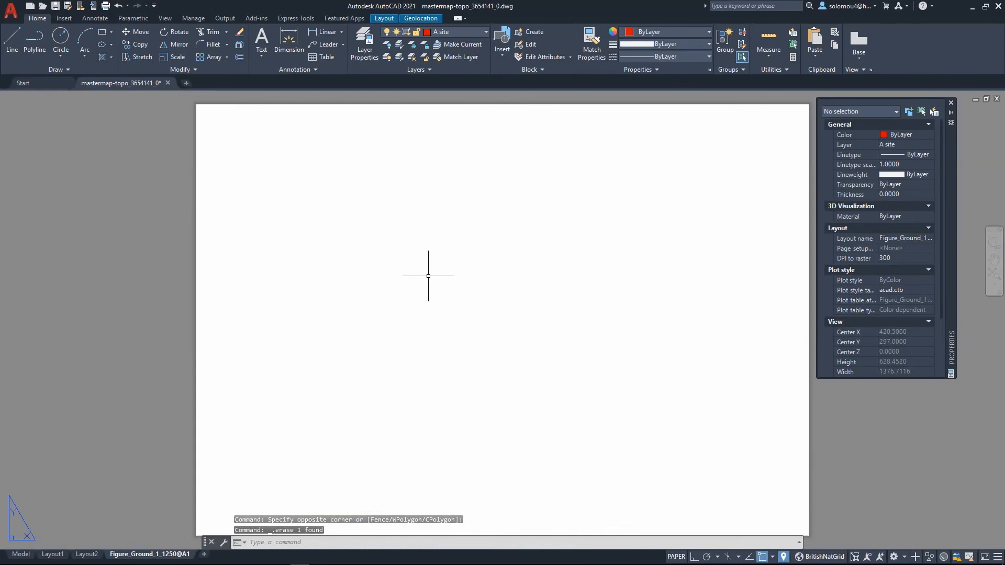
- Create a new viewport with MVIEW spanning the whole A1 sheet from corner to corner
{"action": "type", "text": "mview"}
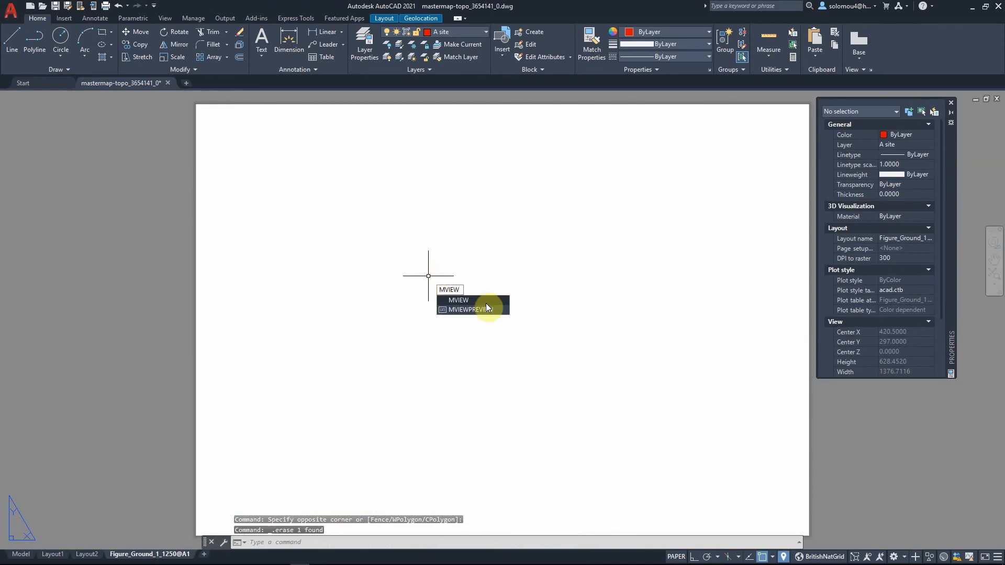
{"action": "left_click", "coordinate": [481, 302]}
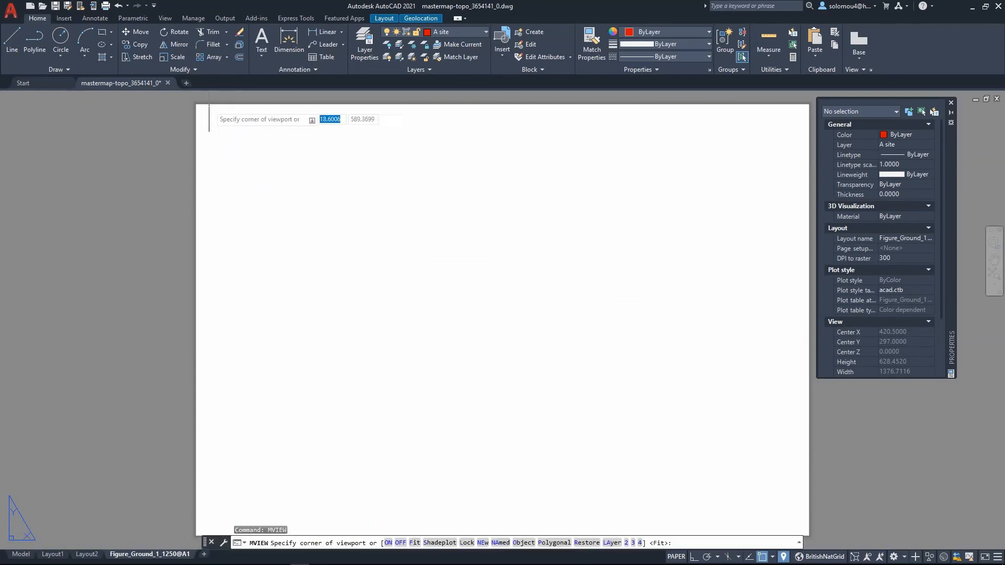
{"action": "left_click", "coordinate": [197, 105]}
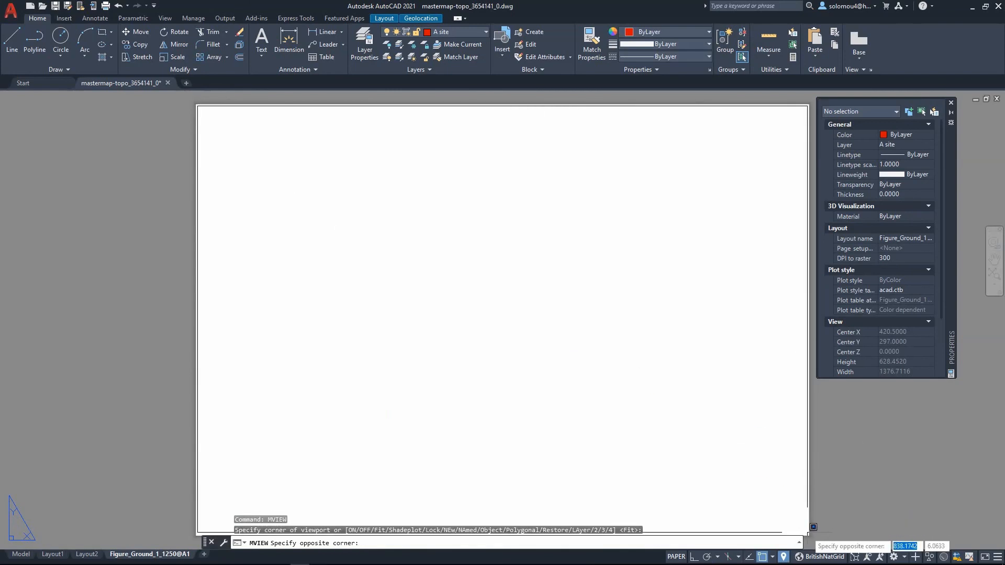
{"action": "left_click", "coordinate": [808, 533]}
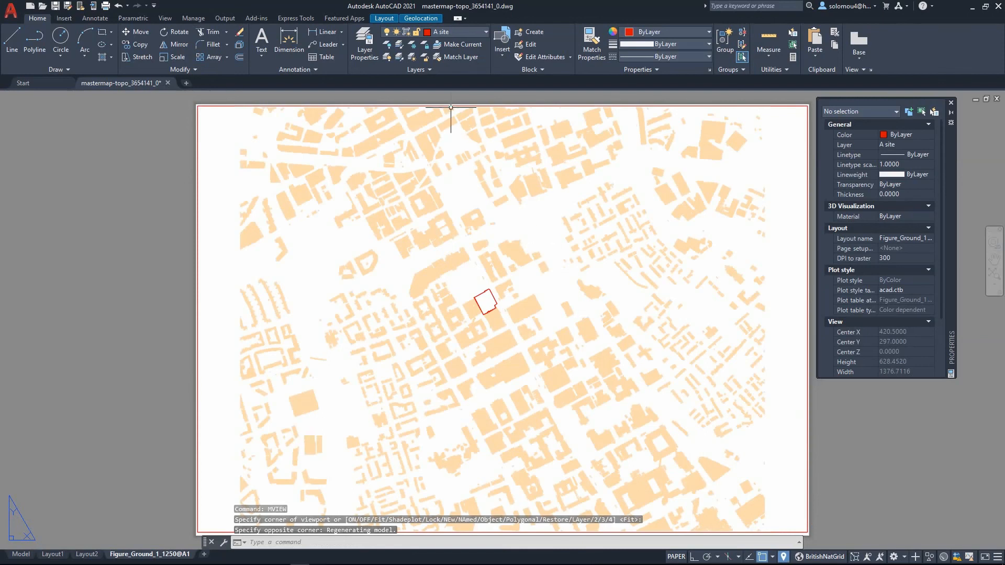
- Set the new viewport's colour to 0,0,0 and its lineweight to 0.00 mm
{"action": "left_click", "coordinate": [446, 106]}
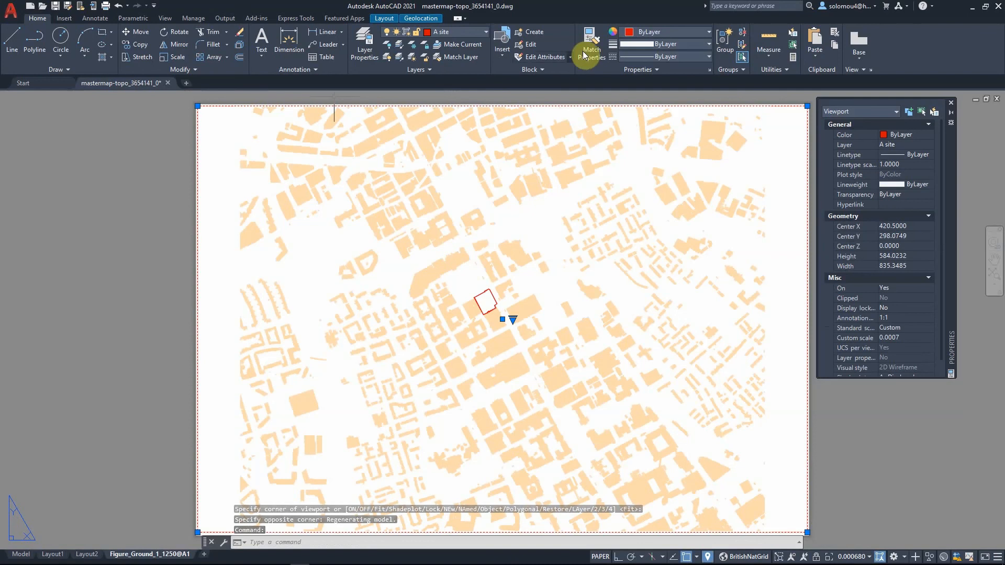
{"action": "left_click", "coordinate": [669, 32]}
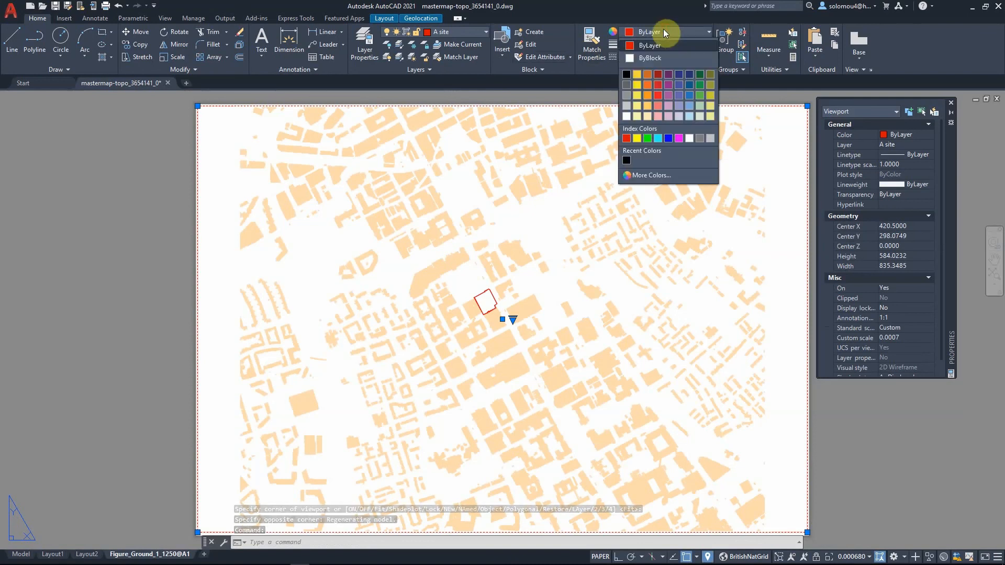
{"action": "left_click", "coordinate": [626, 74]}
{"action": "left_click", "coordinate": [681, 44]}
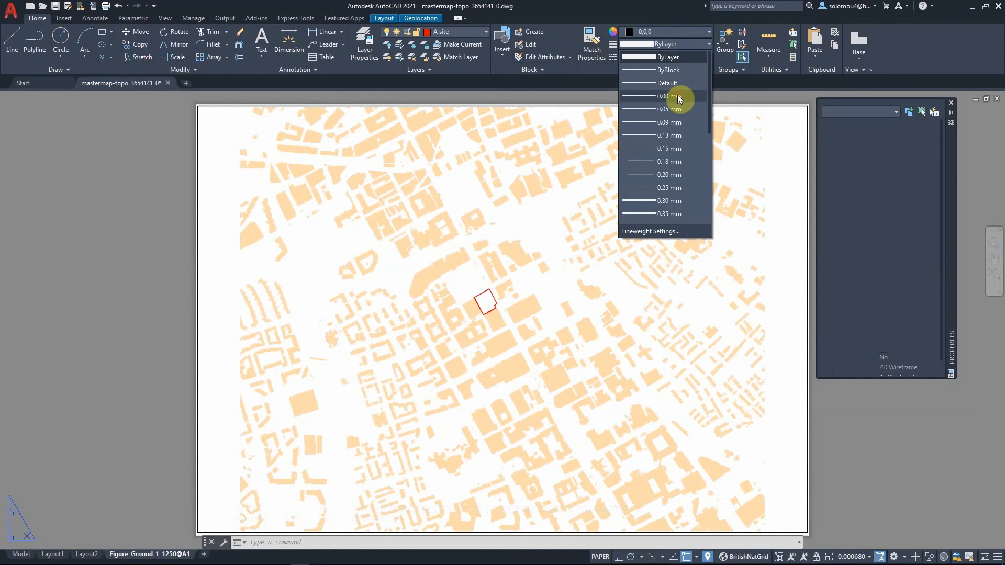
{"action": "left_click", "coordinate": [676, 96]}
{"action": "key", "text": "Escape"}
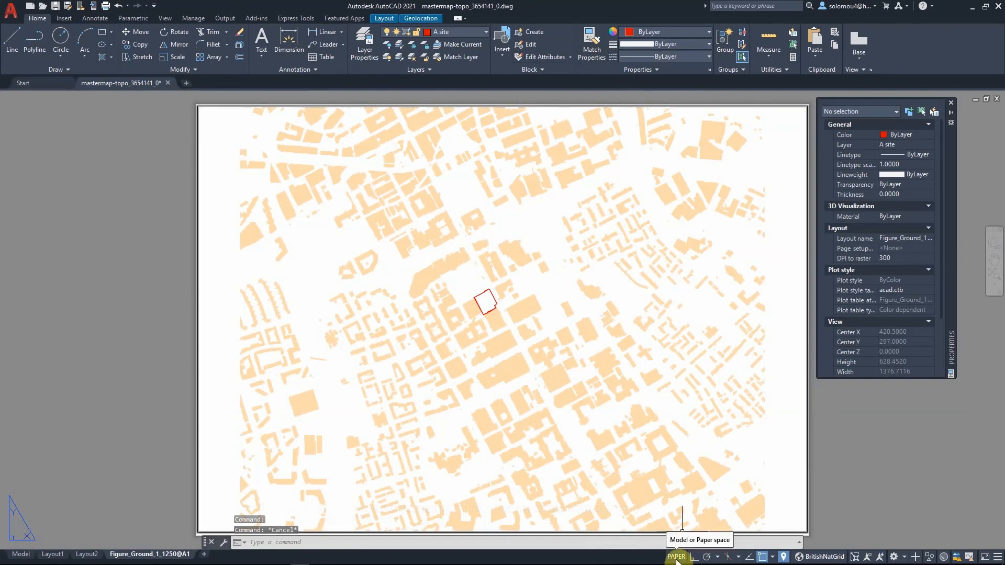
- Zoom out and back in to inspect the full-sheet viewport on the layout
{"action": "scroll", "coordinate": [511, 318], "scroll_direction": "down", "scroll_amount": 5}
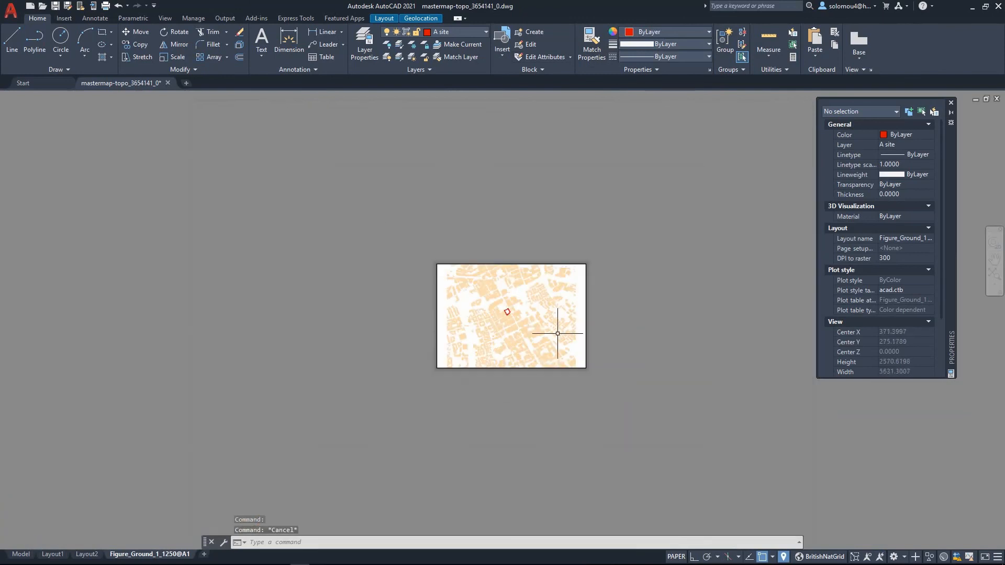
{"action": "scroll", "coordinate": [554, 331], "scroll_direction": "up", "scroll_amount": 5}
{"action": "scroll", "coordinate": [484, 319], "scroll_direction": "down", "scroll_amount": 5}
{"action": "scroll", "coordinate": [382, 251], "scroll_direction": "up", "scroll_amount": 5}
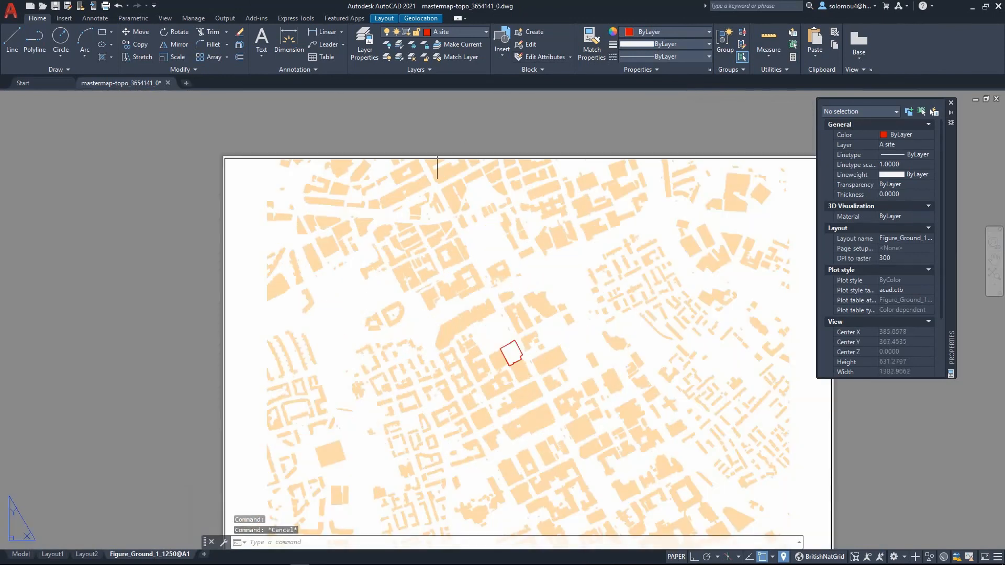
{"action": "scroll", "coordinate": [436, 157], "scroll_direction": "down", "scroll_amount": 5}
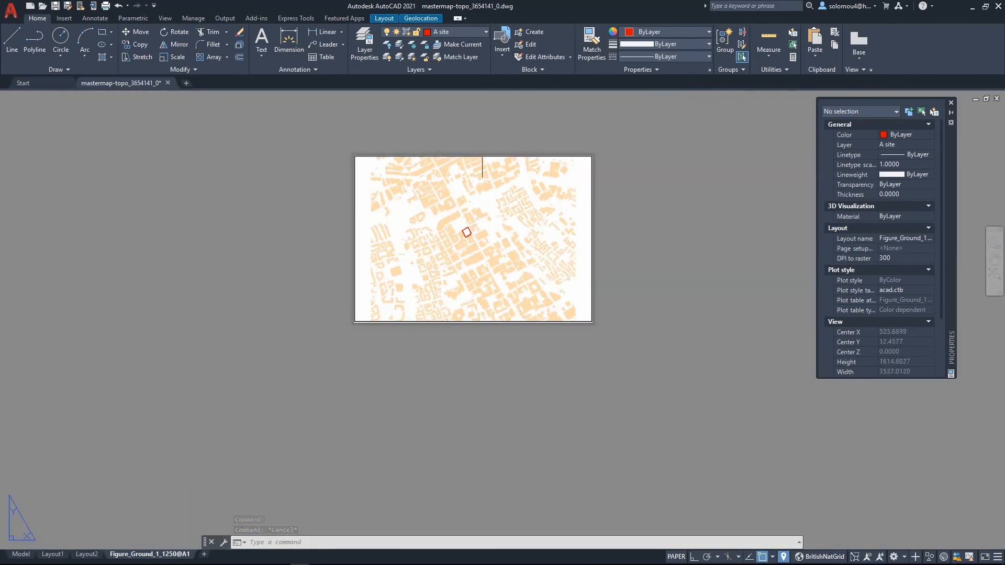
{"action": "scroll", "coordinate": [494, 213], "scroll_direction": "up", "scroll_amount": 5}
{"action": "scroll", "coordinate": [478, 240], "scroll_direction": "down", "scroll_amount": 6}
{"action": "scroll", "coordinate": [479, 242], "scroll_direction": "up", "scroll_amount": 6}
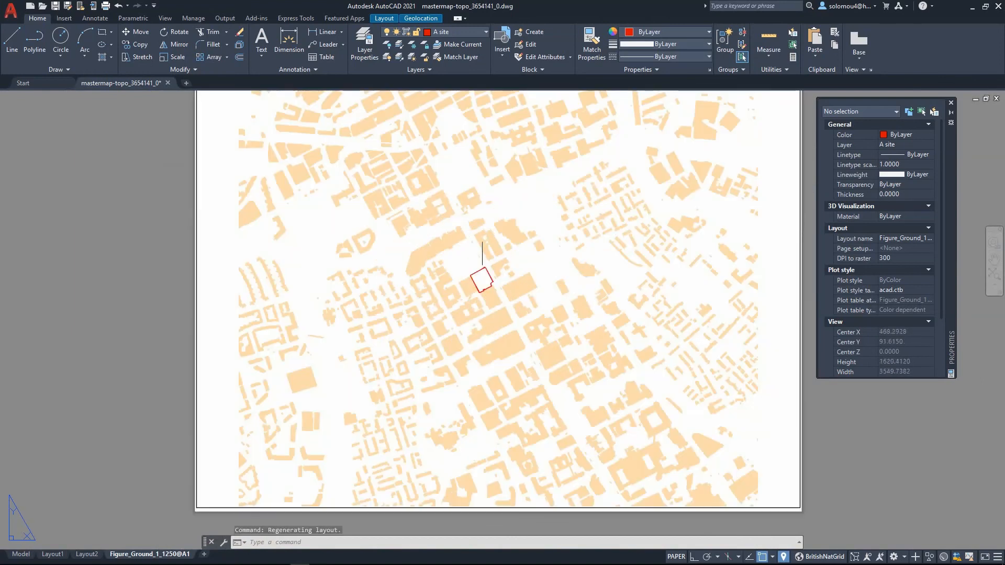
- Enter the viewport's model space and add a custom 1:1250 drawing scale of 1 paper unit to 1250 drawing units
{"action": "scroll", "coordinate": [529, 211], "scroll_direction": "down", "scroll_amount": 5}
{"action": "scroll", "coordinate": [527, 206], "scroll_direction": "up", "scroll_amount": 5}
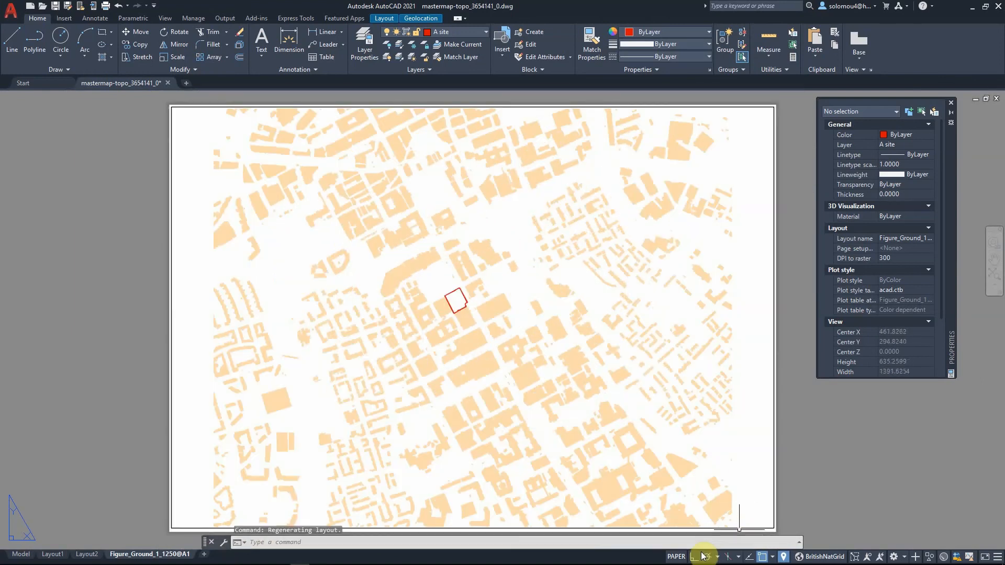
{"action": "left_click", "coordinate": [677, 556]}
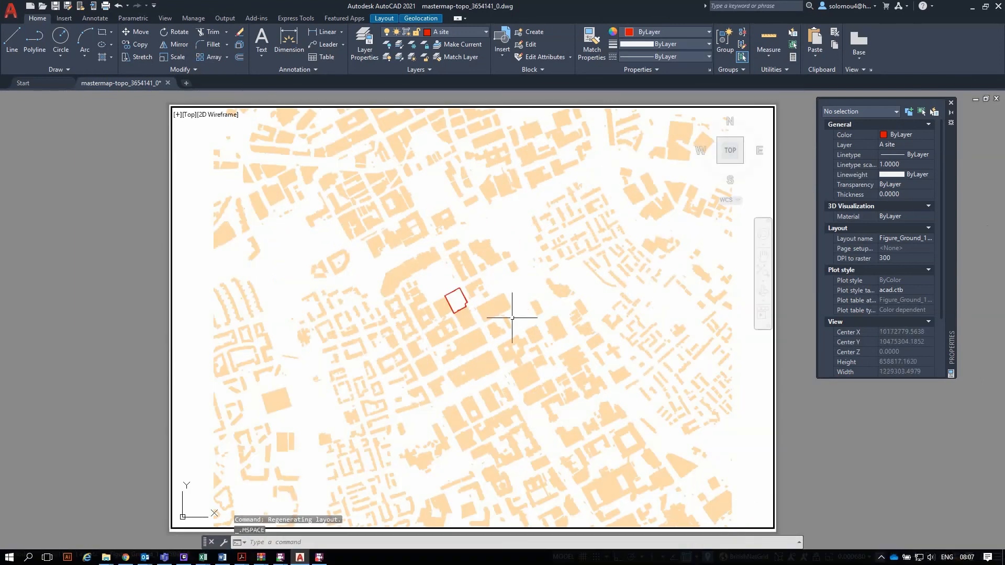
{"action": "scroll", "coordinate": [516, 314], "scroll_direction": "up", "scroll_amount": 3}
{"action": "scroll", "coordinate": [460, 298], "scroll_direction": "down", "scroll_amount": 6}
{"action": "scroll", "coordinate": [404, 307], "scroll_direction": "up", "scroll_amount": 5}
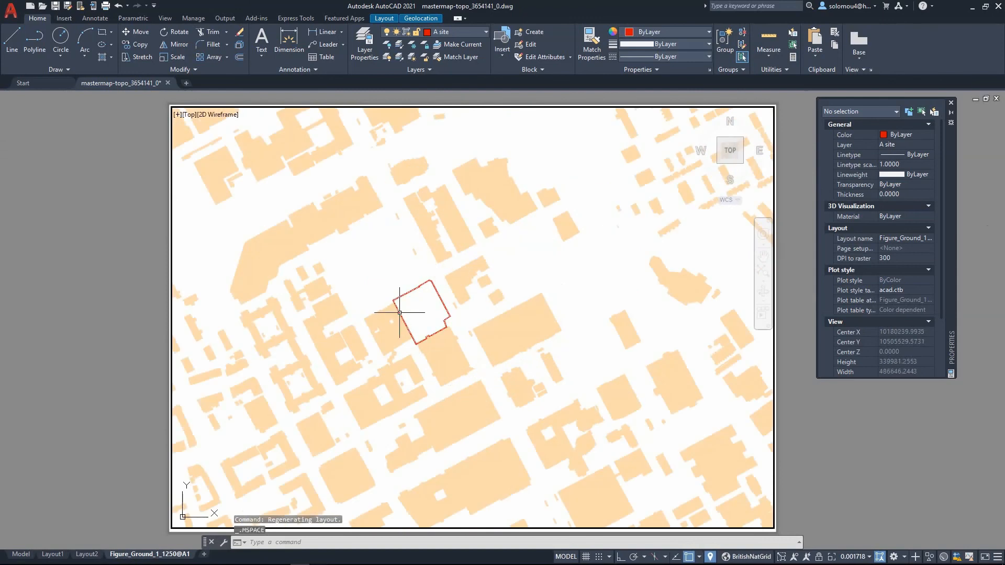
{"action": "scroll", "coordinate": [512, 296], "scroll_direction": "down", "scroll_amount": 2}
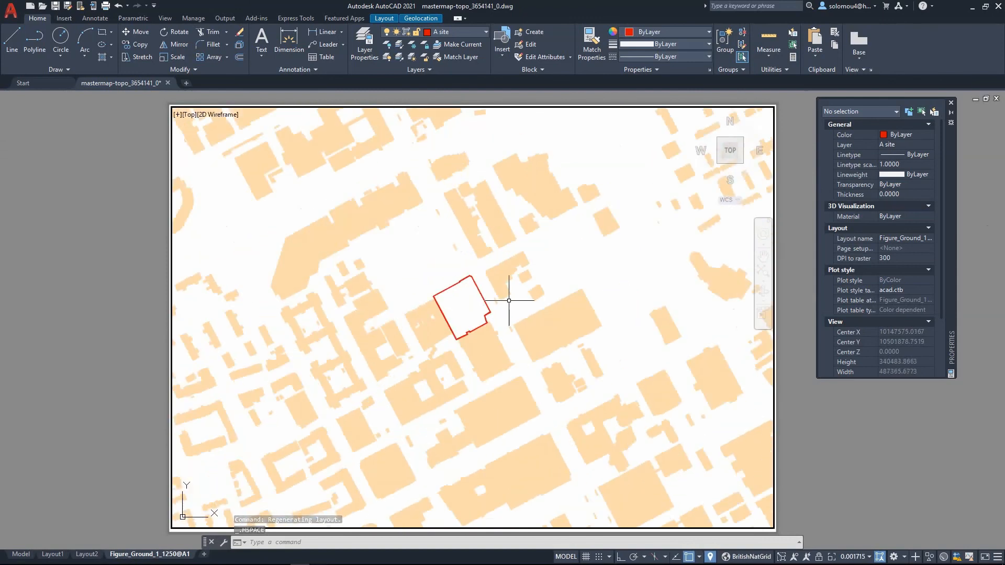
{"action": "left_click", "coordinate": [869, 556]}
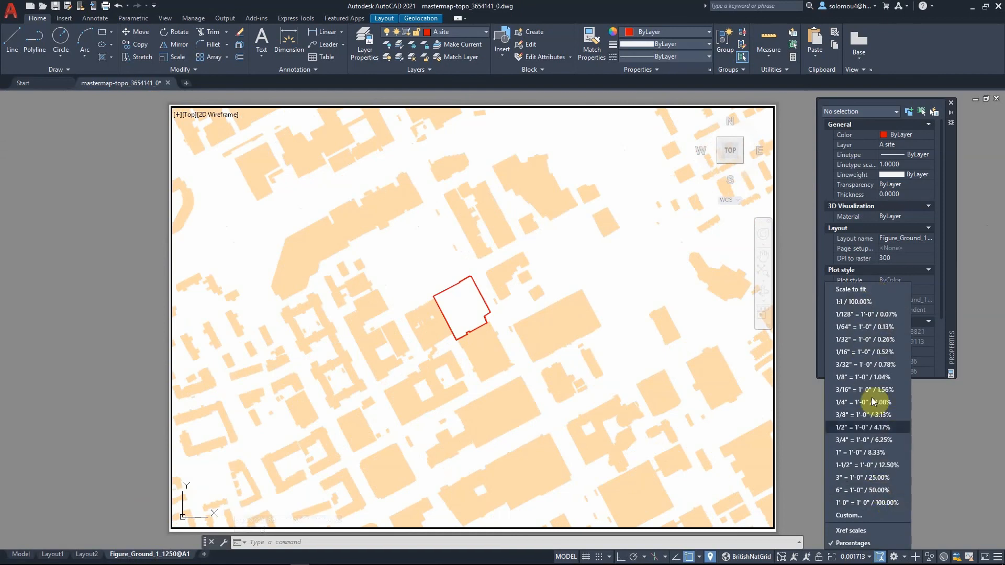
{"action": "left_click", "coordinate": [858, 516]}
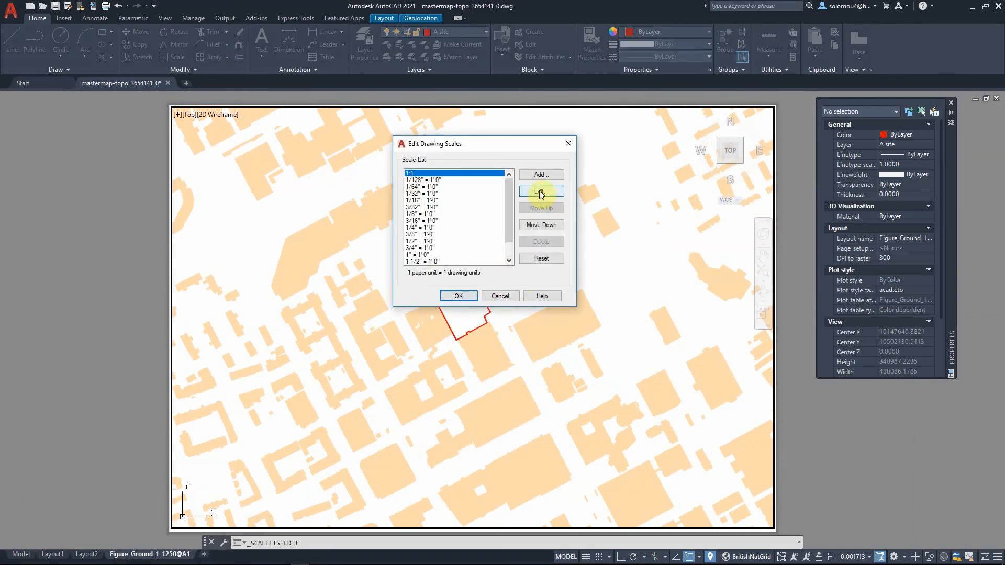
{"action": "left_click", "coordinate": [541, 175]}
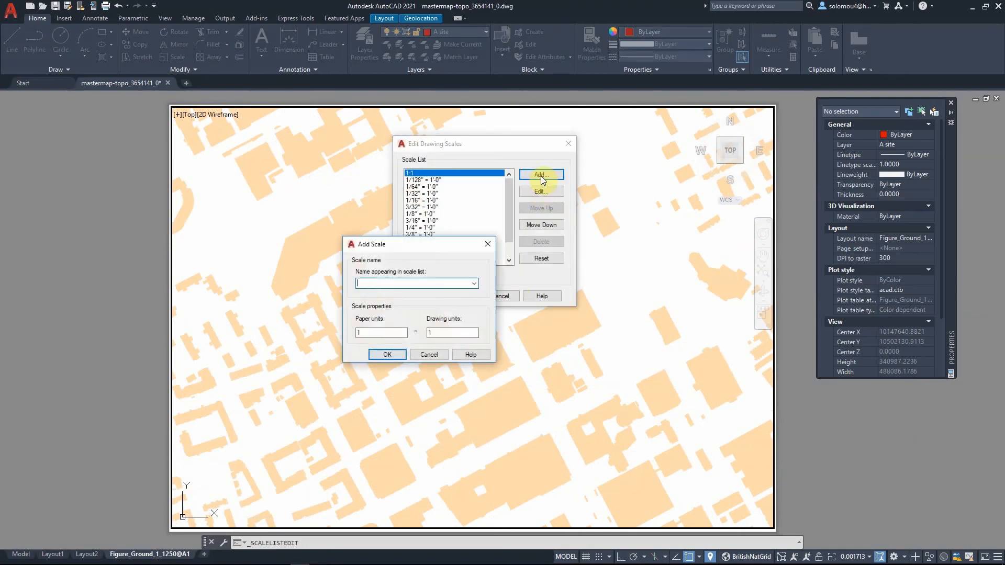
{"action": "left_click", "coordinate": [403, 283]}
{"action": "type", "text": "1:1250"}
{"action": "left_click", "coordinate": [442, 335]}
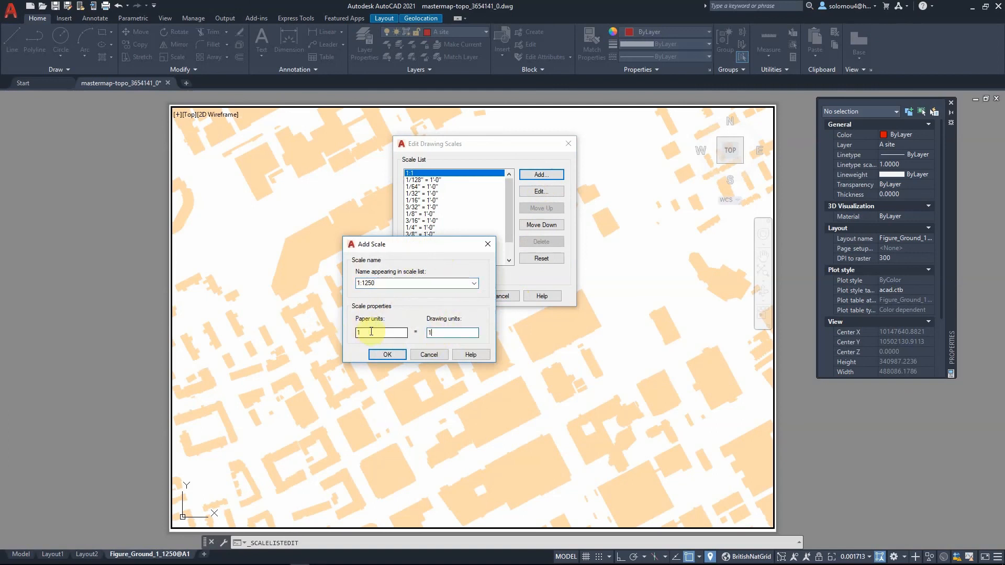
{"action": "type", "text": "250"}
{"action": "left_click", "coordinate": [387, 355]}
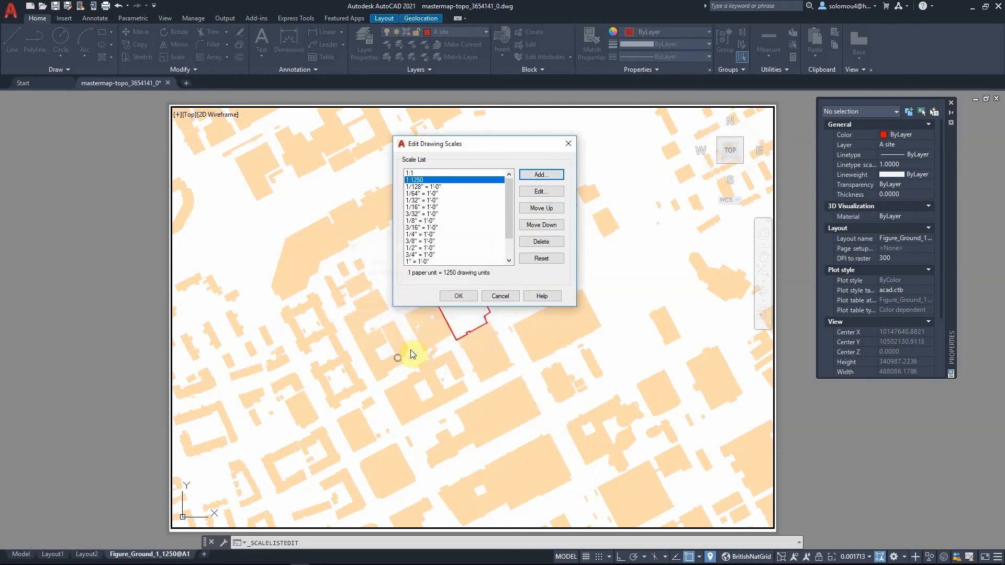
{"action": "left_click", "coordinate": [454, 296]}
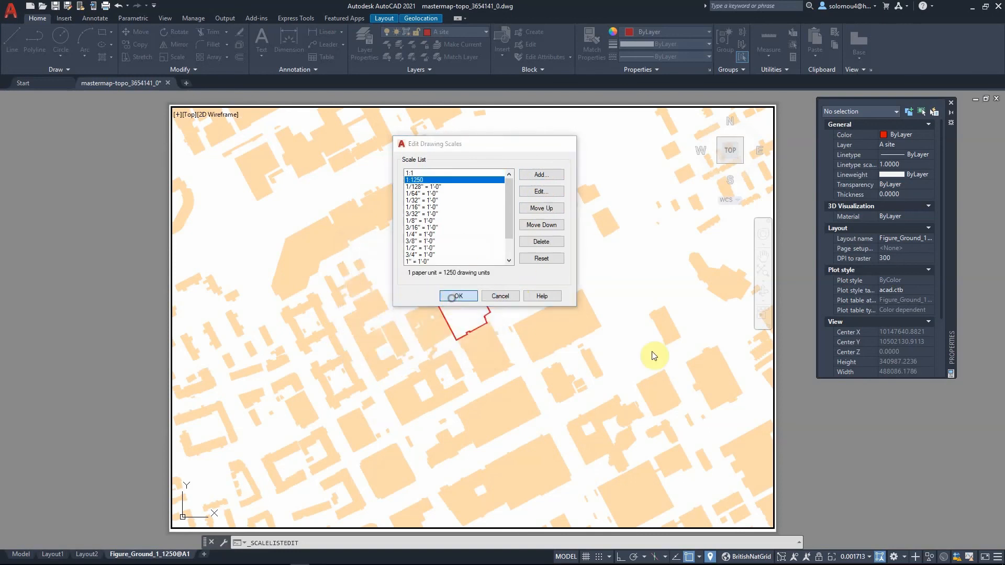
- Set the viewport scale to 1:1250
{"action": "left_click", "coordinate": [862, 556]}
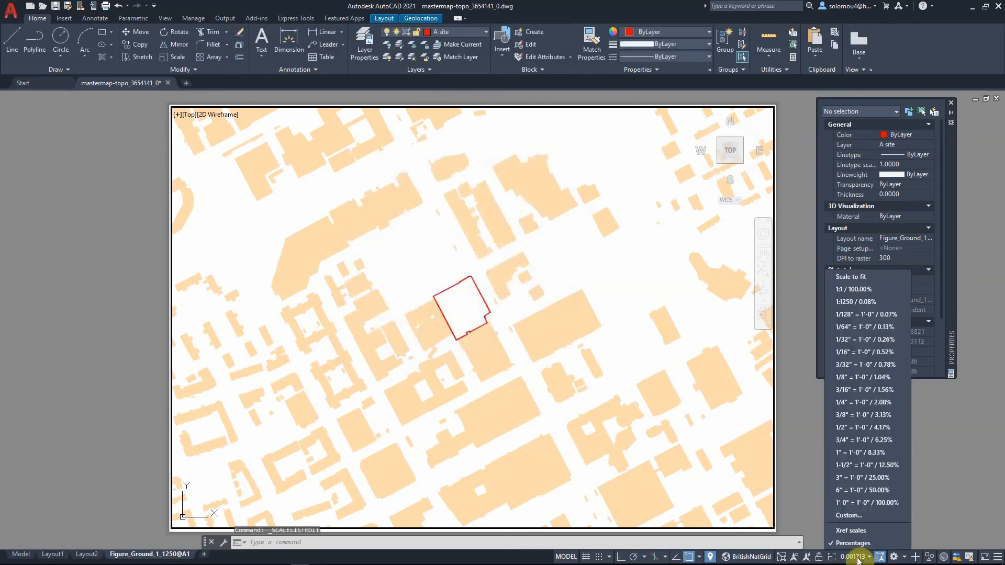
{"action": "left_click", "coordinate": [882, 301]}
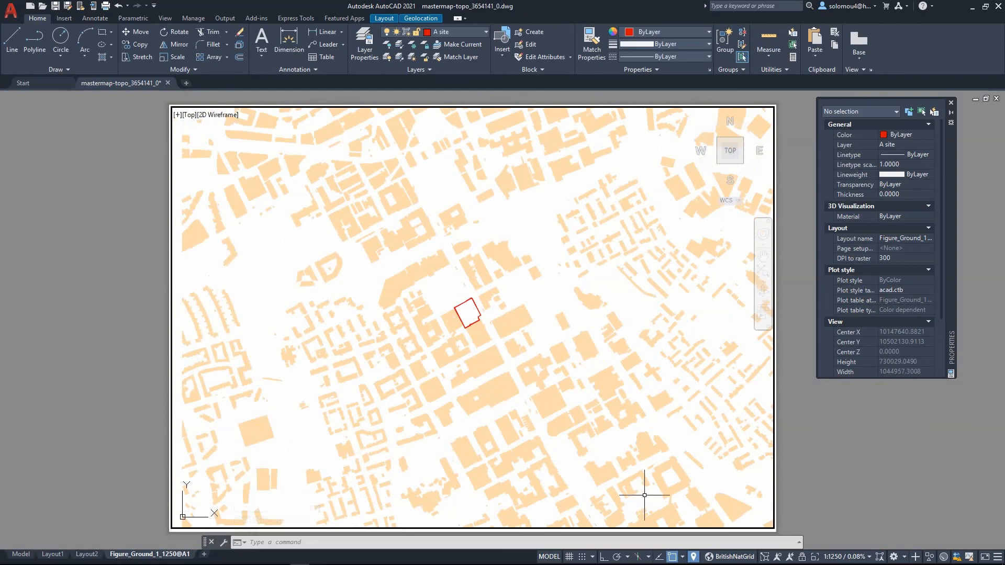
- Add a 1:100 scale to the drawing scale list and apply it to the viewport
{"action": "left_click", "coordinate": [845, 556]}
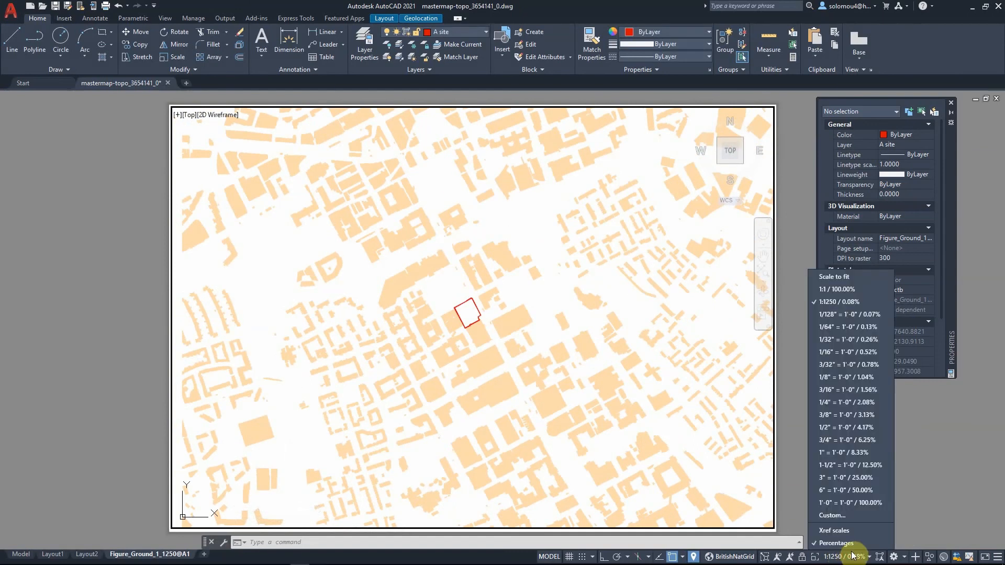
{"action": "left_click", "coordinate": [838, 516]}
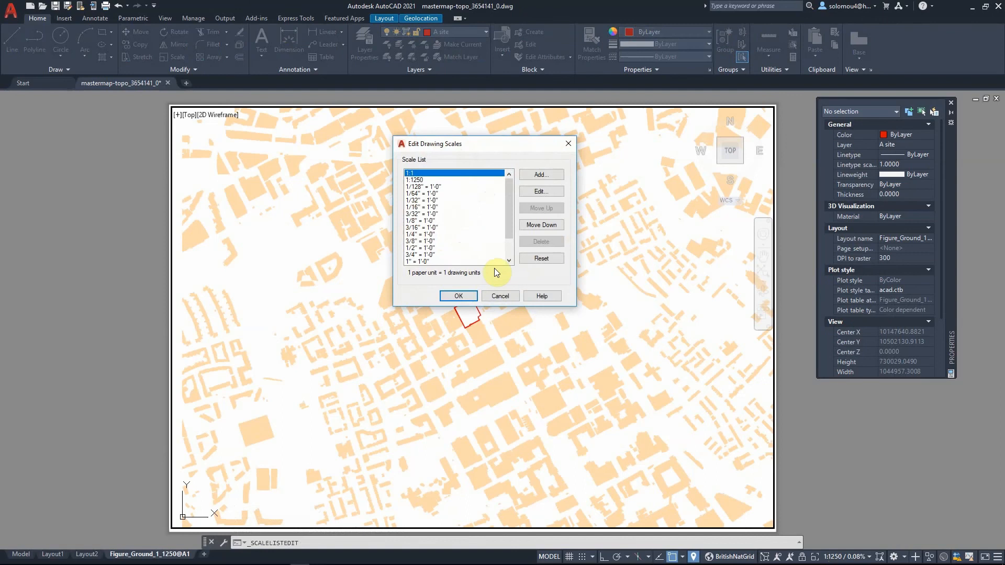
{"action": "left_click", "coordinate": [542, 175]}
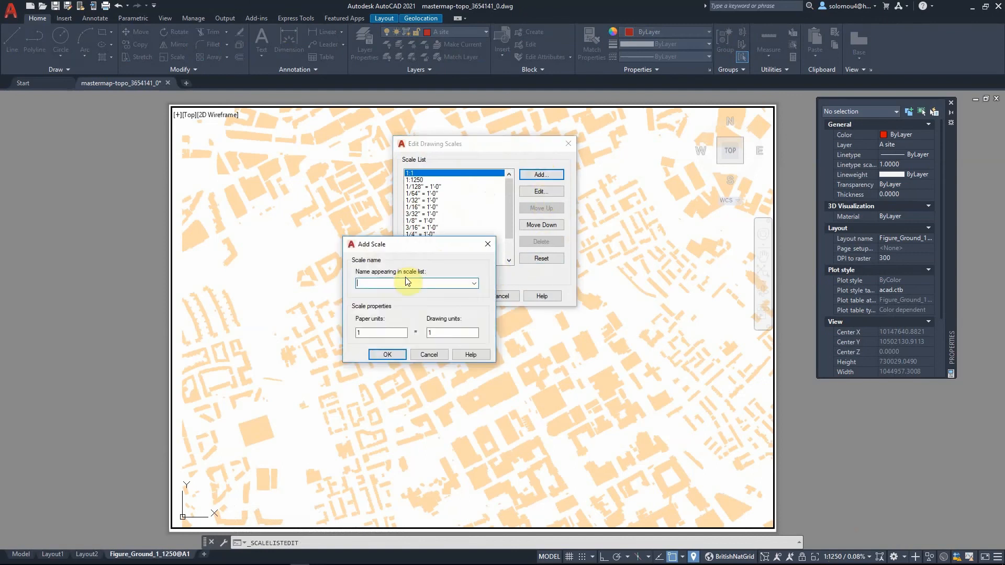
{"action": "type", "text": "1:100"}
{"action": "left_click", "coordinate": [387, 354]}
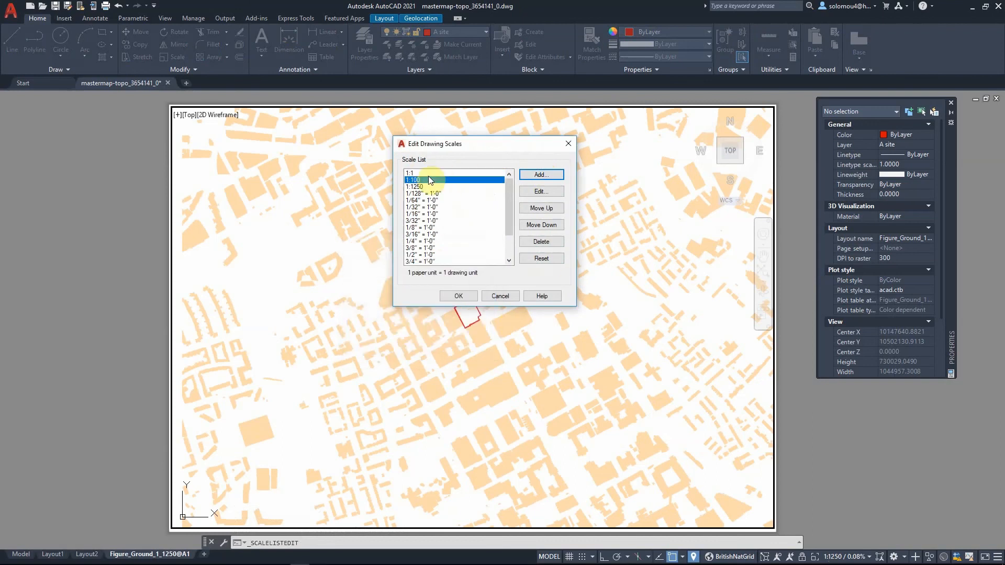
{"action": "left_click", "coordinate": [456, 296]}
{"action": "left_click", "coordinate": [851, 556]}
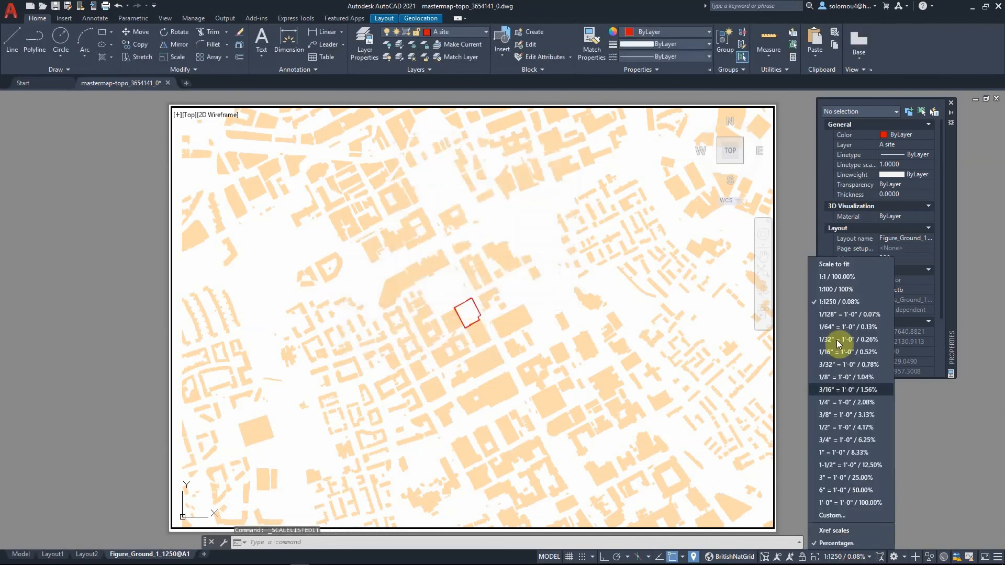
{"action": "left_click", "coordinate": [837, 292]}
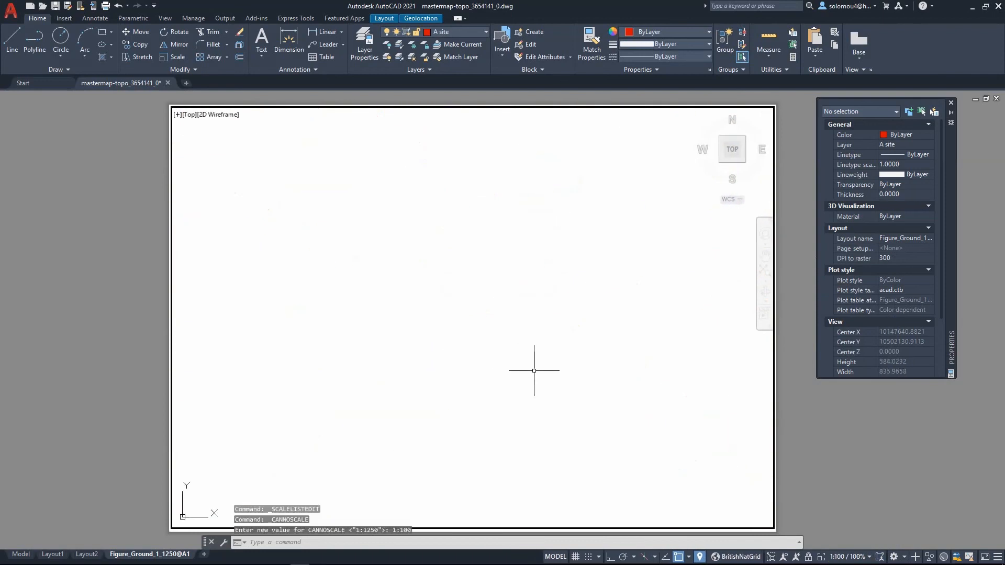
{"action": "left_click", "coordinate": [850, 556]}
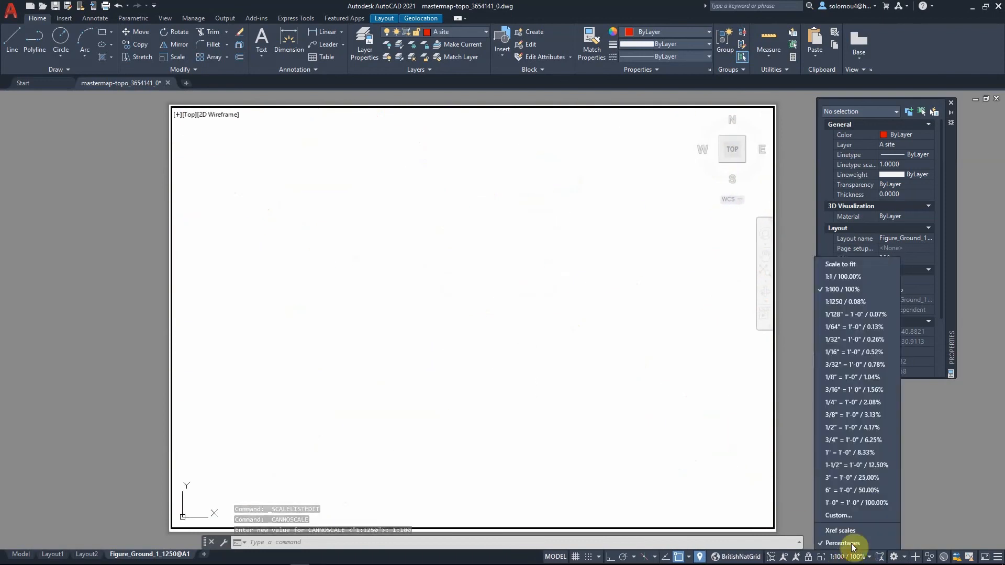
{"action": "left_click", "coordinate": [840, 517]}
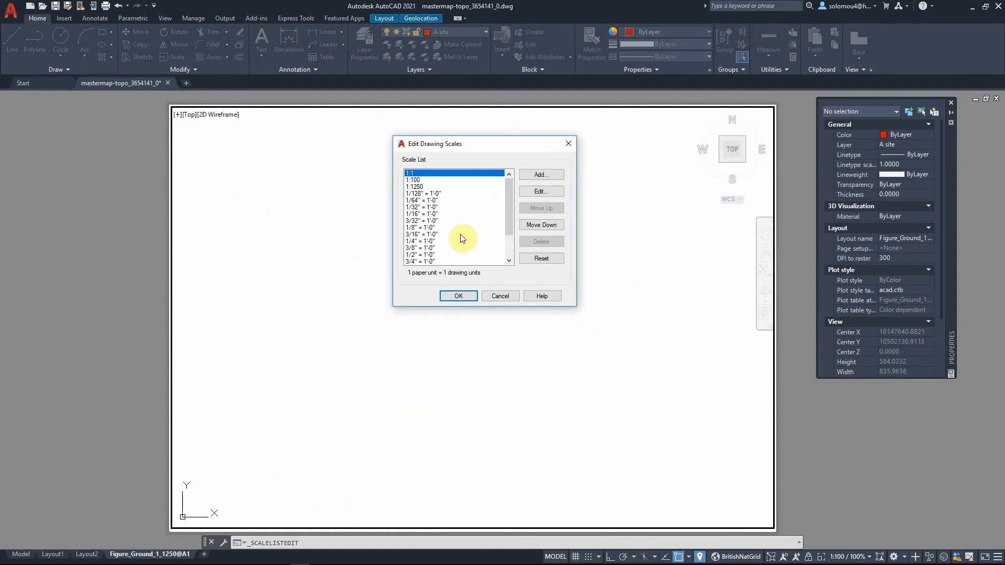
{"action": "left_click", "coordinate": [433, 180]}
{"action": "left_click", "coordinate": [539, 192]}
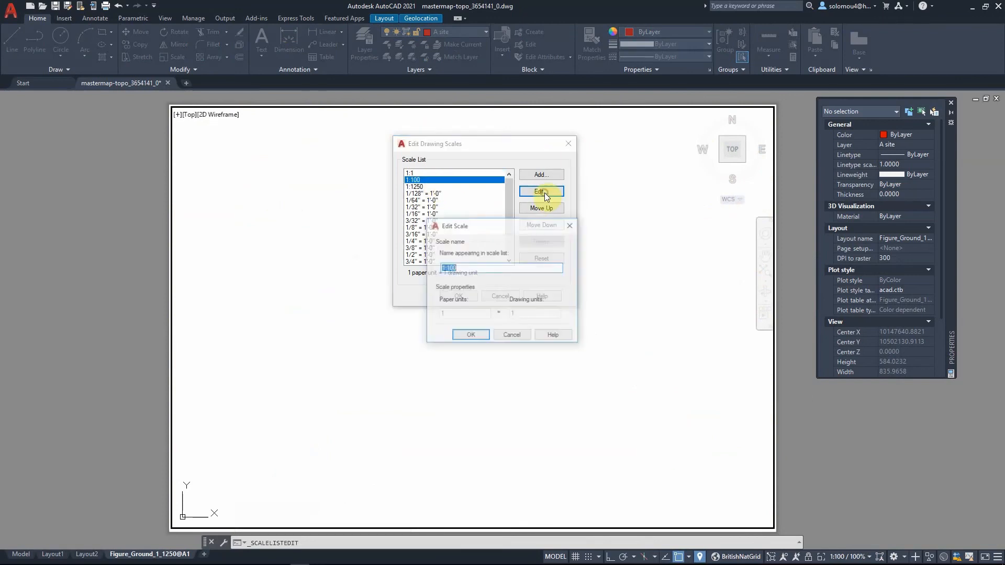
{"action": "left_click", "coordinate": [519, 337]}
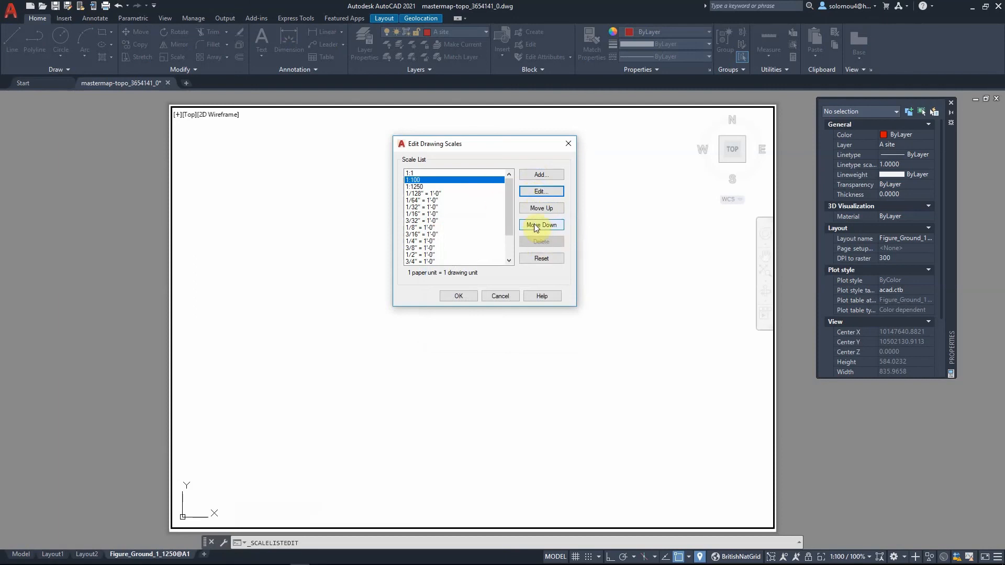
- Add a 1:100(2) scale of 1 paper unit to 100 drawing units to the scale list
{"action": "left_click", "coordinate": [537, 177]}
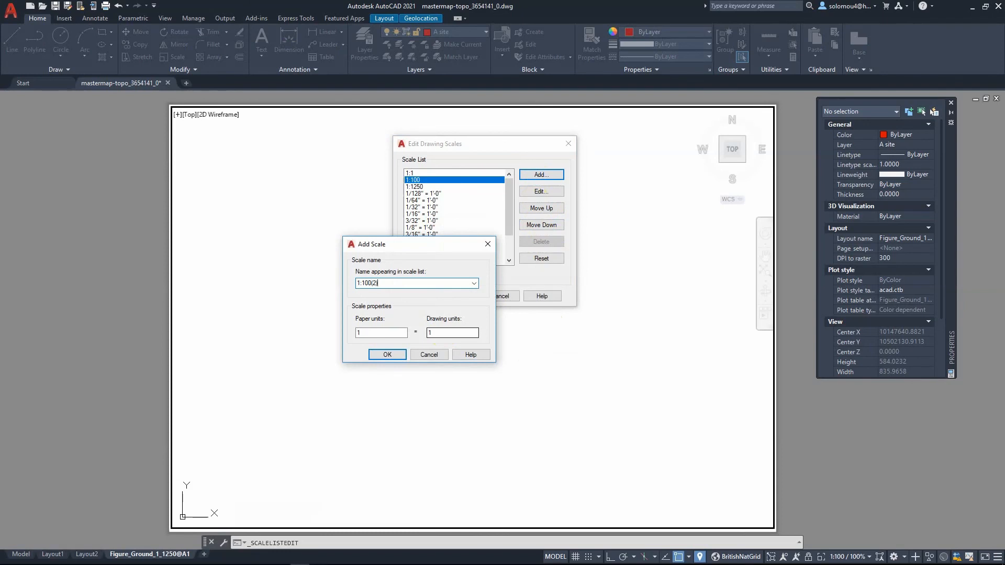
{"action": "left_click", "coordinate": [442, 332]}
{"action": "type", "text": "00"}
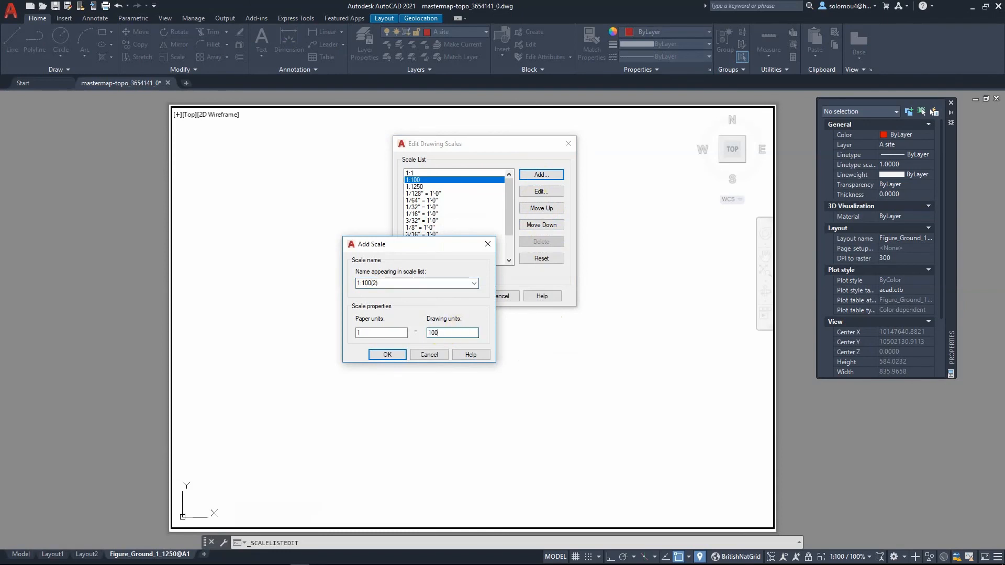
{"action": "left_click", "coordinate": [388, 354]}
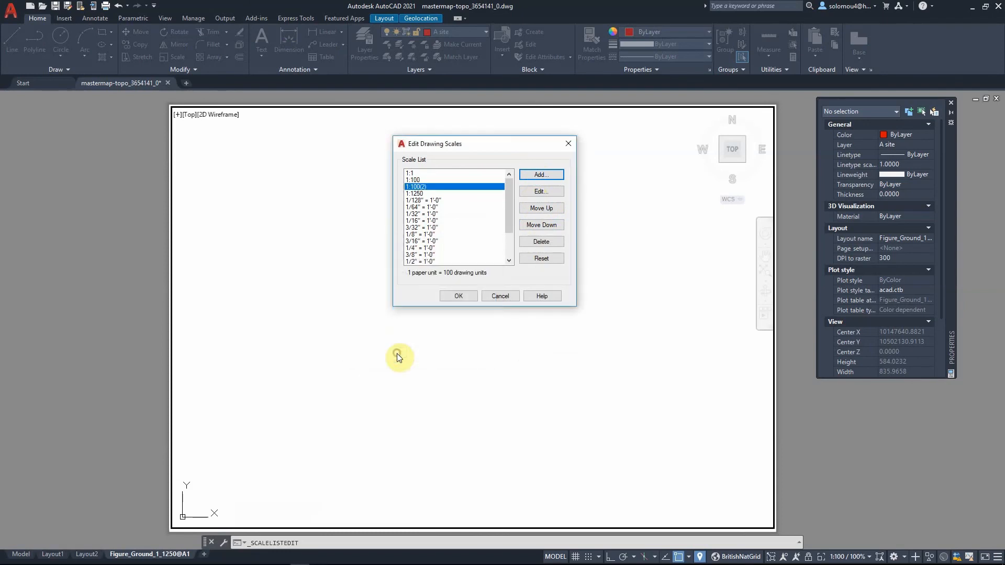
{"action": "left_click", "coordinate": [467, 294]}
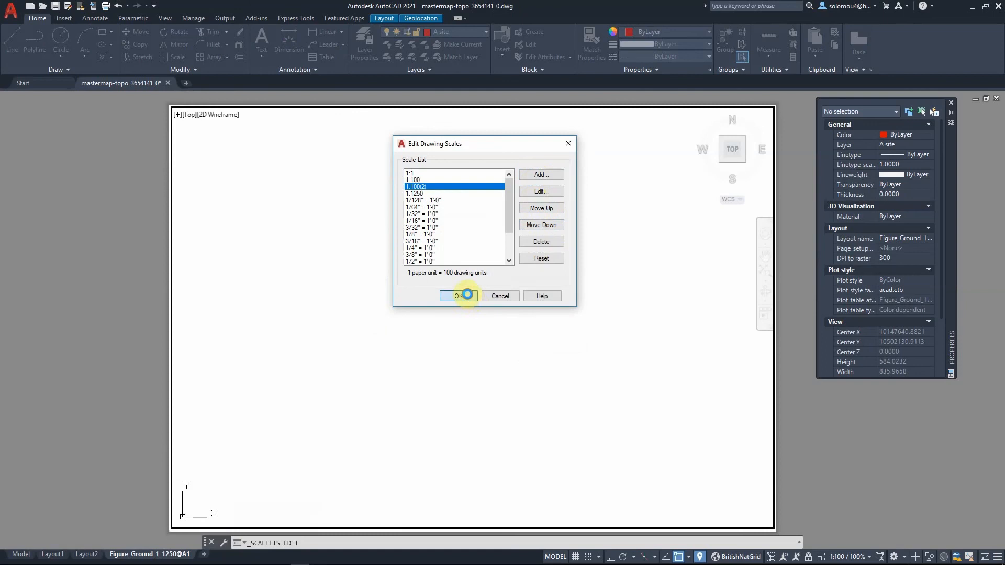
- Set the viewport scale to 1:100(2) and pan around the site boundary
{"action": "left_click", "coordinate": [859, 556]}
{"action": "left_click", "coordinate": [861, 291]}
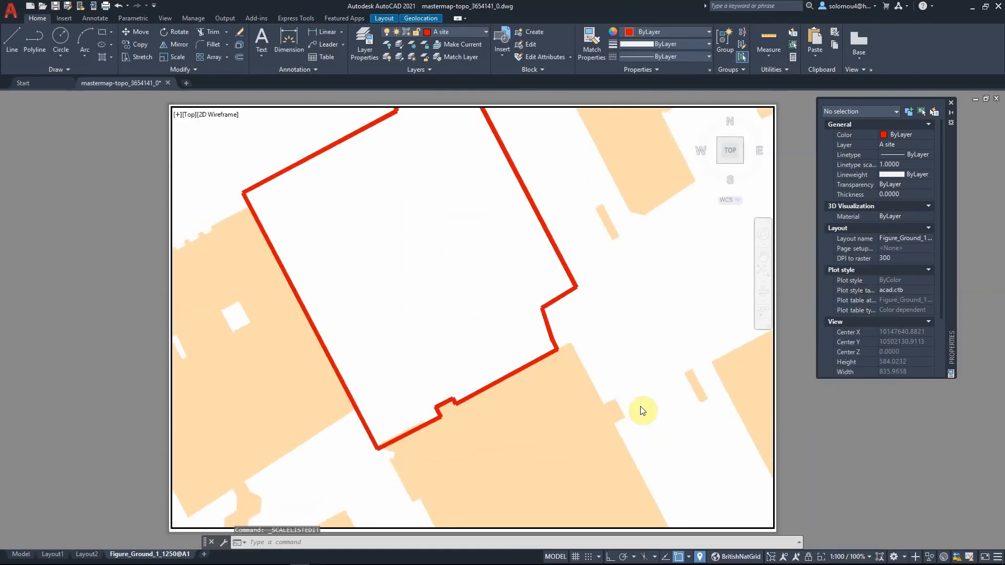
{"action": "right_click", "coordinate": [431, 270]}
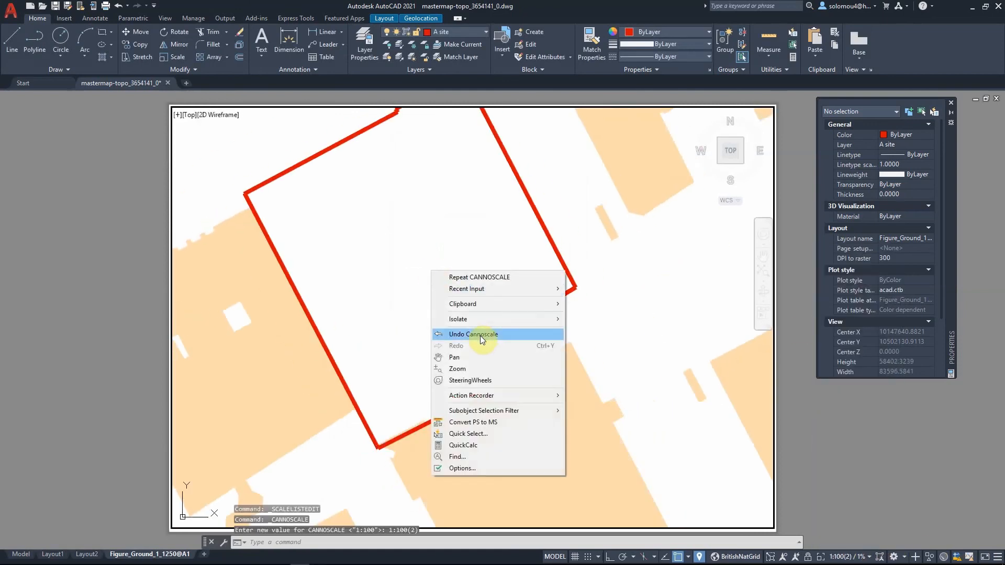
{"action": "left_click", "coordinate": [478, 354]}
{"action": "left_click_drag", "start_coordinate": [476, 350], "coordinate": [507, 391]}
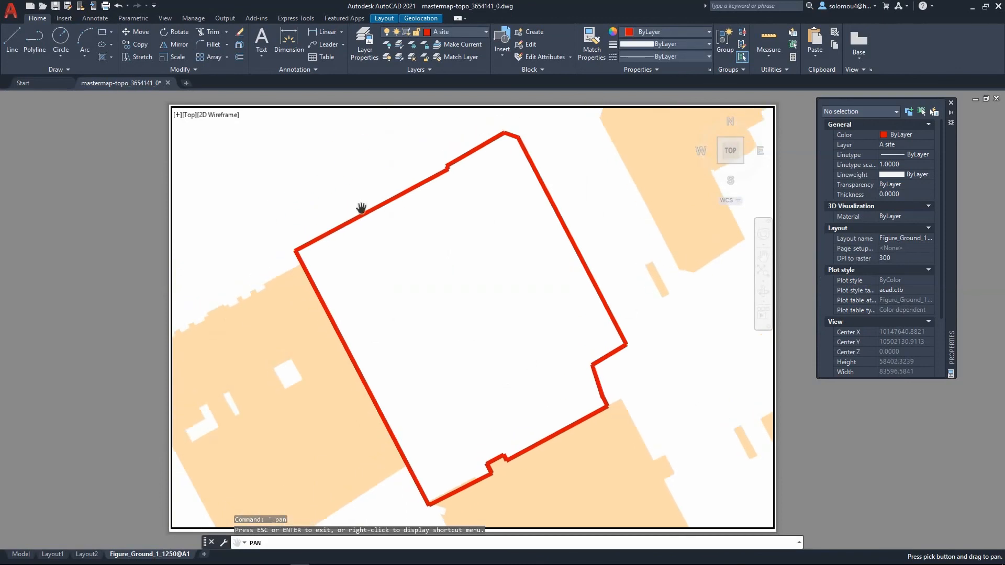
{"action": "key", "text": "Escape"}
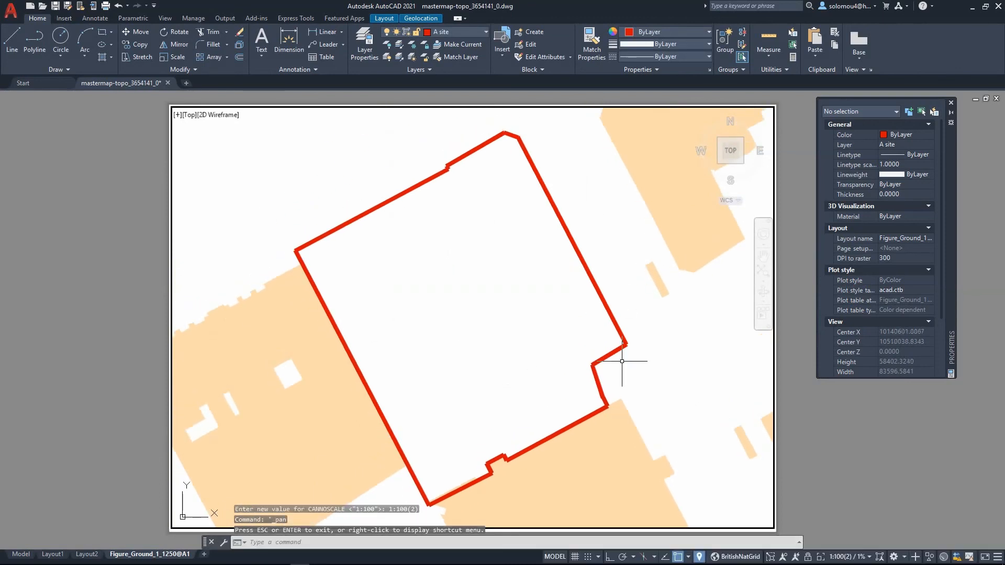
- Set the viewport scale to 1:1250 and return to paper space
{"action": "left_click", "coordinate": [840, 557]}
{"action": "left_click", "coordinate": [840, 302]}
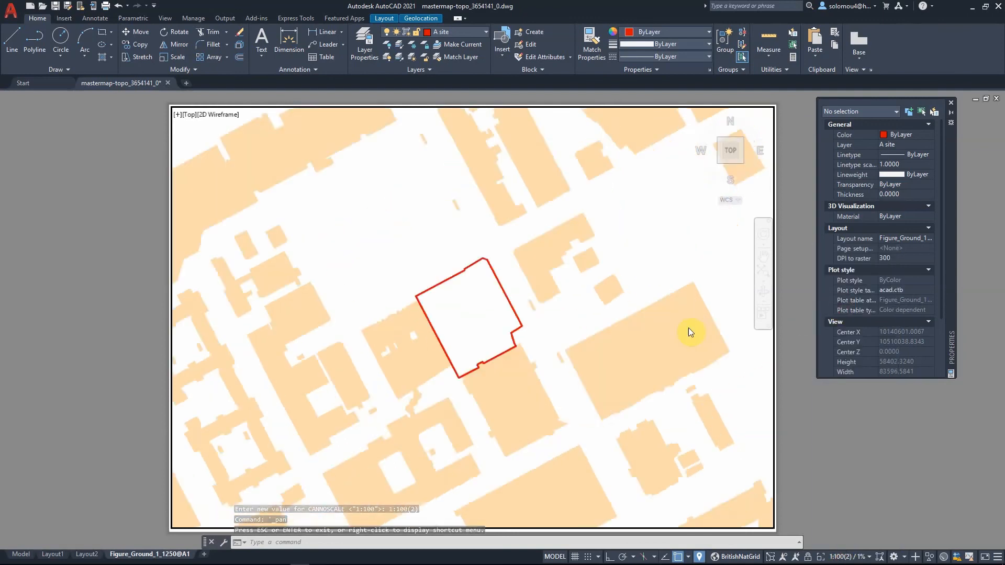
{"action": "key", "text": "Escape"}
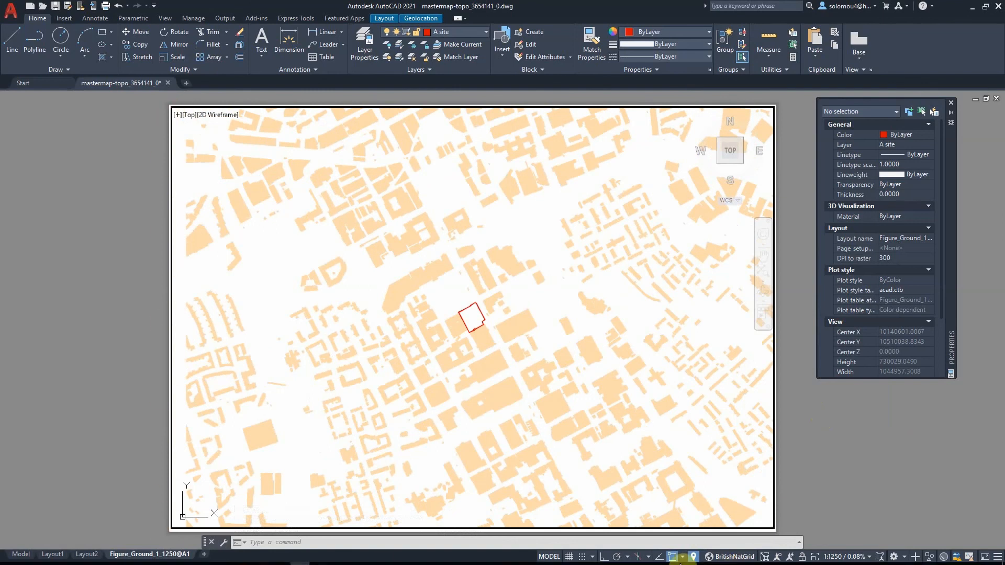
{"action": "left_click", "coordinate": [549, 557]}
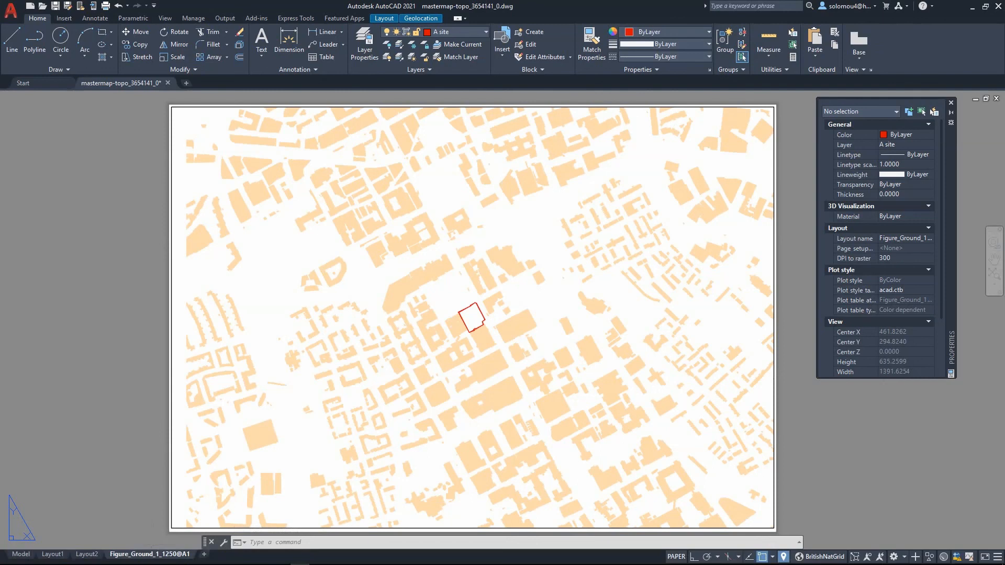
{"action": "right_click", "coordinate": [155, 558]}
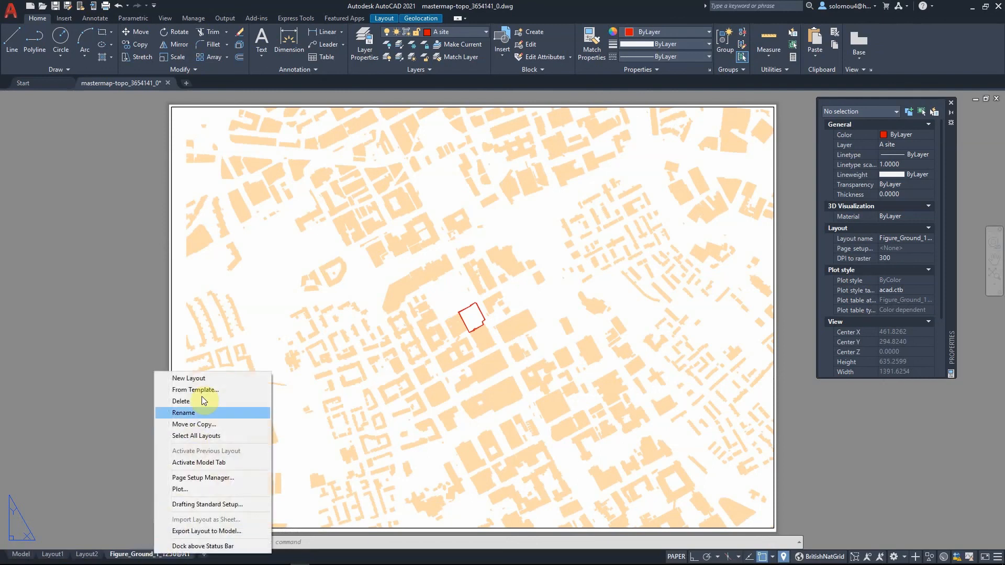
{"action": "left_click", "coordinate": [213, 489]}
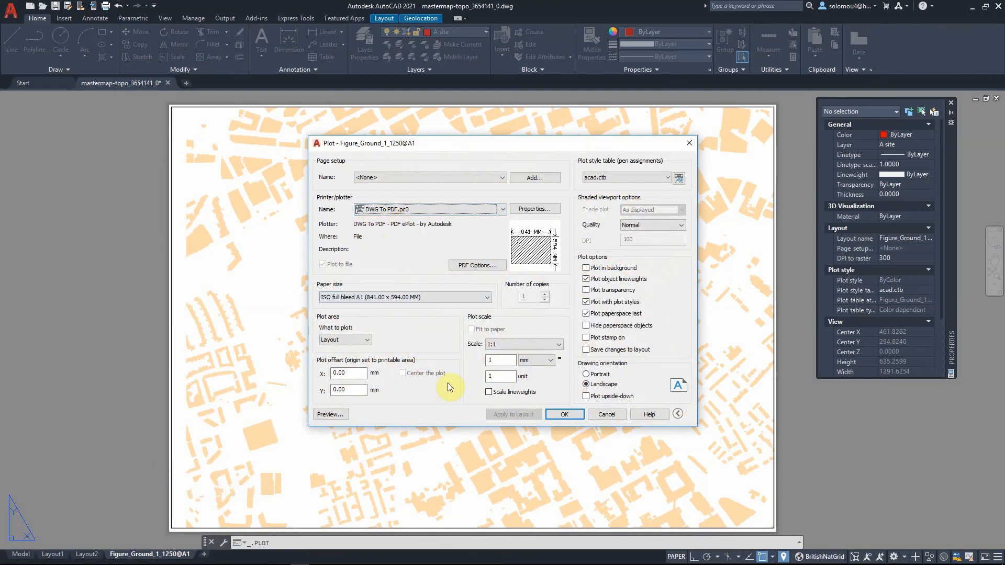
{"action": "left_click", "coordinate": [563, 415]}
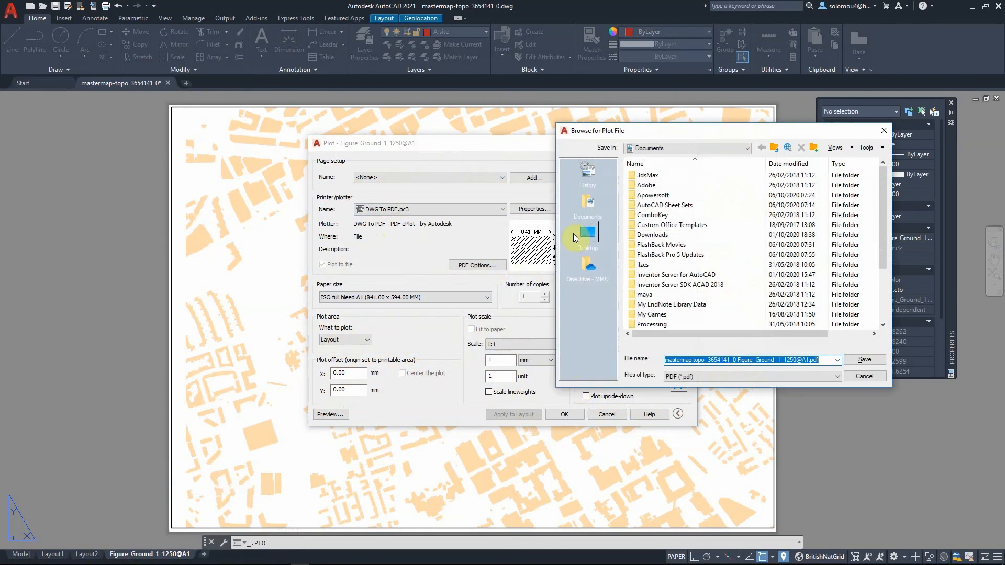
{"action": "left_click", "coordinate": [574, 234]}
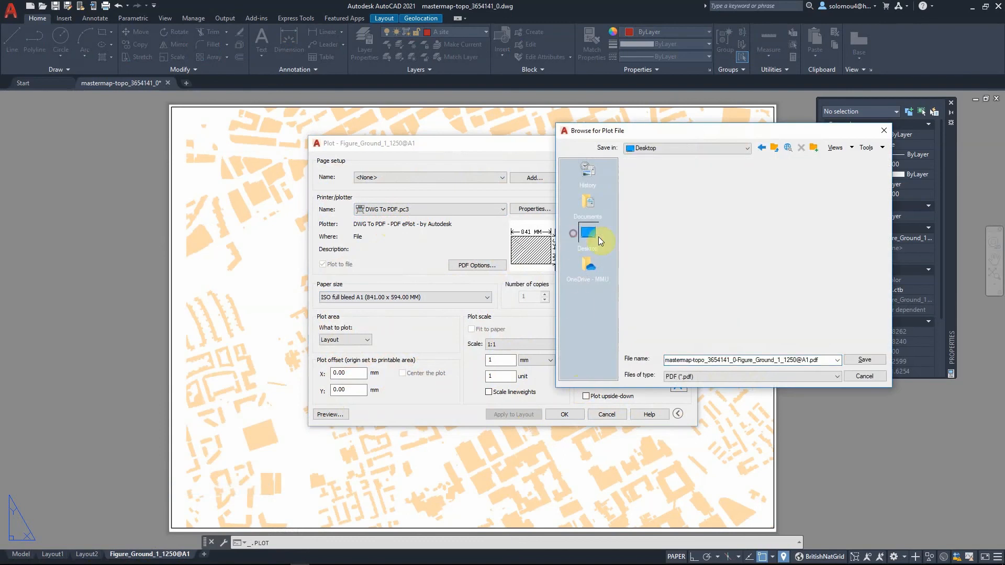
{"action": "left_click", "coordinate": [738, 360]}
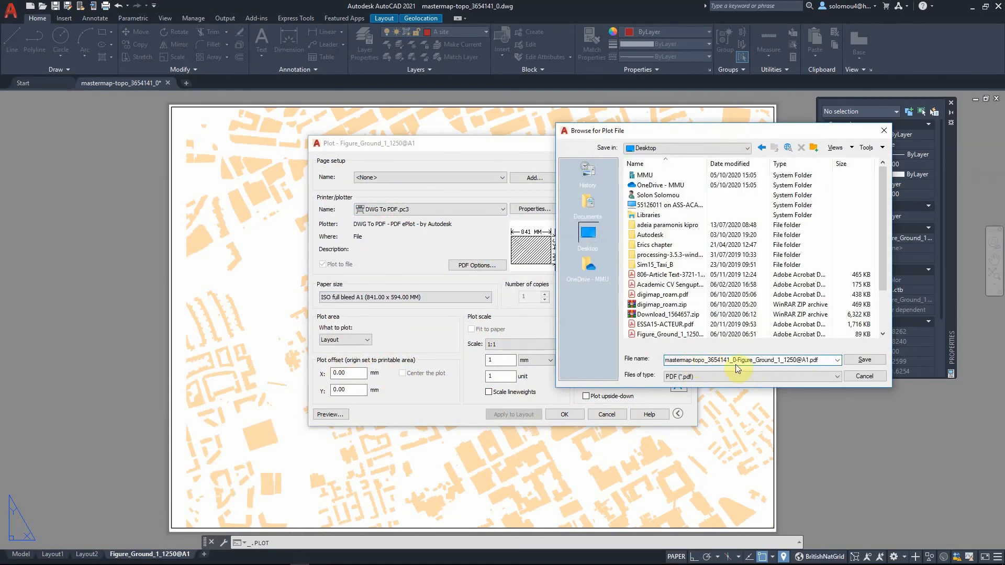
{"action": "left_click", "coordinate": [800, 361]}
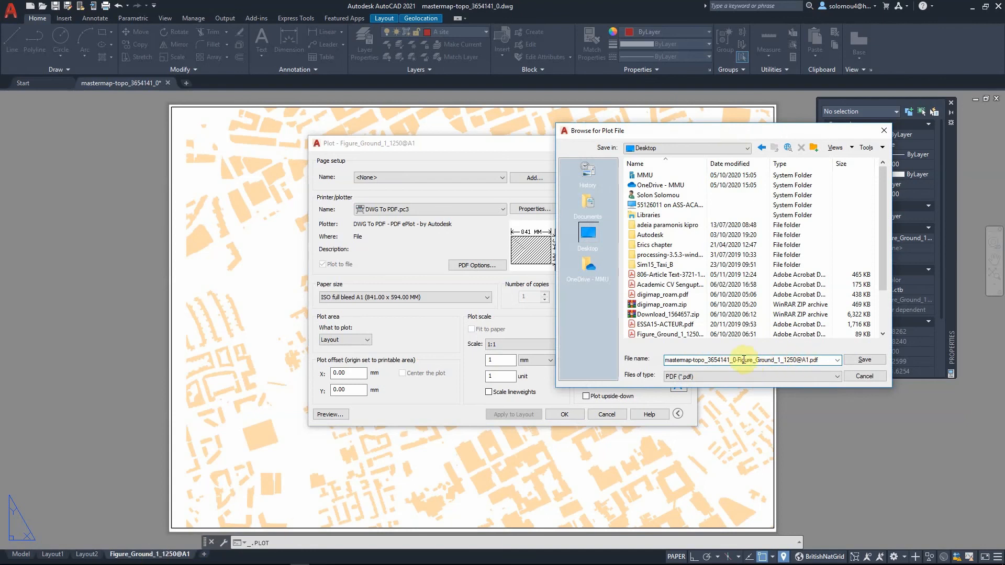
{"action": "left_click_drag", "start_coordinate": [738, 360], "coordinate": [637, 362]}
{"action": "key", "text": "BackSpace"}
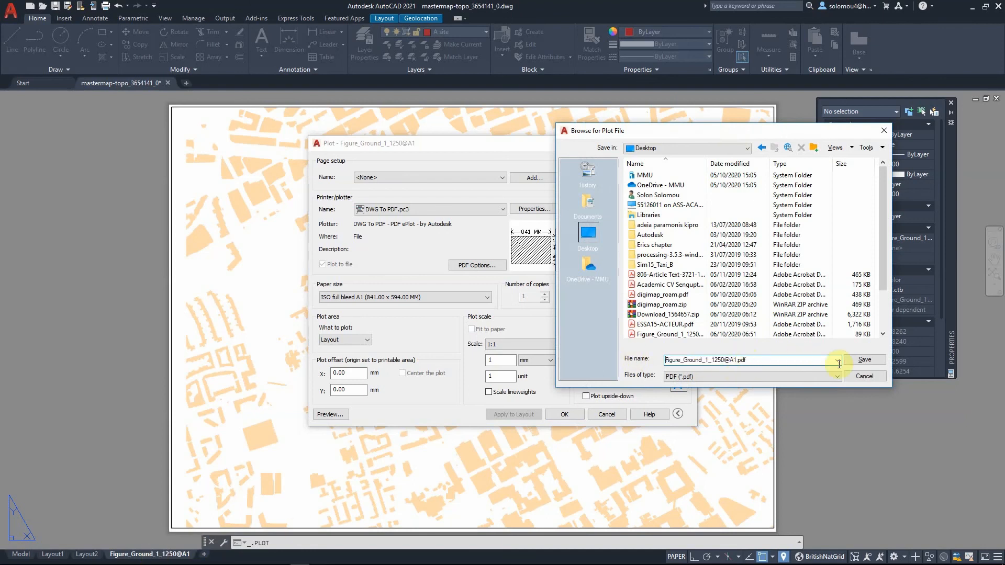
{"action": "left_click", "coordinate": [865, 360]}
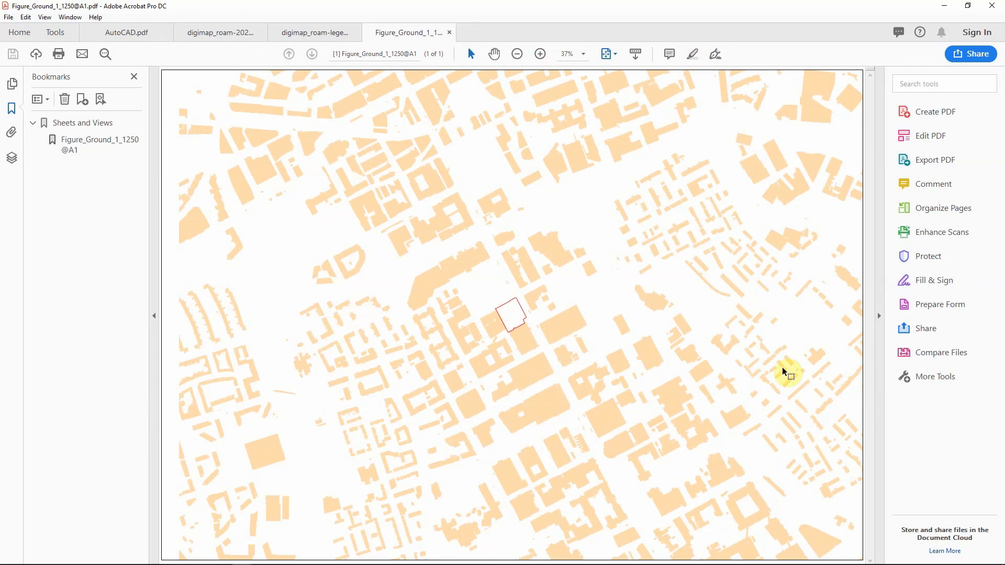
- Leave the PDF viewer showing the plotted sheet and return to the drawing
{"action": "left_click", "coordinate": [992, 5]}
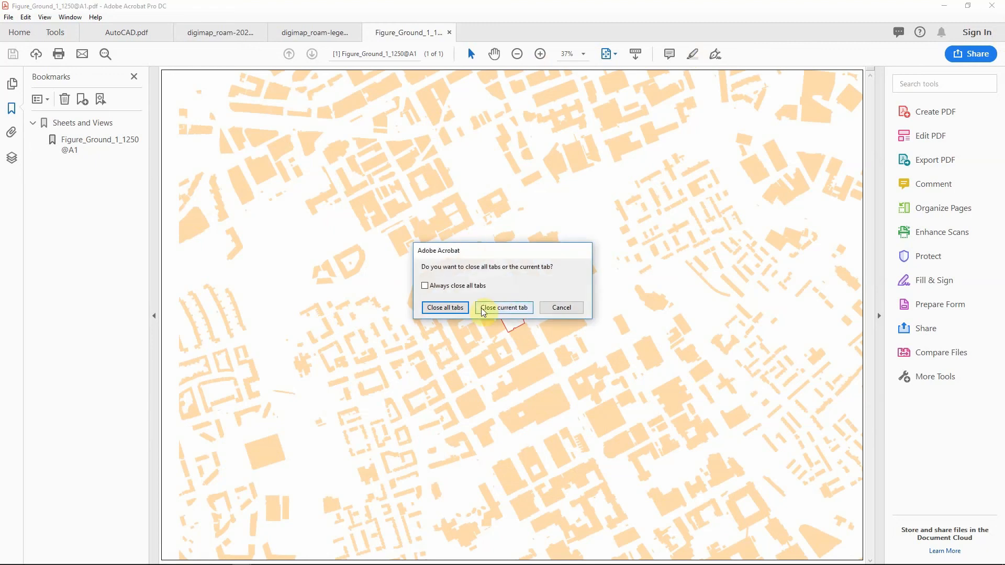
{"action": "left_click", "coordinate": [561, 307]}
{"action": "left_click", "coordinate": [943, 5]}
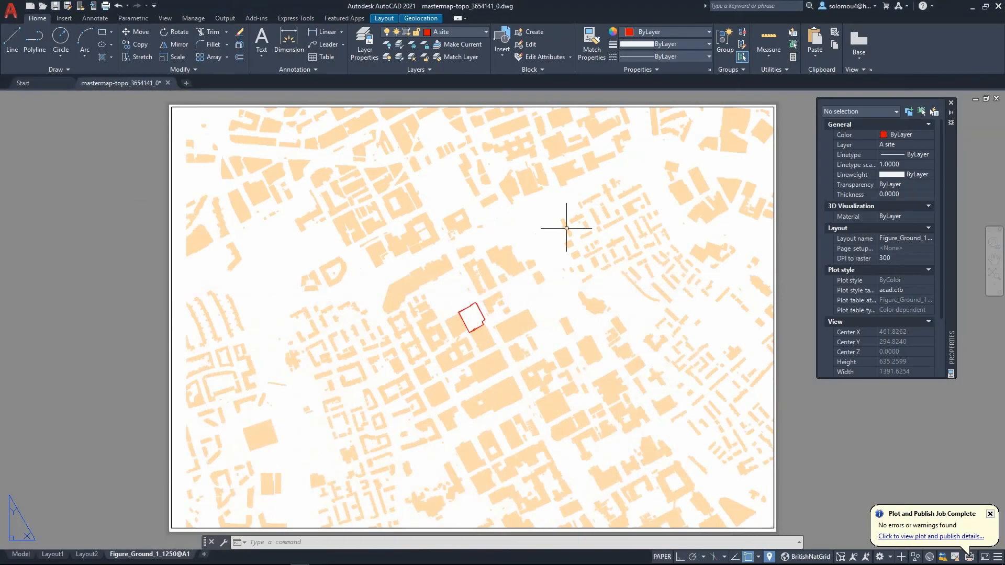
- Save the drawing to the Desktop as AutoCad Masterplan Tutorial in AutoCAD 2018 Drawing format
{"action": "left_click", "coordinate": [11, 10]}
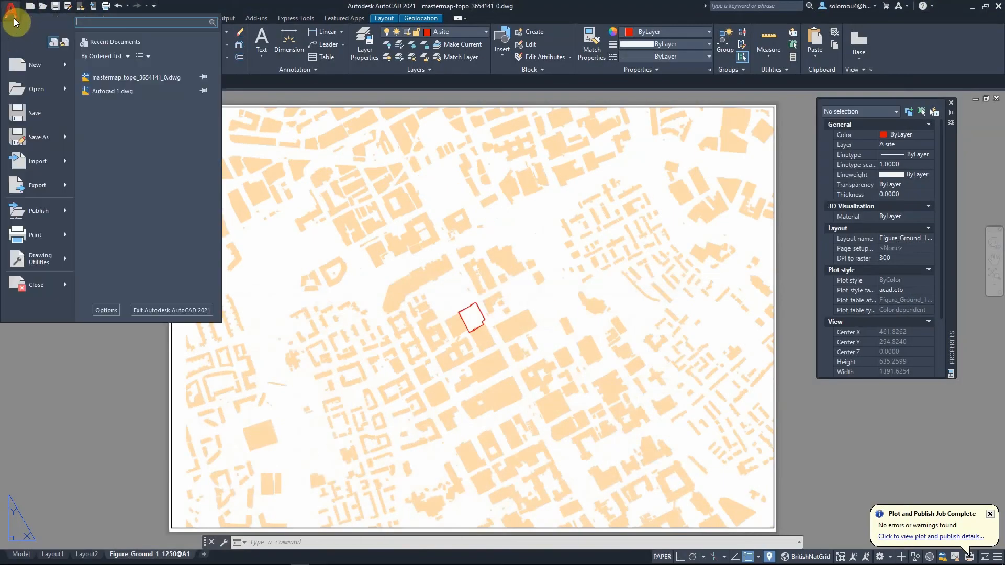
{"action": "left_click", "coordinate": [56, 130]}
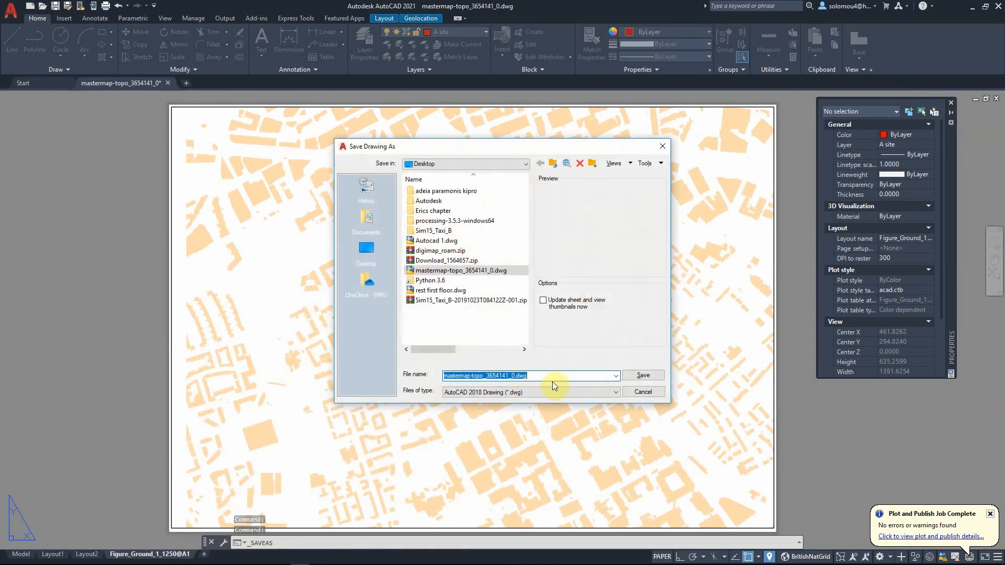
{"action": "type", "text": "AutoC"}
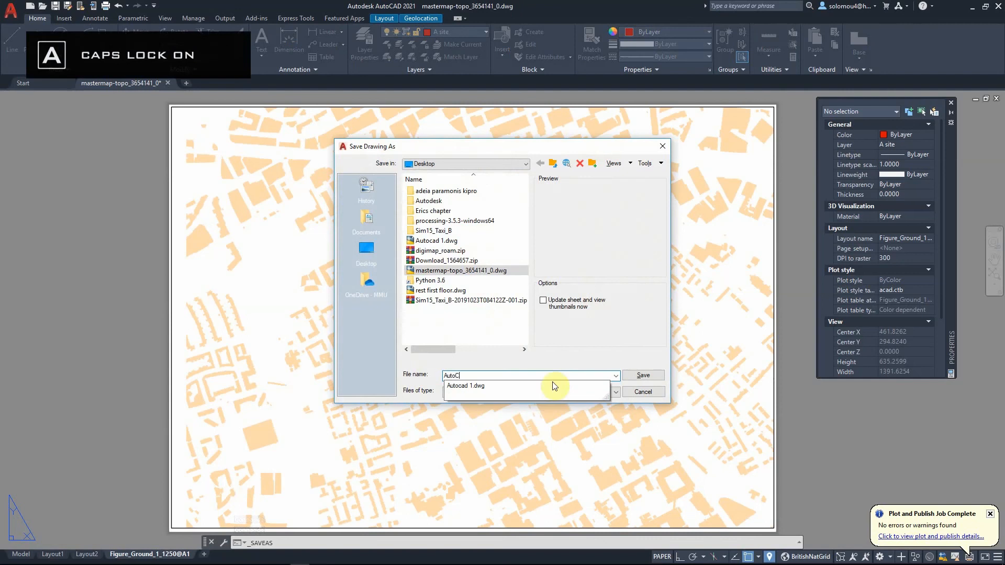
{"action": "type", "text": "ad Ma"}
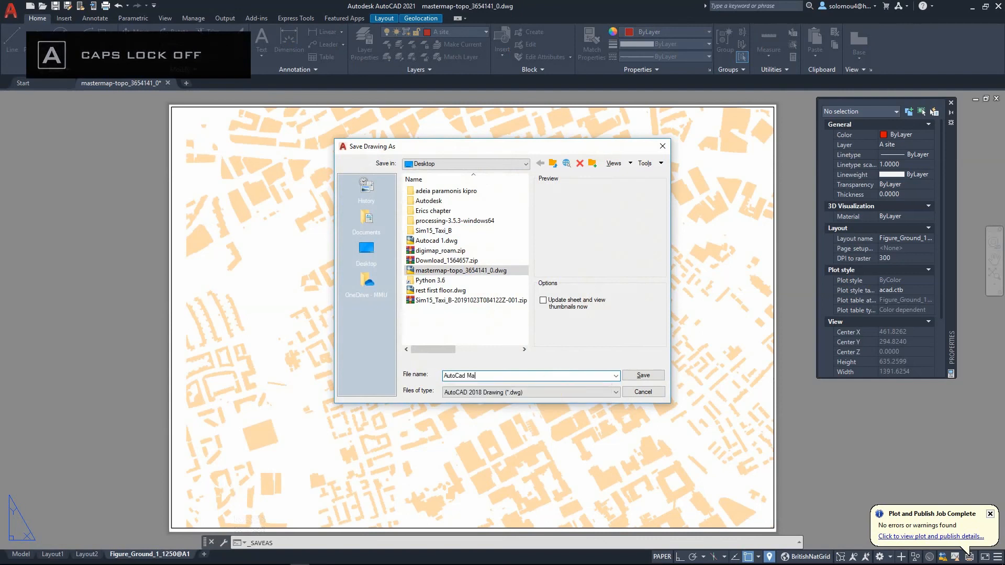
{"action": "type", "text": "sterplan Tutorial"}
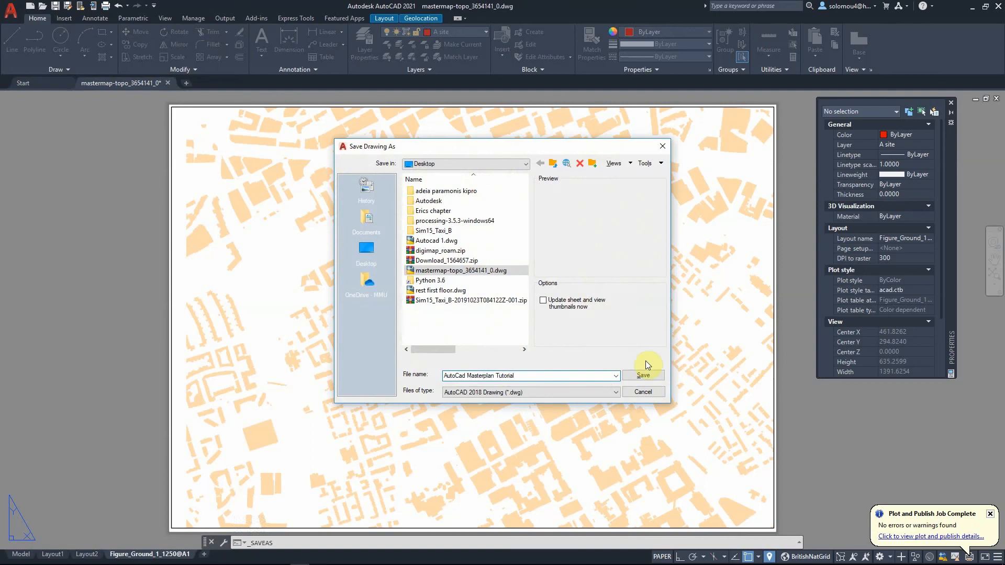
{"action": "left_click", "coordinate": [588, 390]}
{"action": "left_click", "coordinate": [644, 371]}
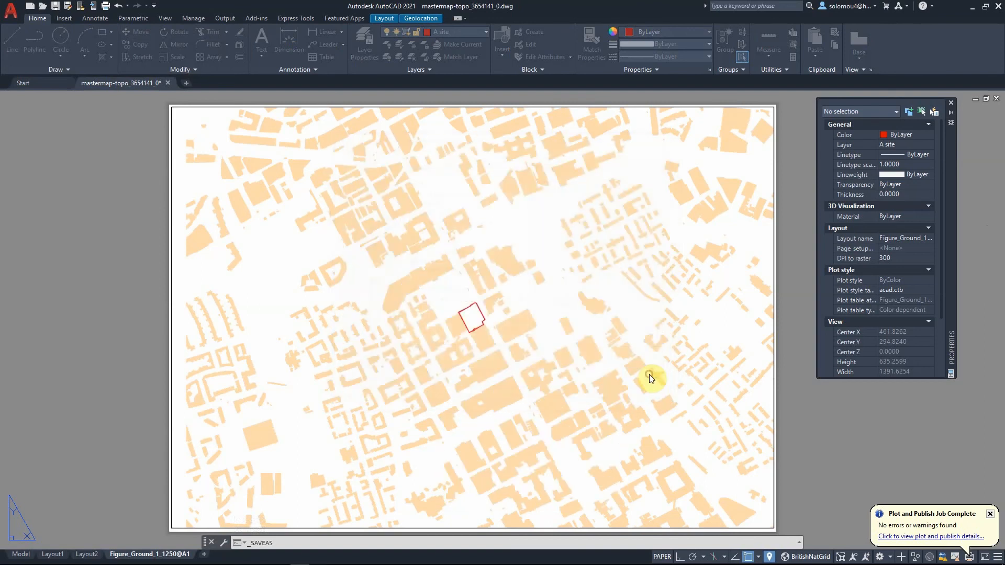